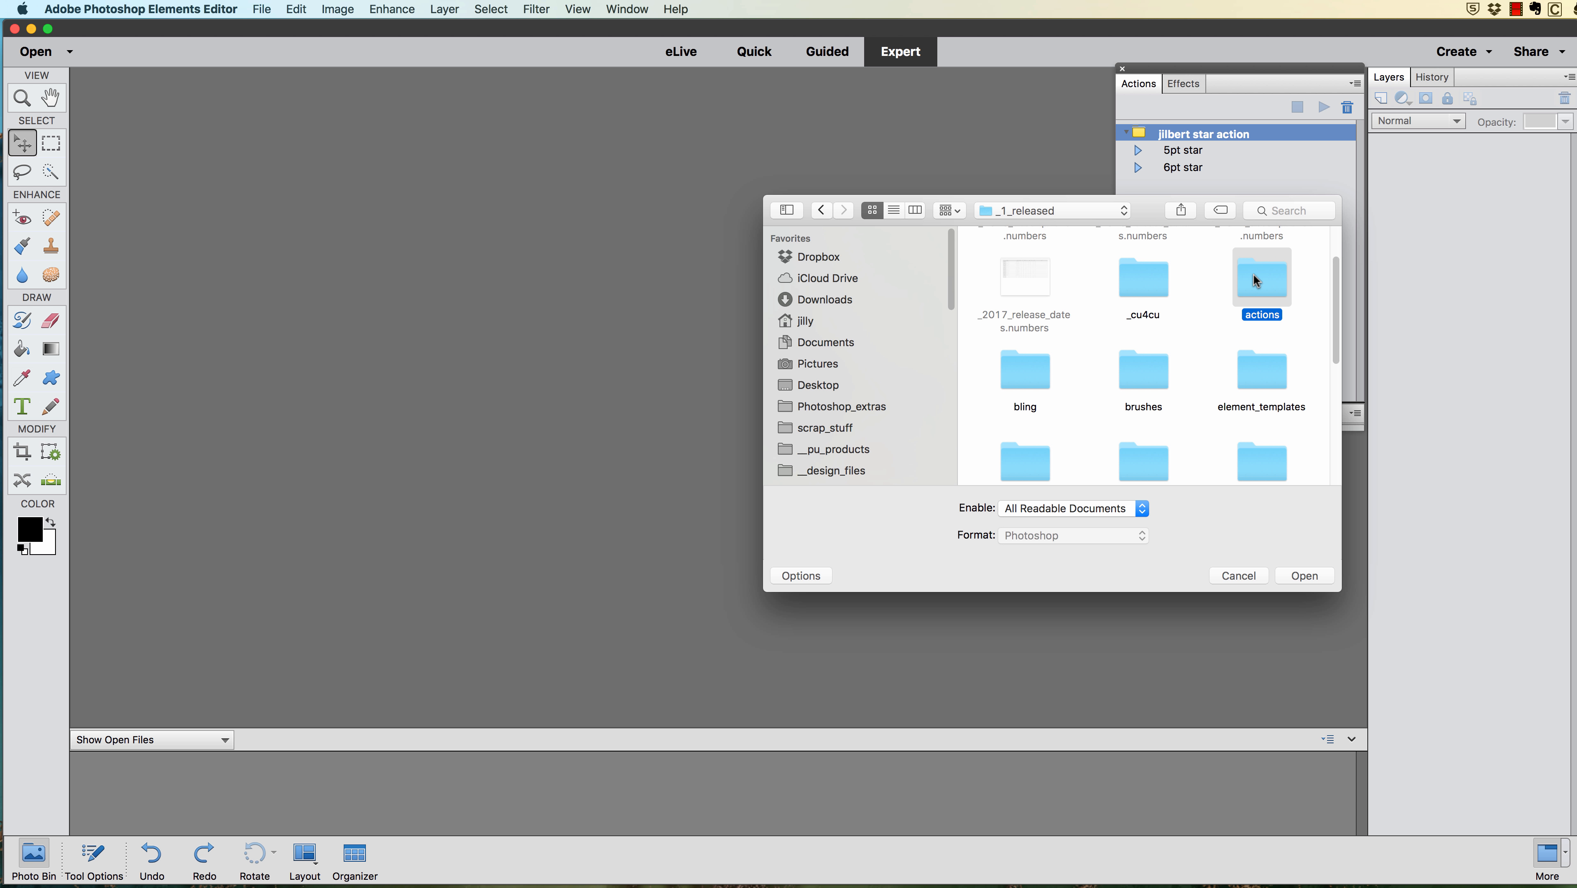
# Open 5ptStar-start-file.psd from the start-files folder of jilbert_starAction in the actions folder.
pyautogui.doubleClick(1253, 278)
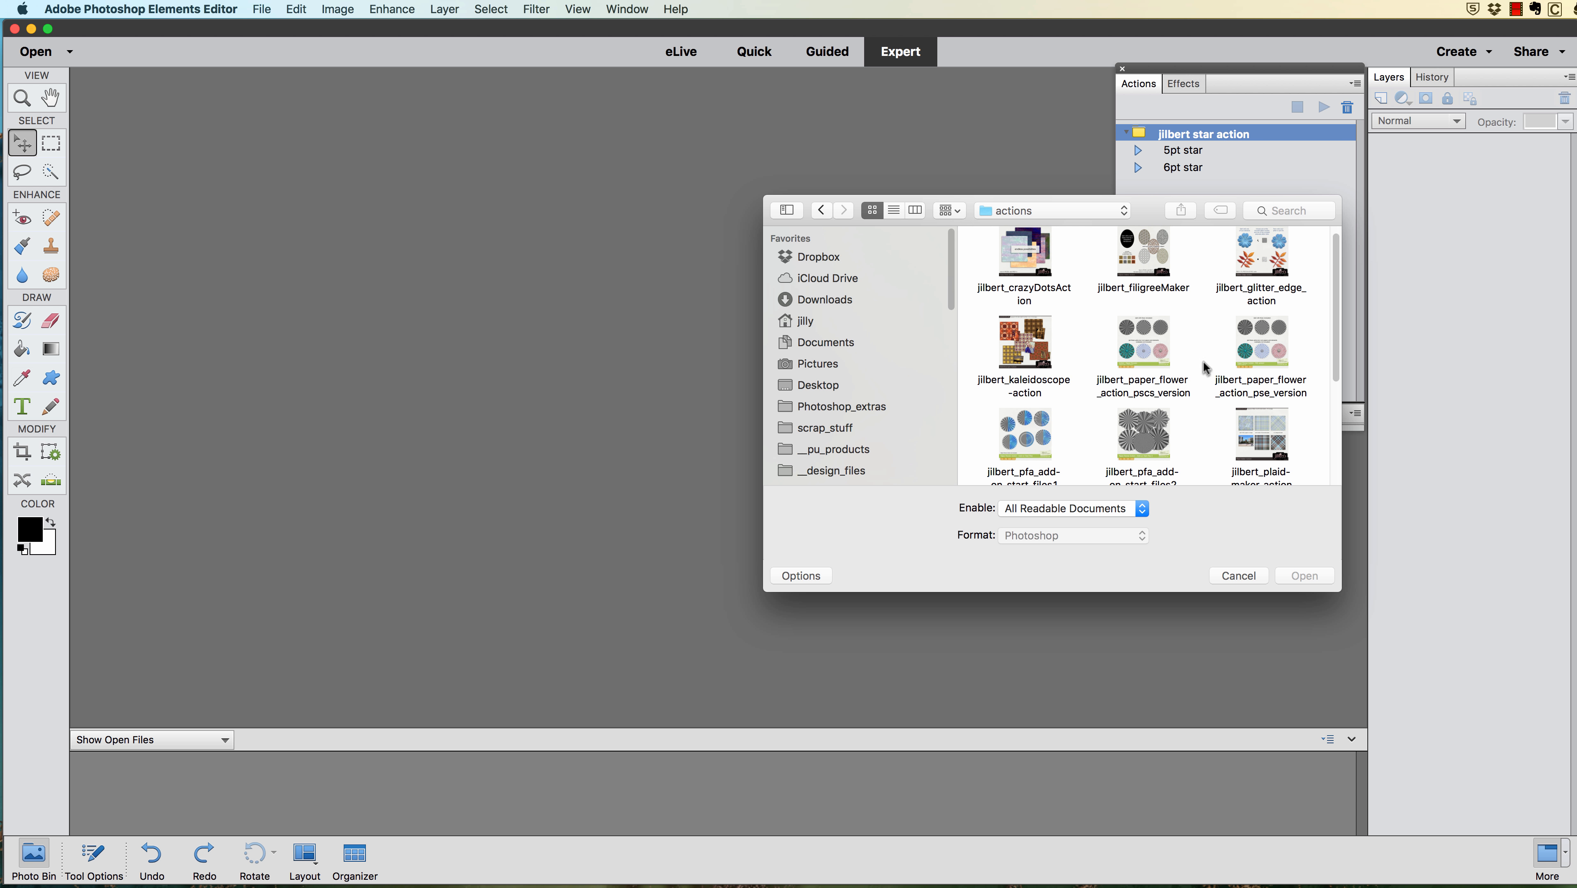
pyautogui.scroll(-5, 1205, 367)
pyautogui.click(1012, 418)
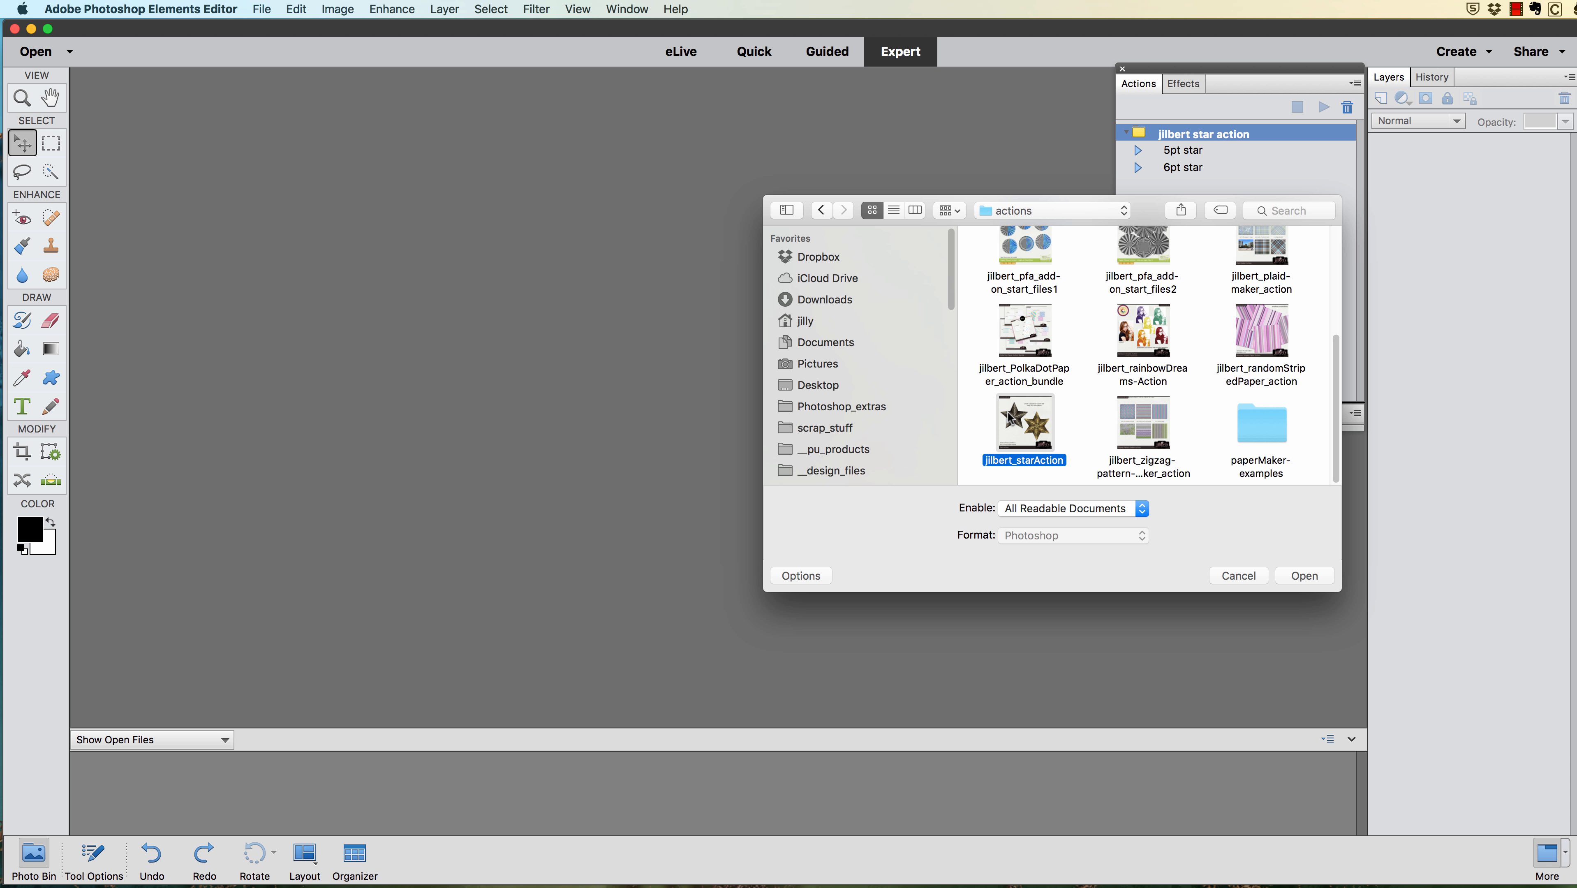
pyautogui.doubleClick(1012, 418)
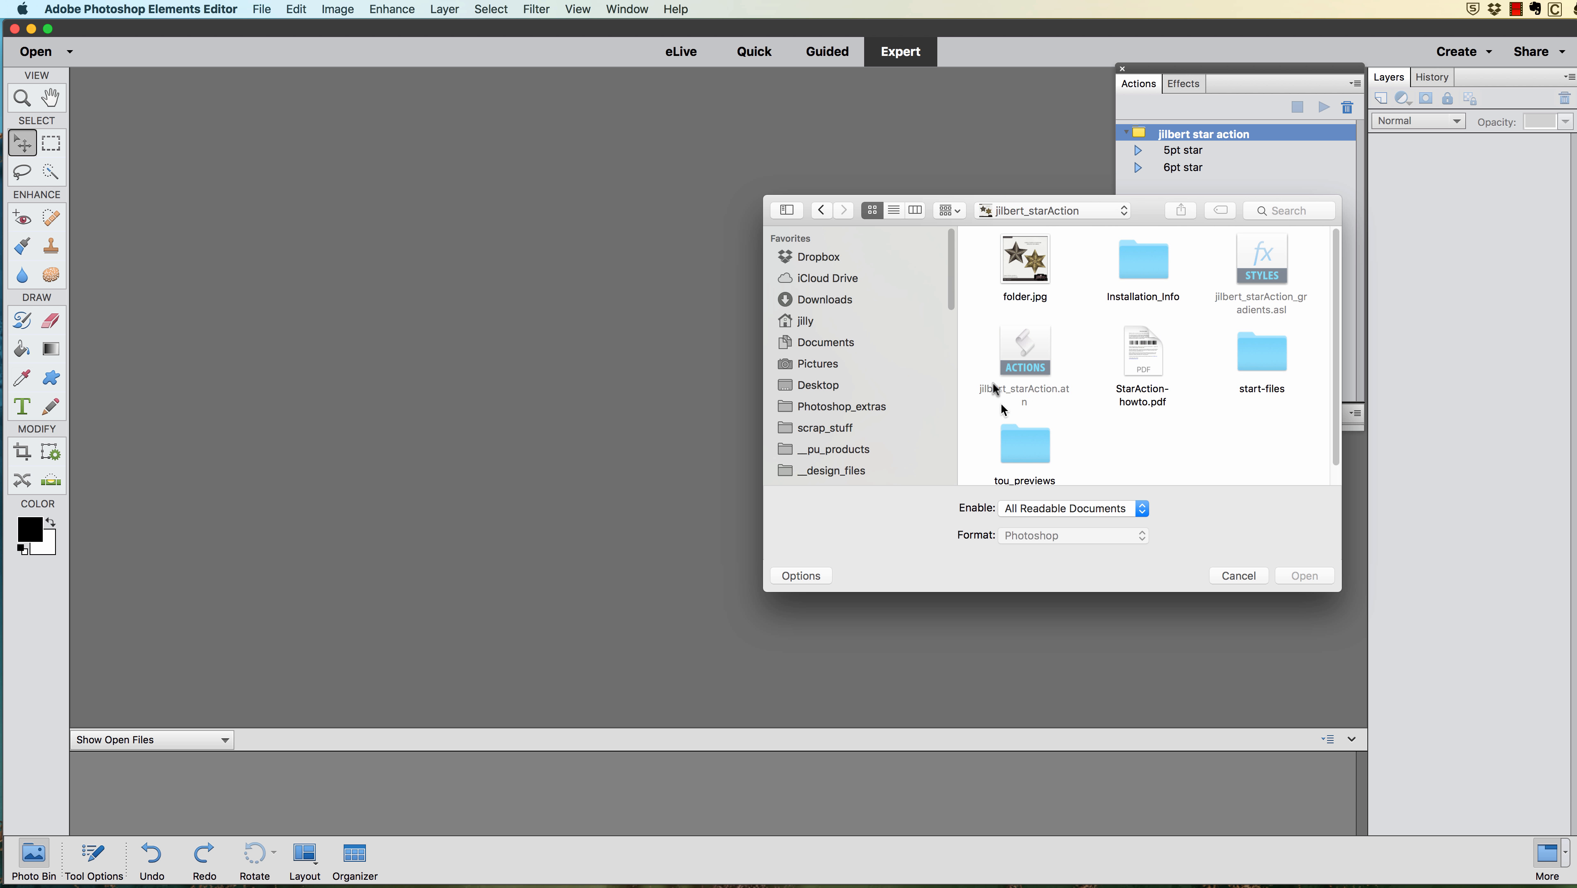
pyautogui.doubleClick(1251, 357)
pyautogui.click(1015, 264)
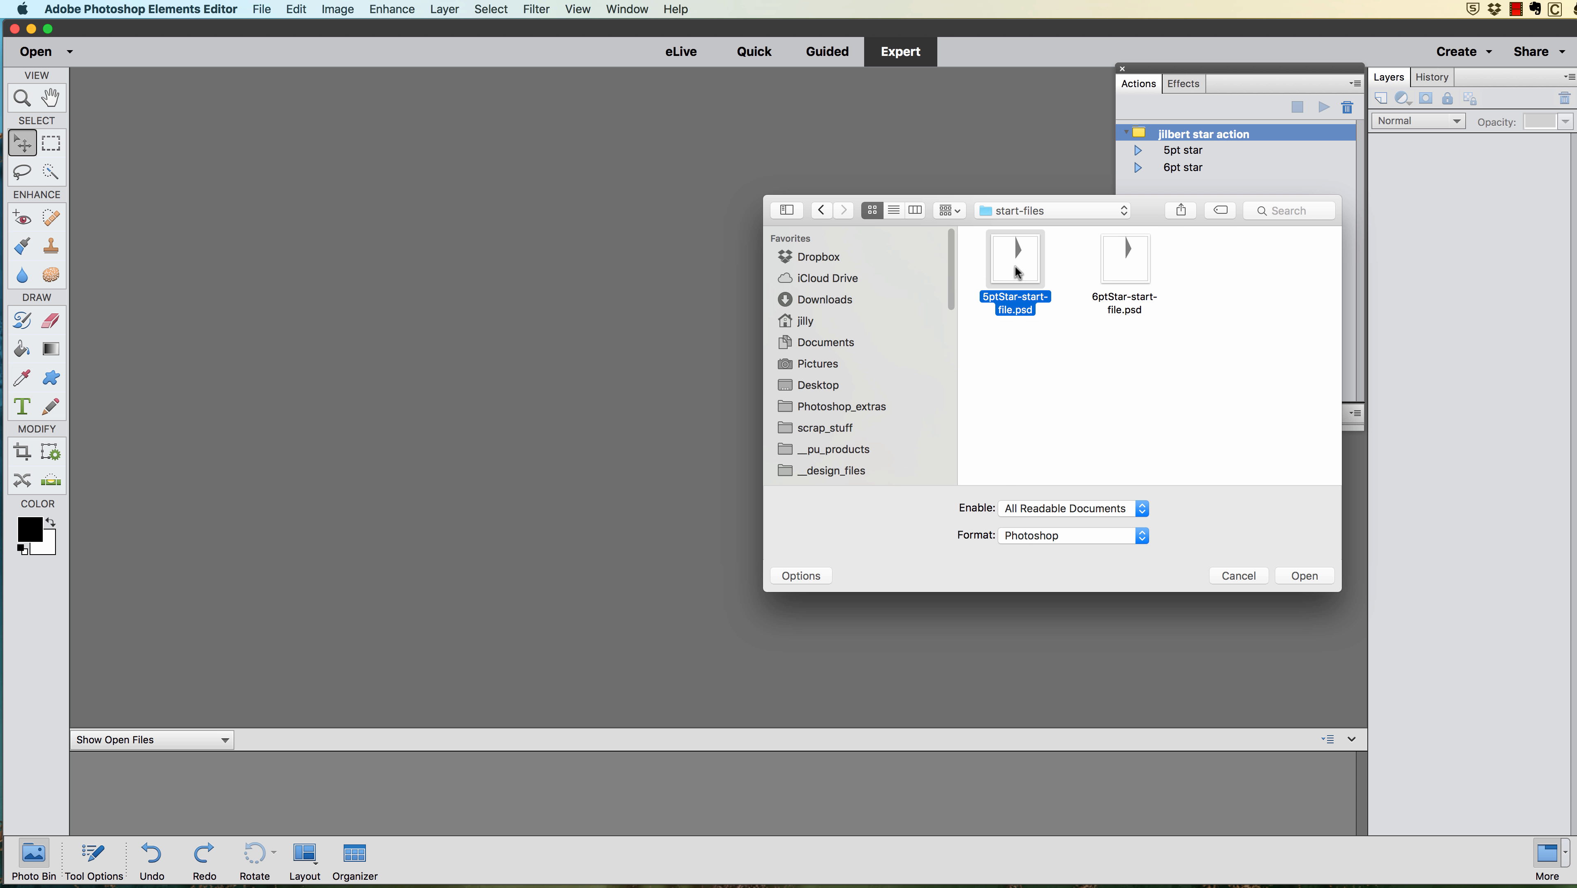
pyautogui.doubleClick(1016, 265)
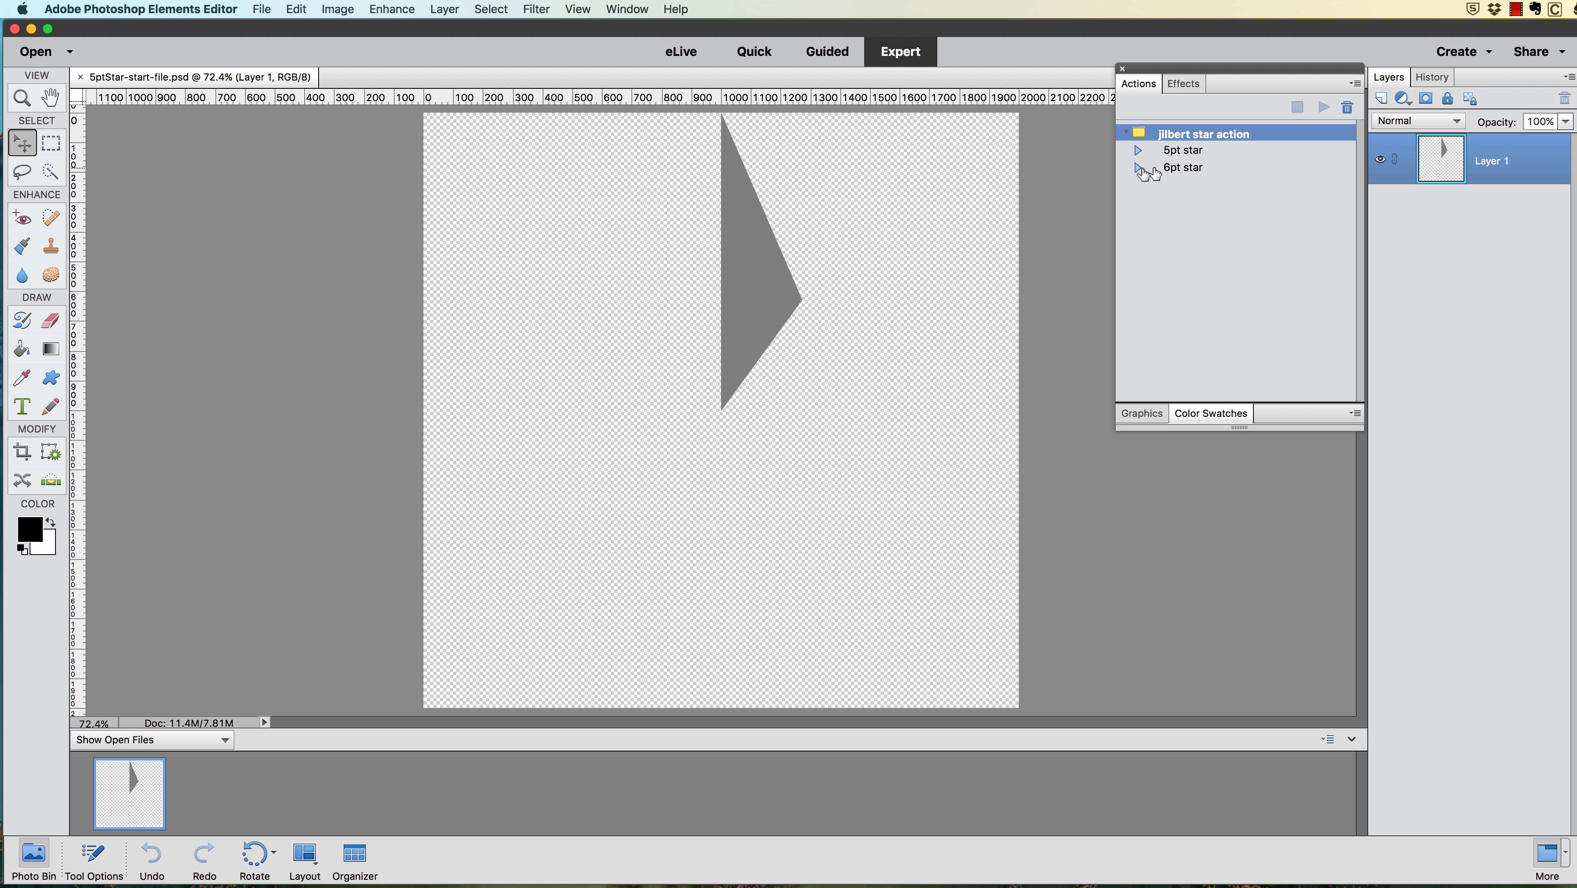
# Play the 5pt star action from its first Stop step and continue past the introductory message.
pyautogui.click(1139, 152)
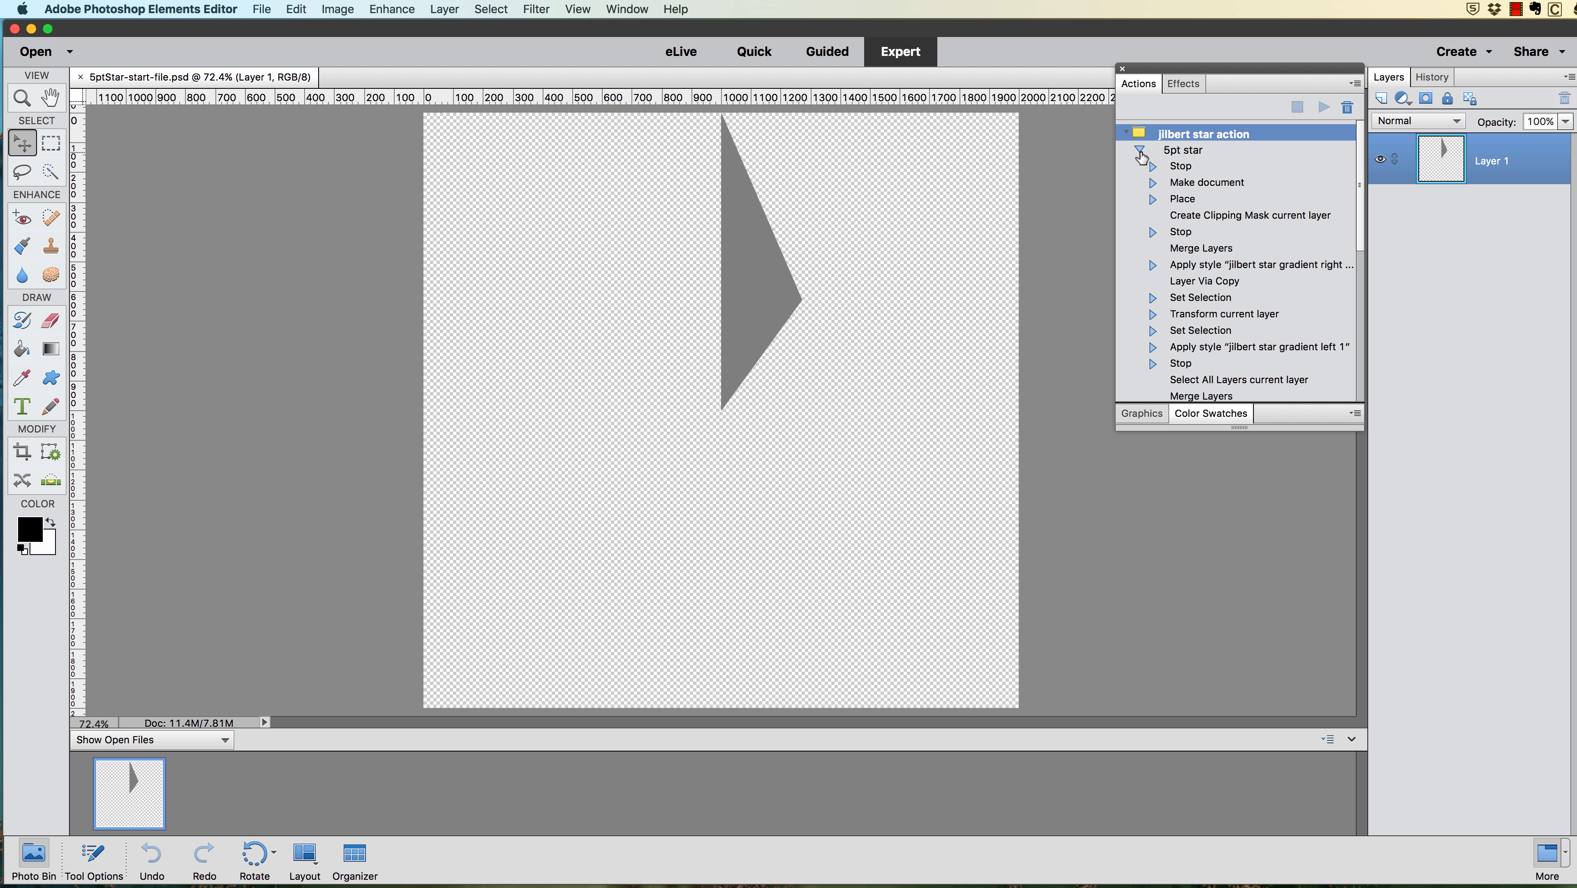
pyautogui.click(1191, 169)
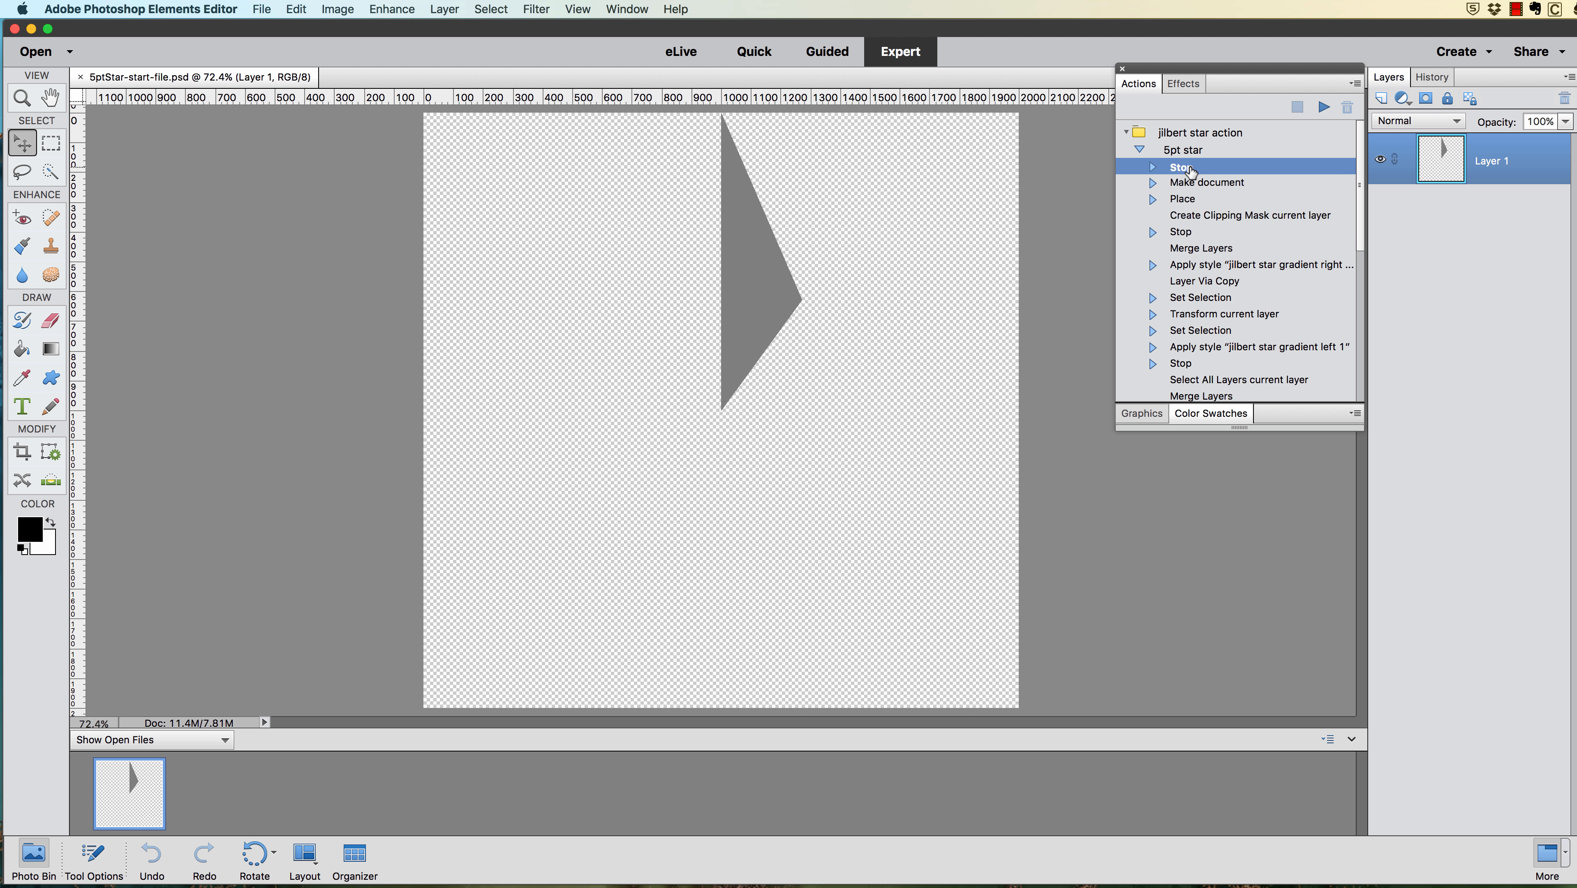
pyautogui.click(1325, 107)
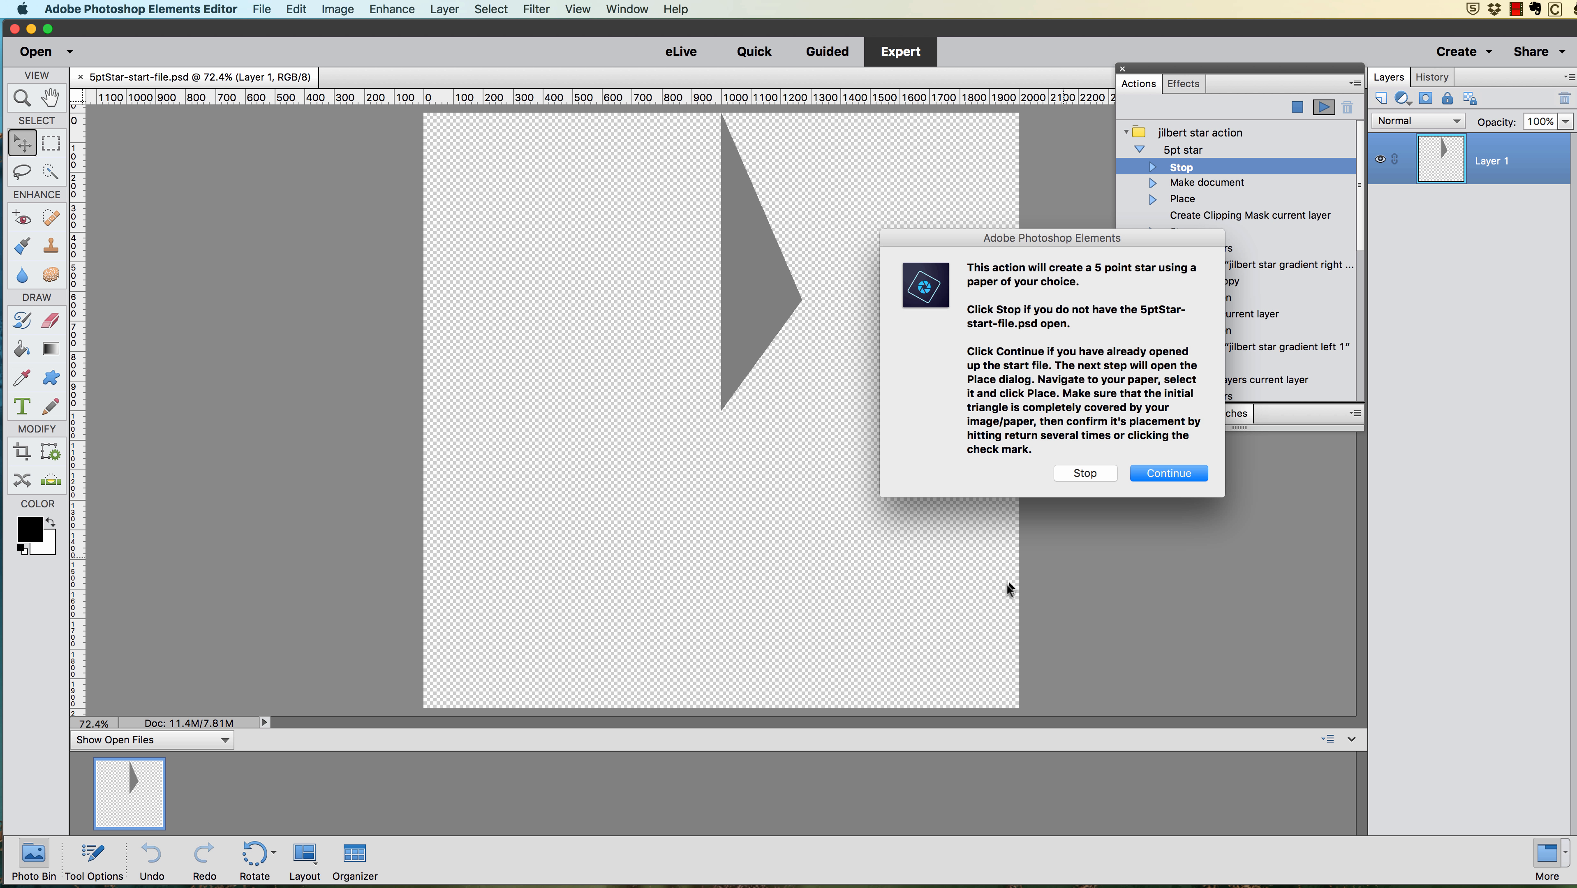
pyautogui.click(1159, 472)
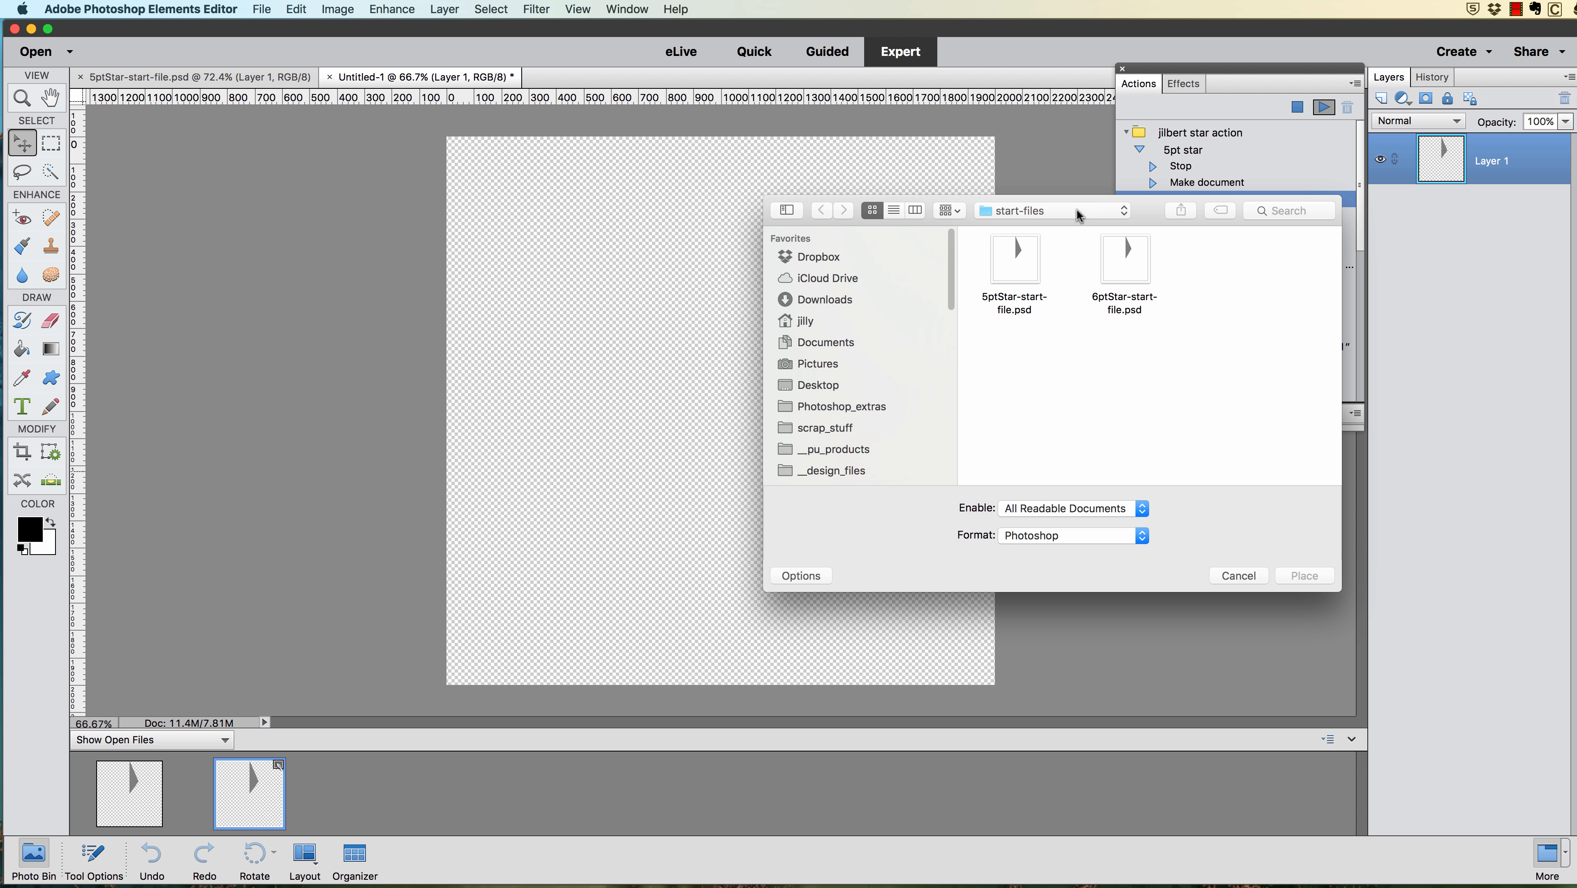
# Place jilbert_bearyMerryChristmas_pp01.jpg from the released __pu_products, confirm its placement, and stop the action for adjusting the paper.
pyautogui.moveTo(1150, 214)
pyautogui.mouseDown()
pyautogui.moveTo(1137, 263)
pyautogui.moveTo(1121, 218)
pyautogui.mouseUp()
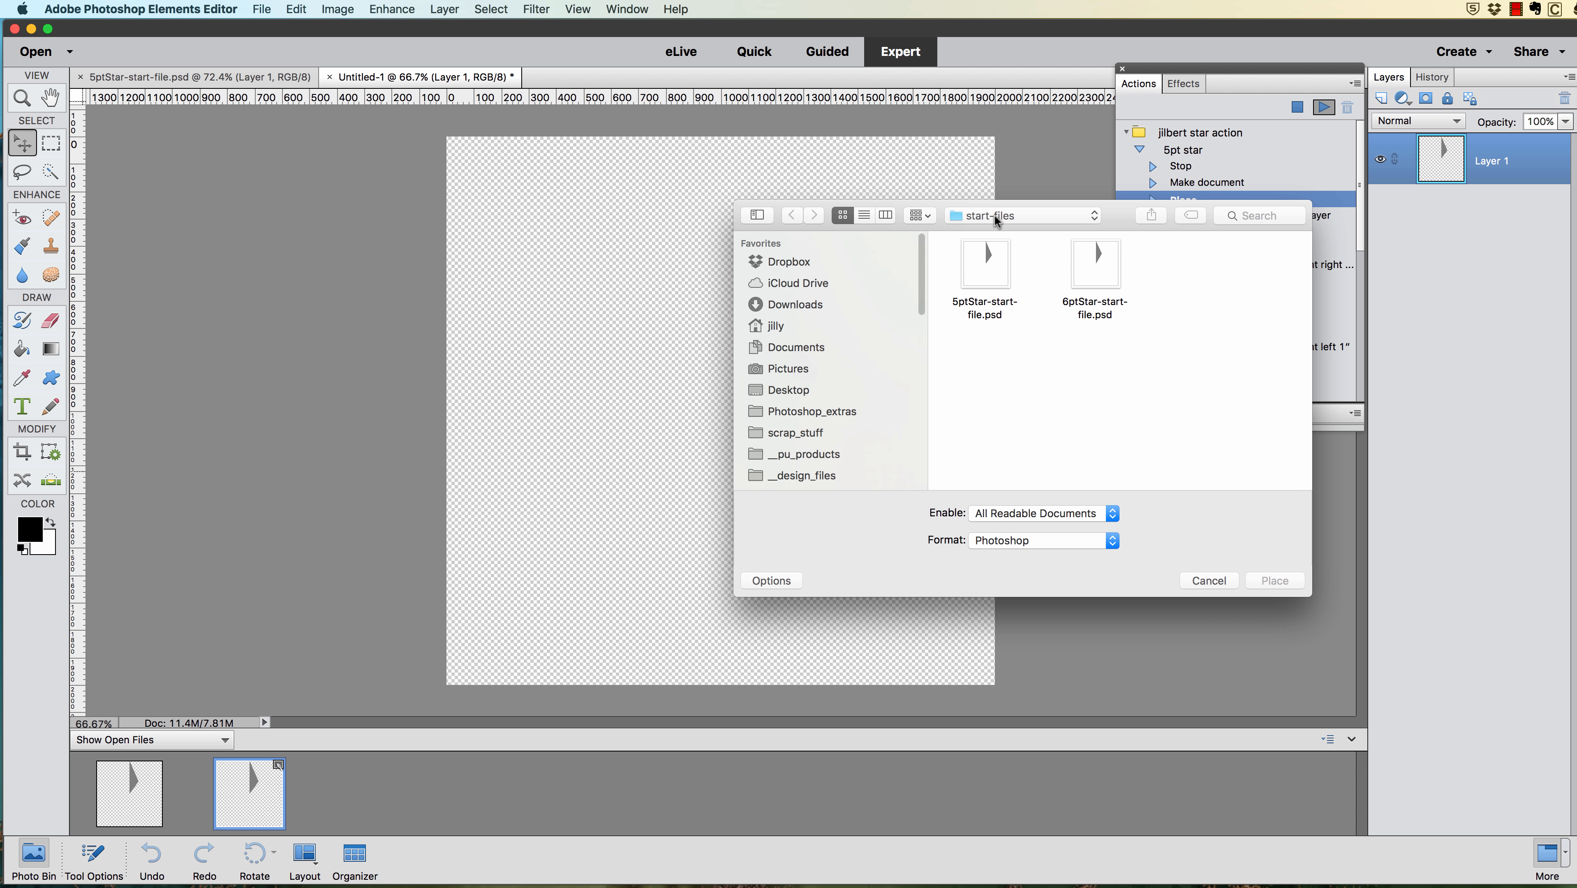
pyautogui.click(994, 214)
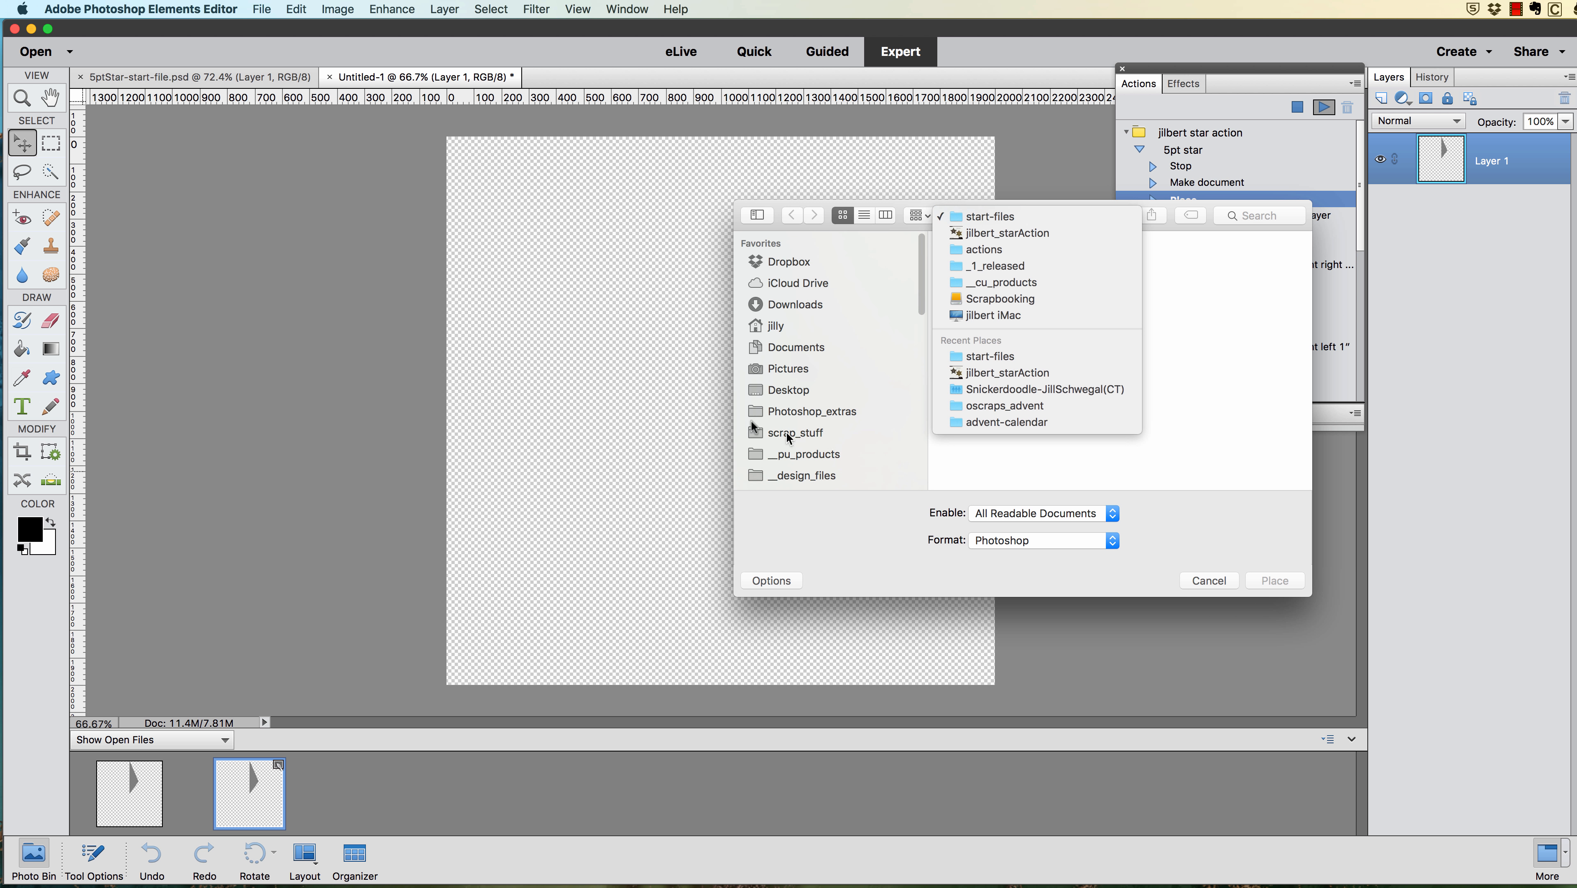
pyautogui.click(785, 415)
pyautogui.click(801, 456)
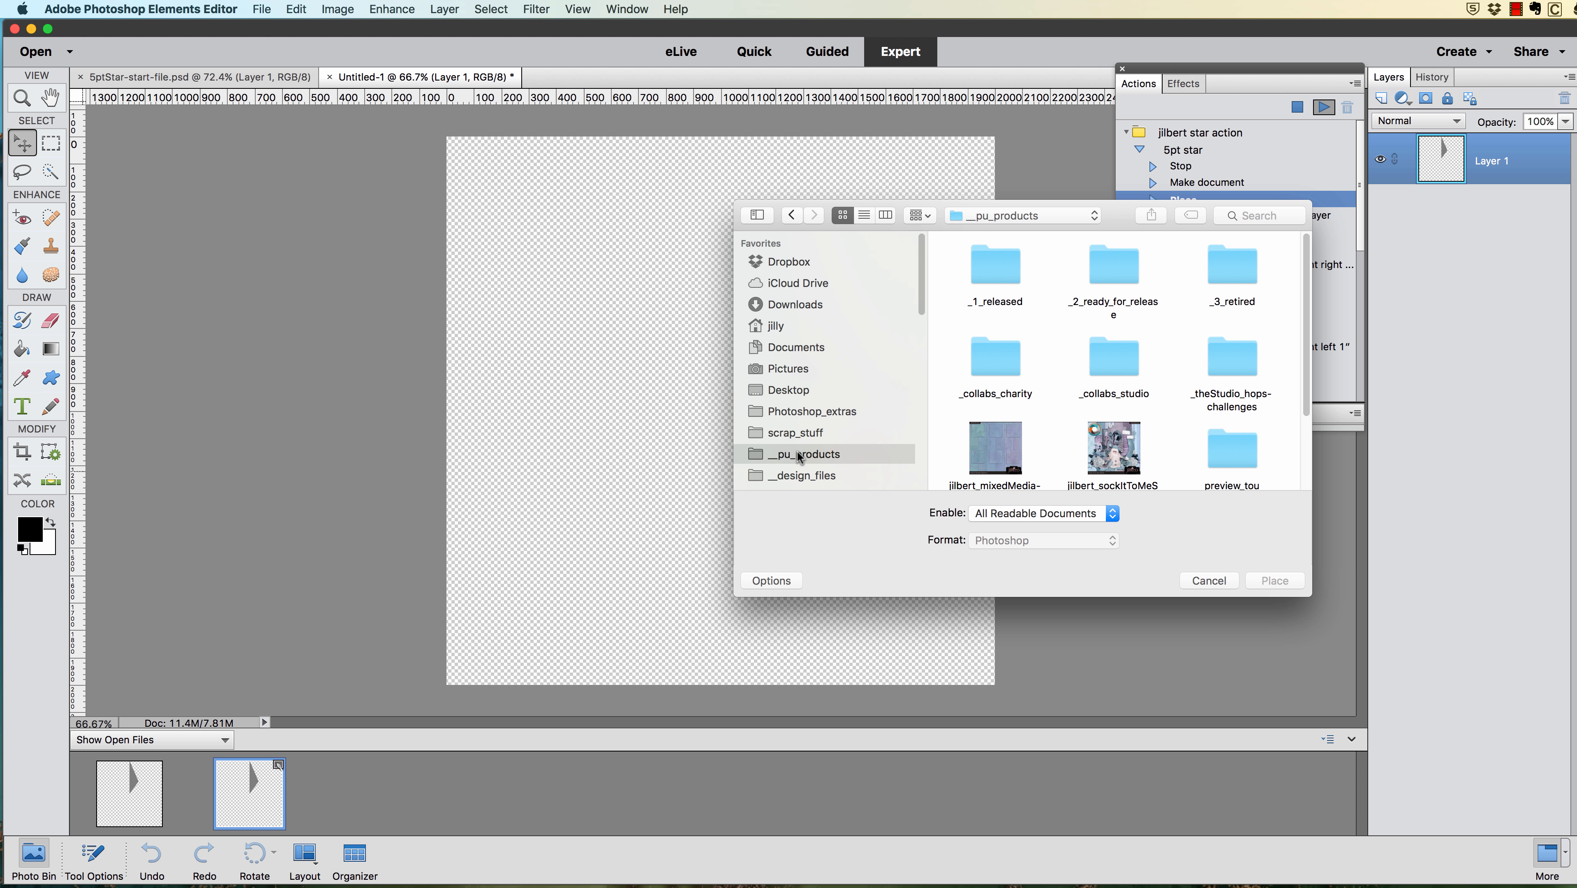
pyautogui.doubleClick(989, 264)
pyautogui.scroll(-15, 1021, 360)
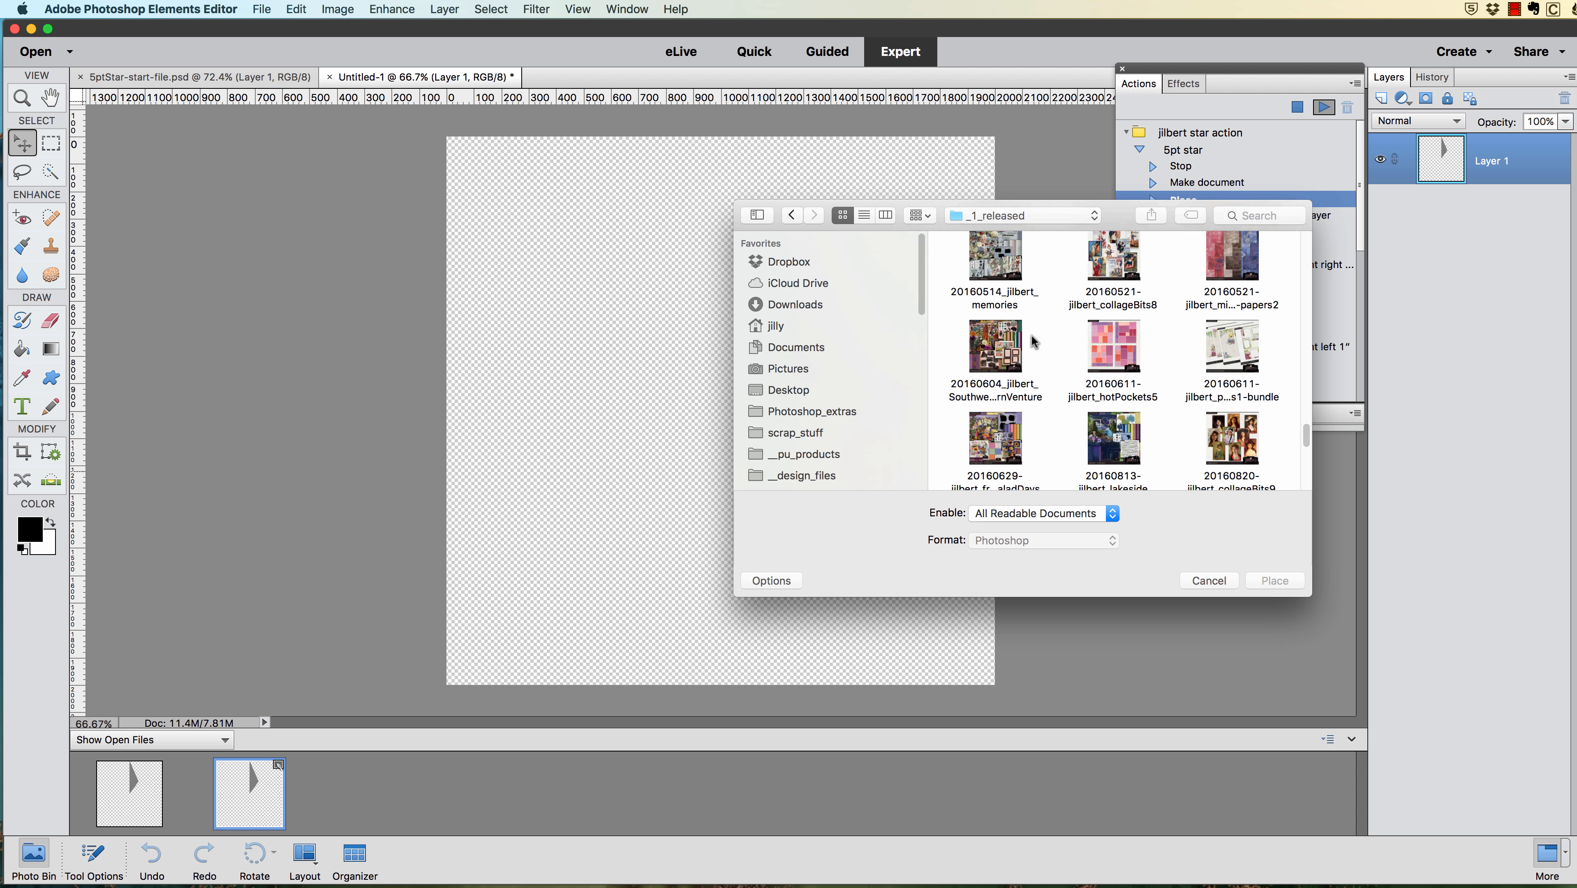
pyautogui.click(1252, 356)
pyautogui.doubleClick(1252, 355)
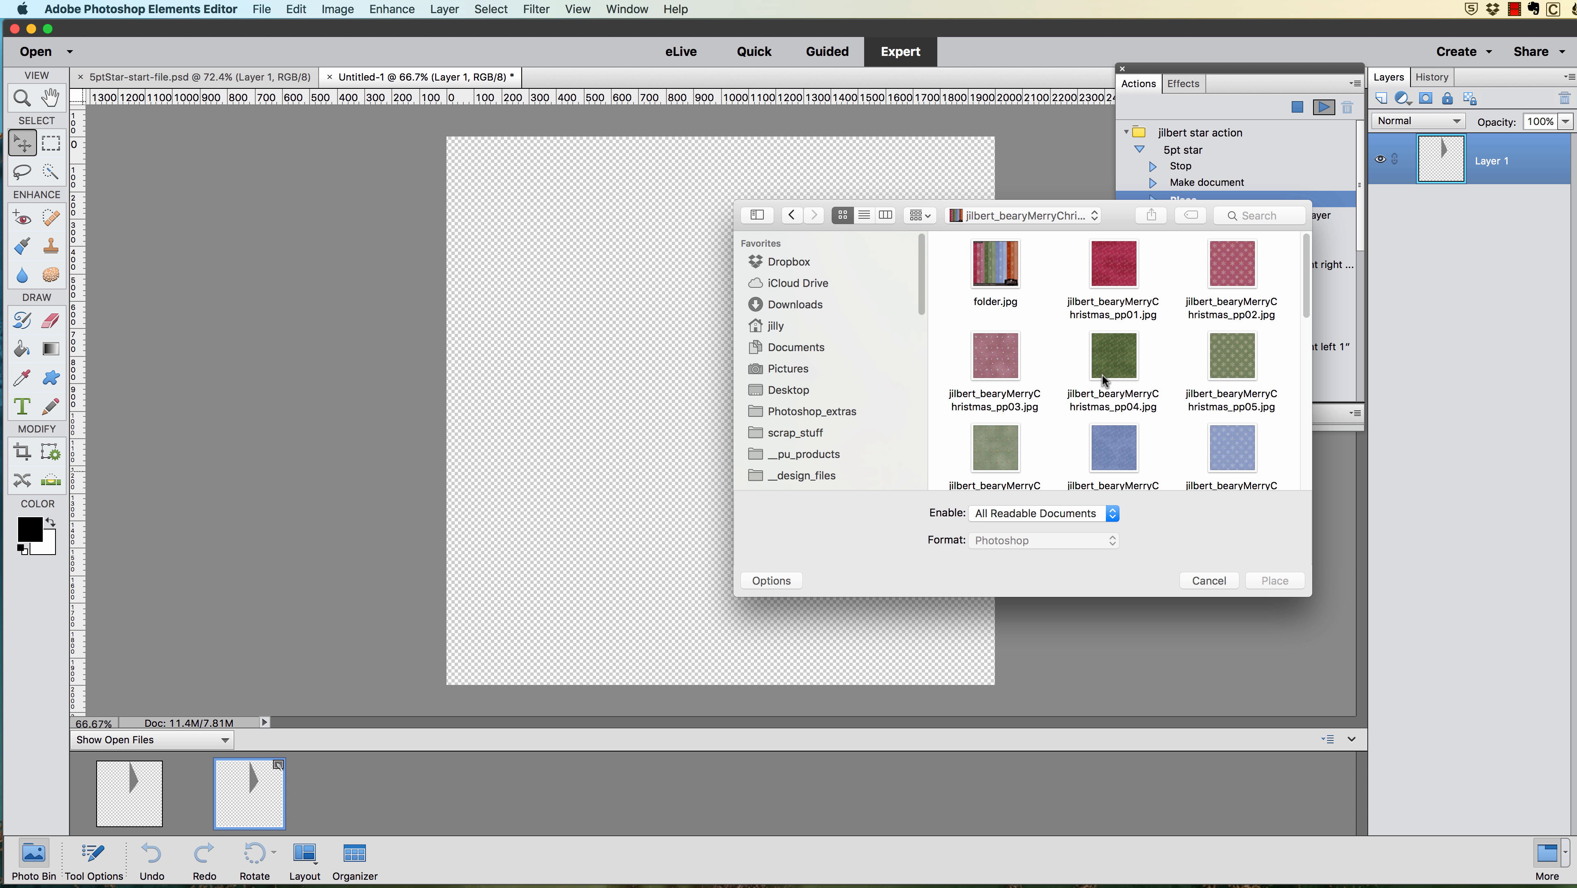
pyautogui.click(1120, 263)
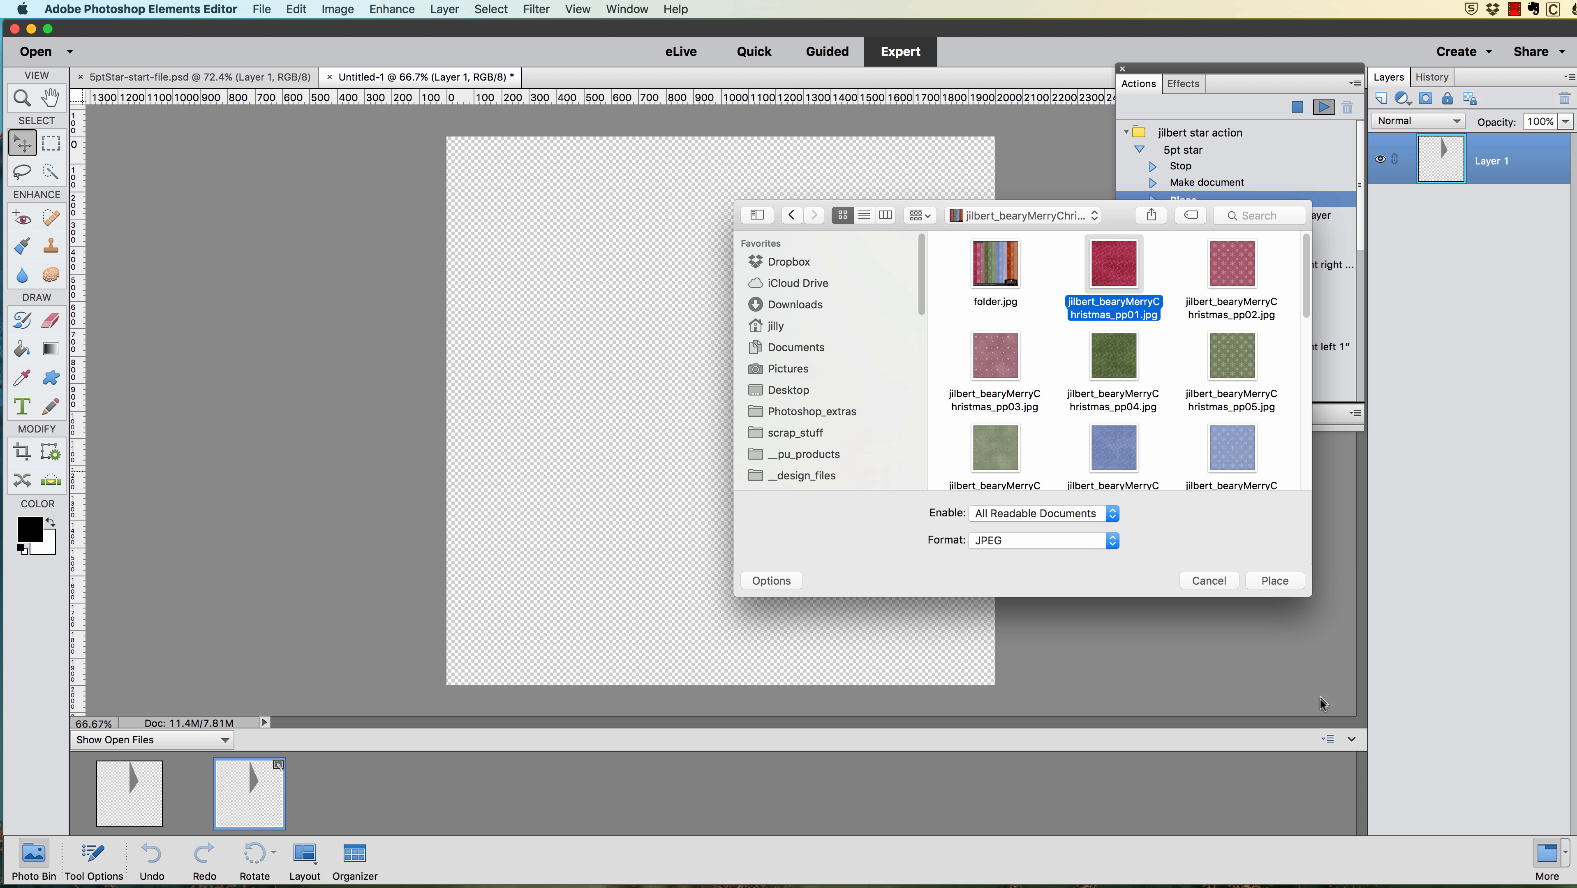
pyautogui.click(1274, 579)
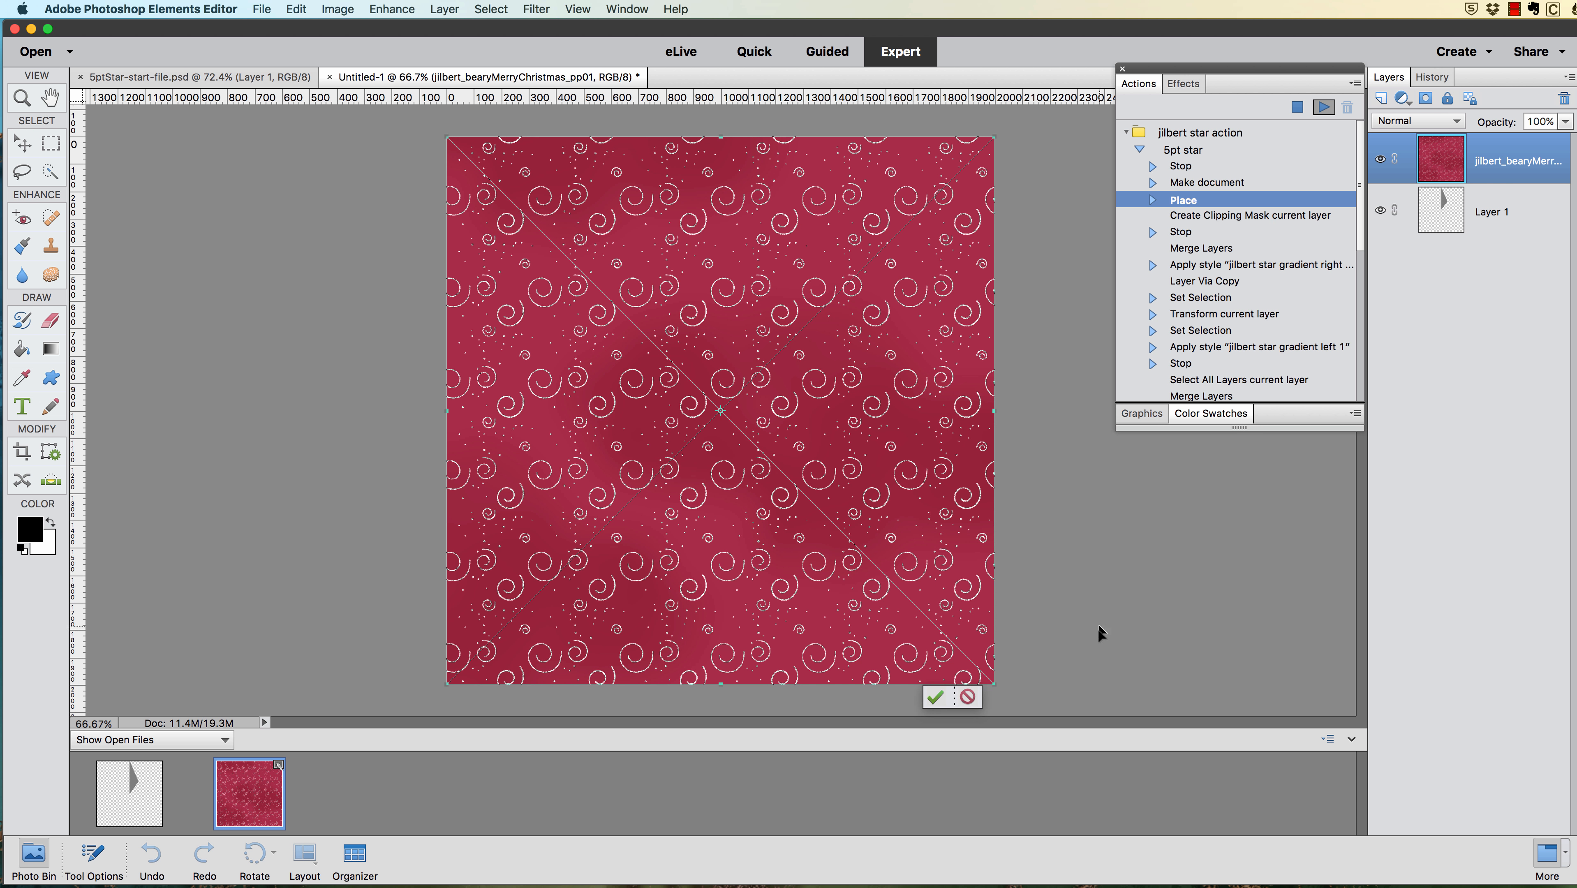
pyautogui.press('Return')
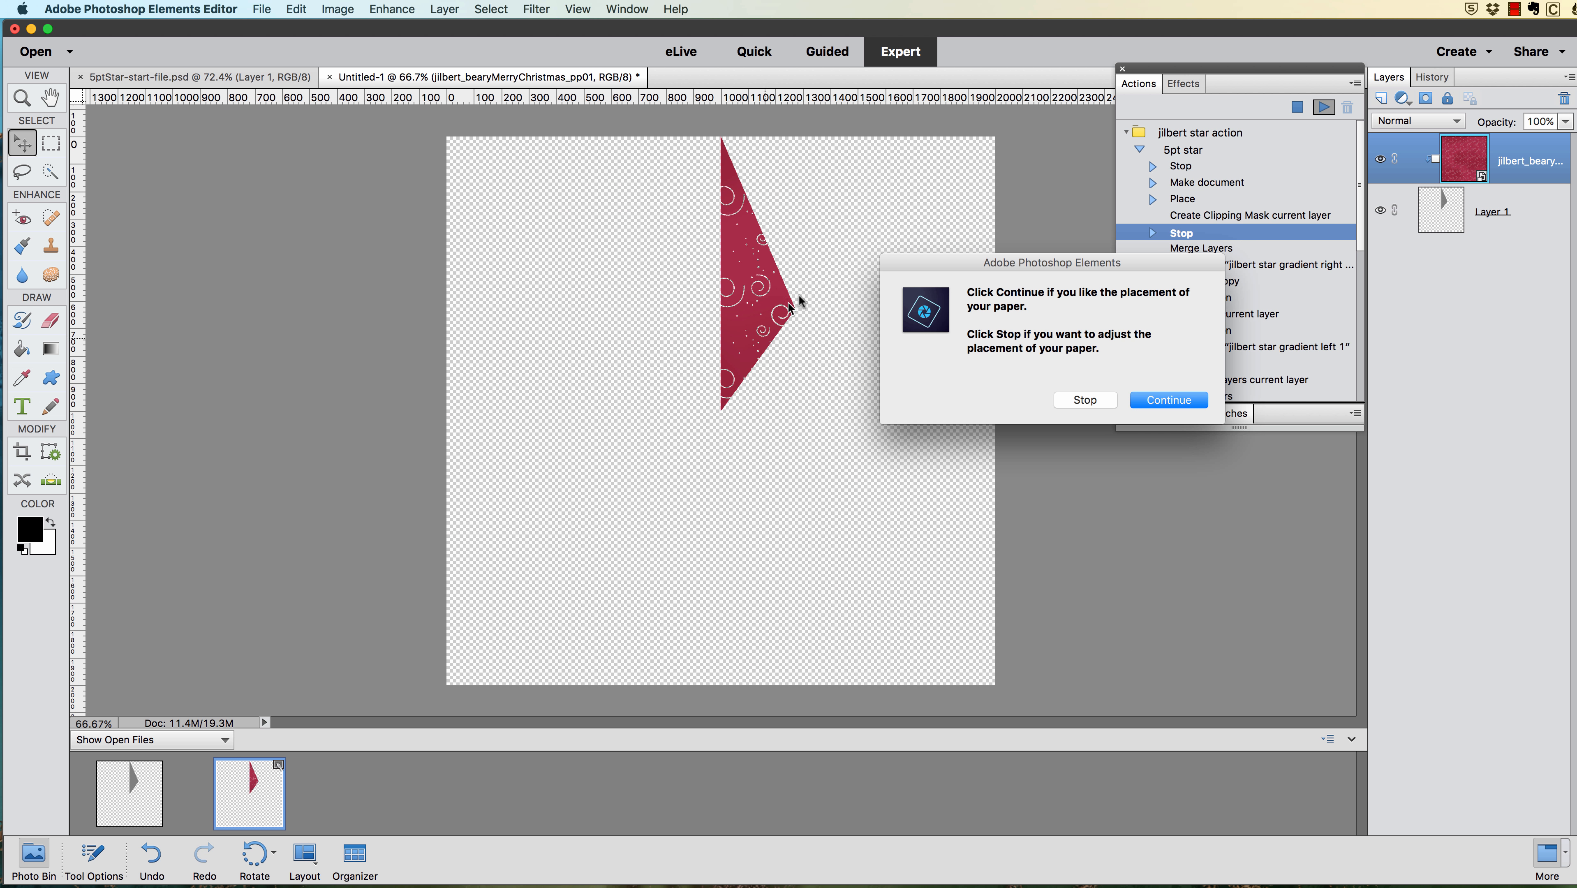
pyautogui.click(1085, 400)
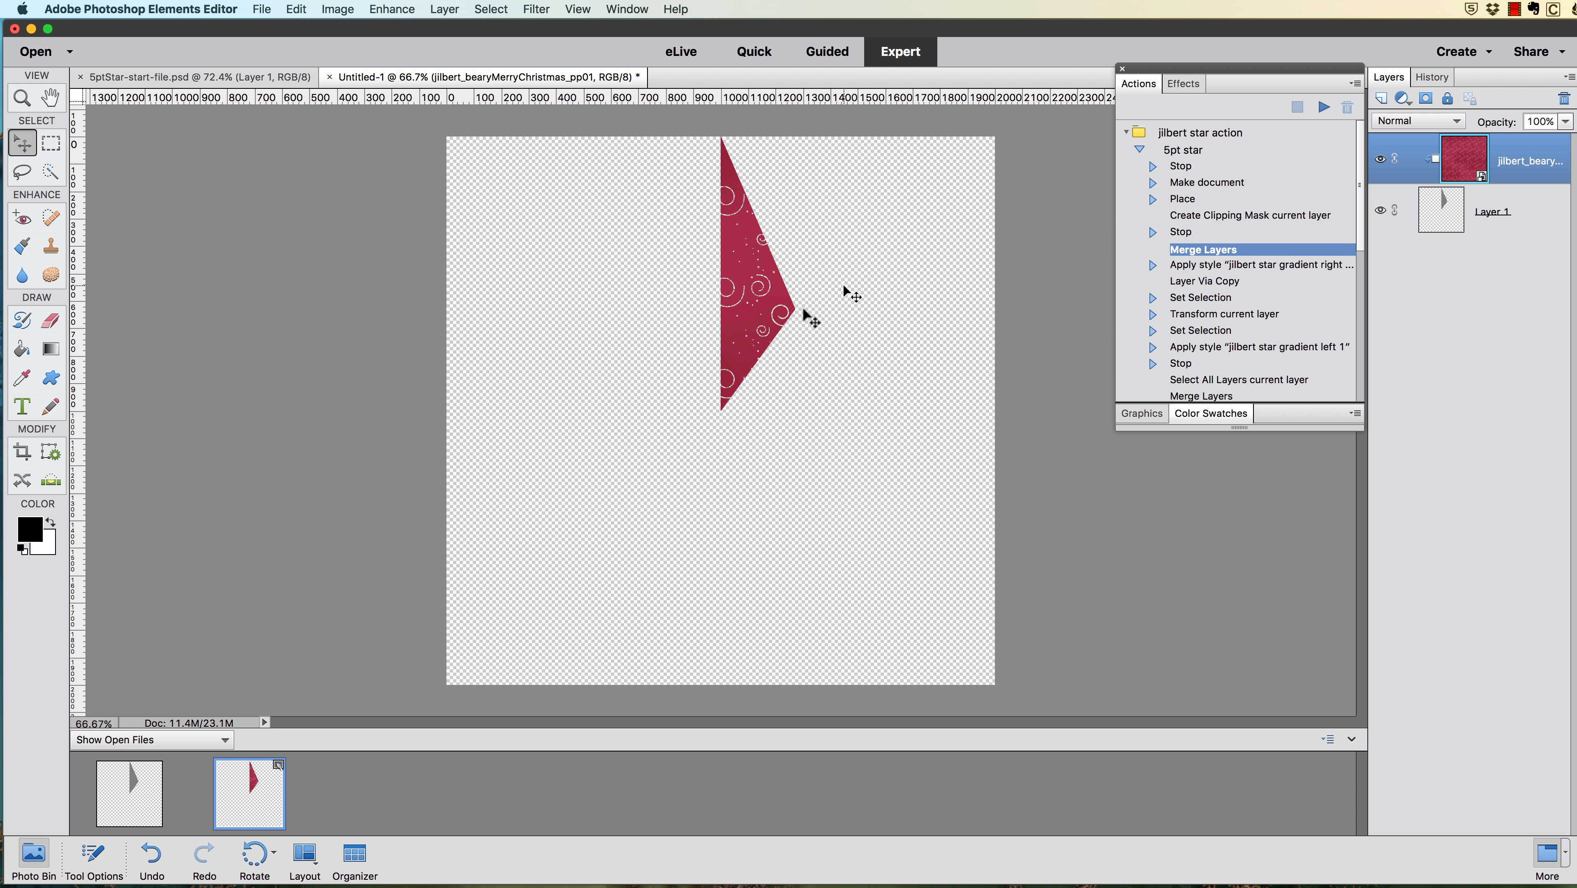
pyautogui.press('super+t')
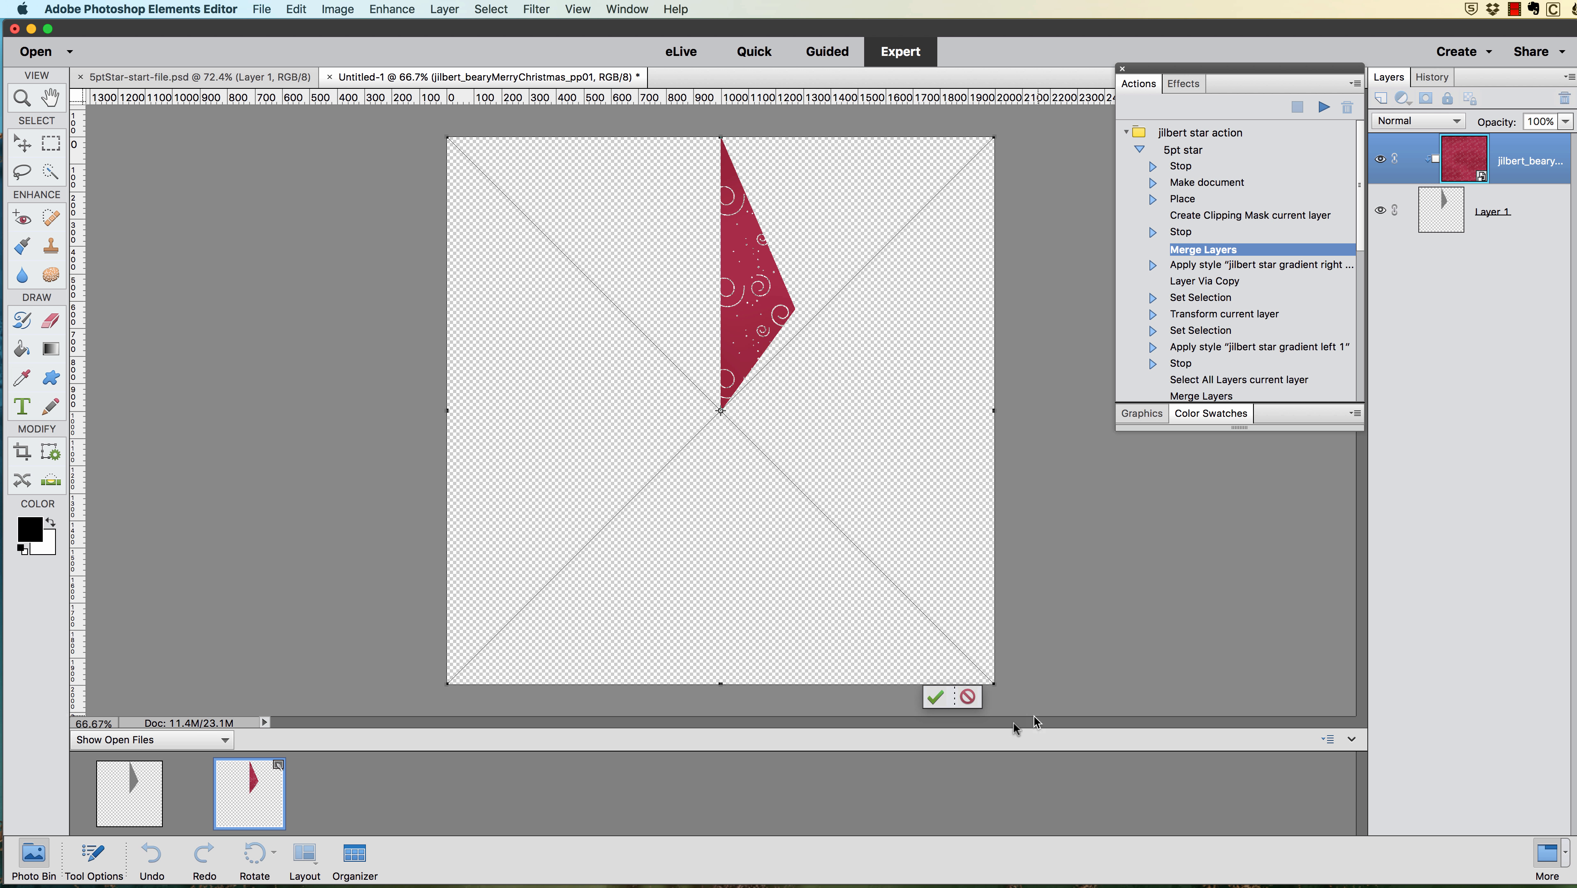
pyautogui.moveTo(978, 672); pyautogui.dragTo(714, 424)
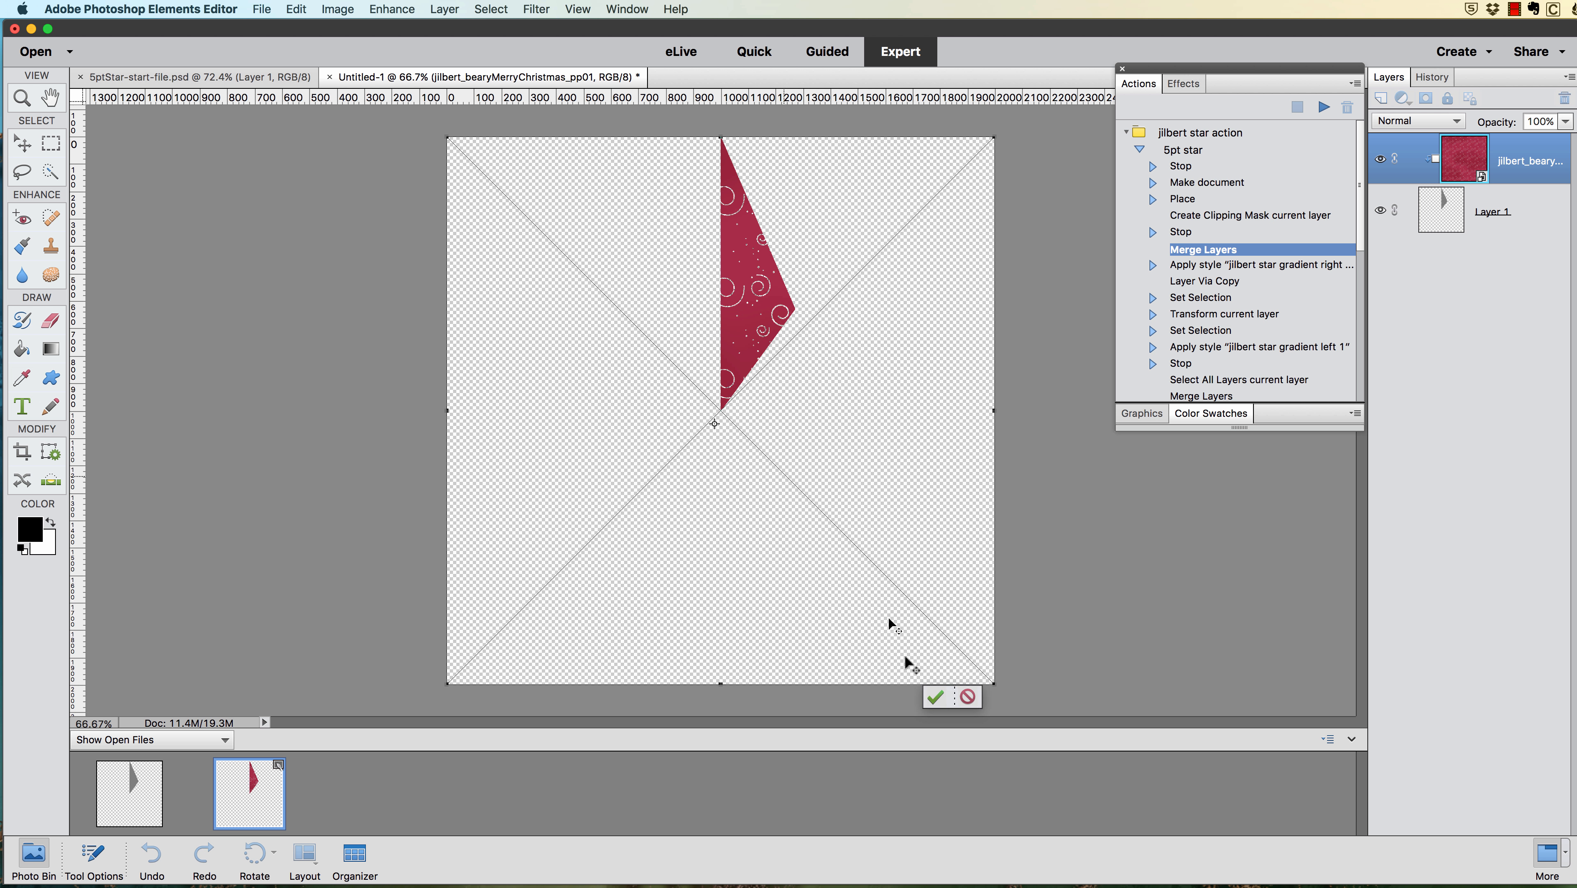
pyautogui.keyDown('alt'); pyautogui.click(992, 678); pyautogui.keyUp('alt')
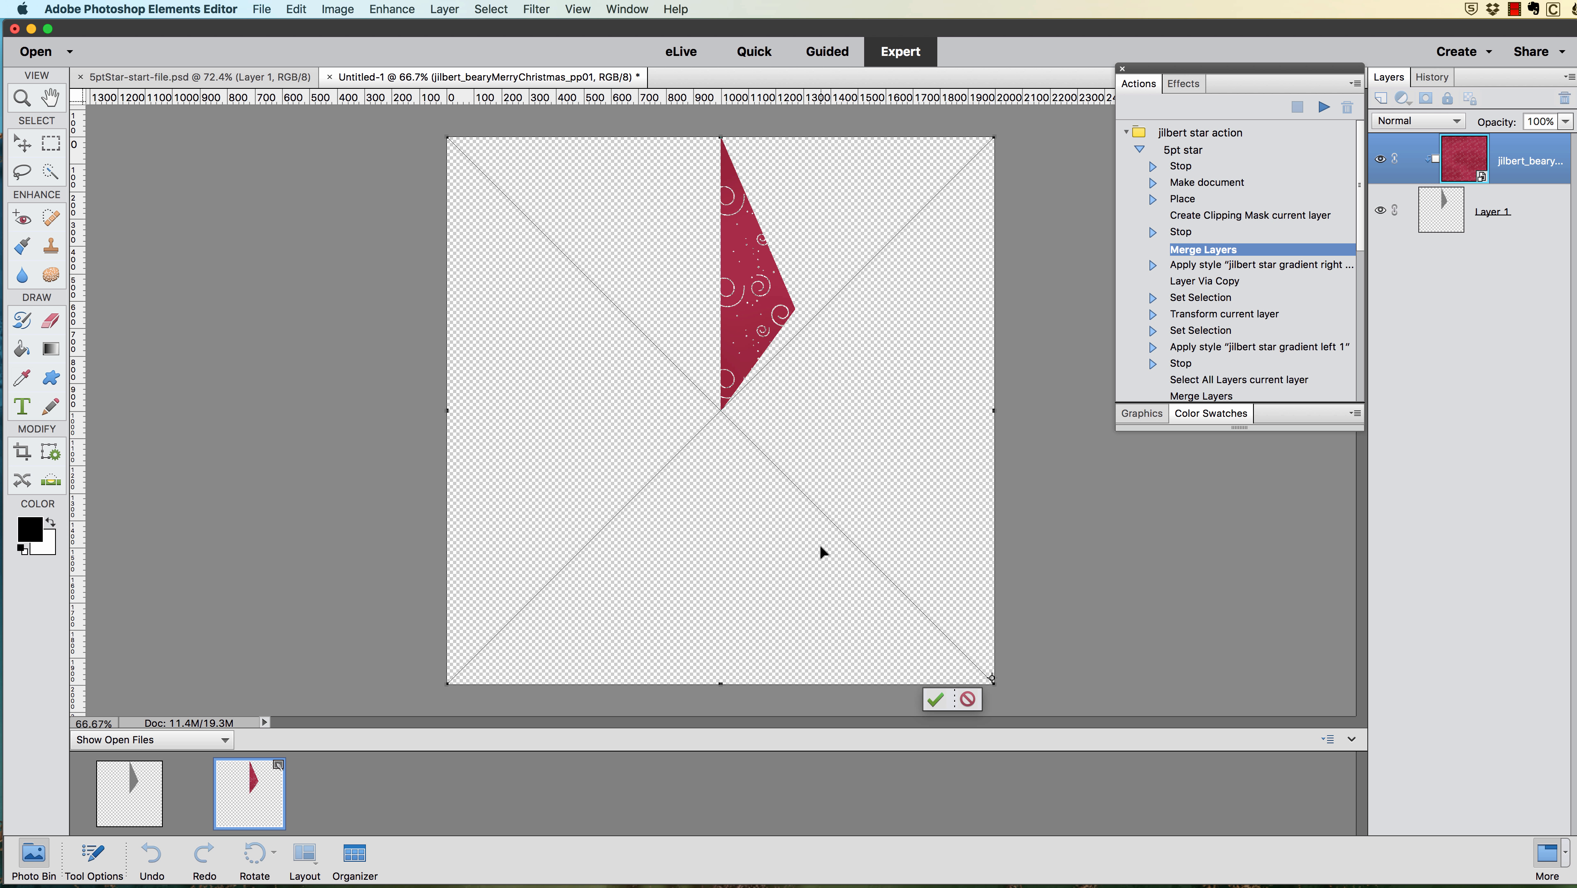
pyautogui.press('Return')
# Transform the clipped paper layer: scale it to about half size, cover the triangle with it, and rotate it about 20 degrees counter-clockwise.
pyautogui.press('super+t')
pyautogui.moveTo(994, 683); pyautogui.dragTo(863, 551)
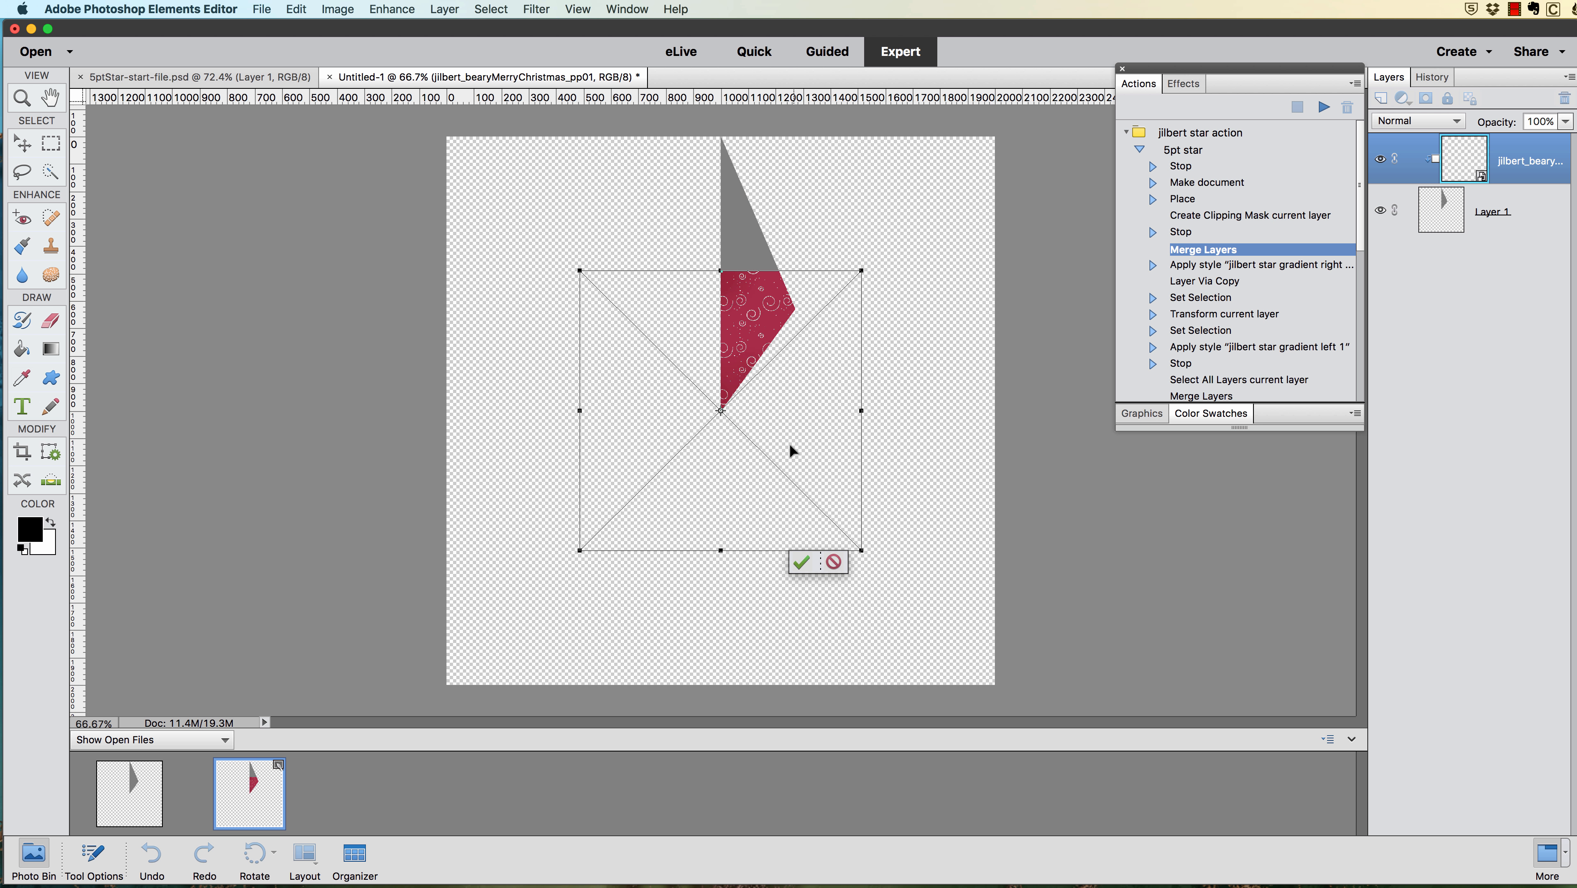
pyautogui.moveTo(790, 441); pyautogui.dragTo(797, 306)
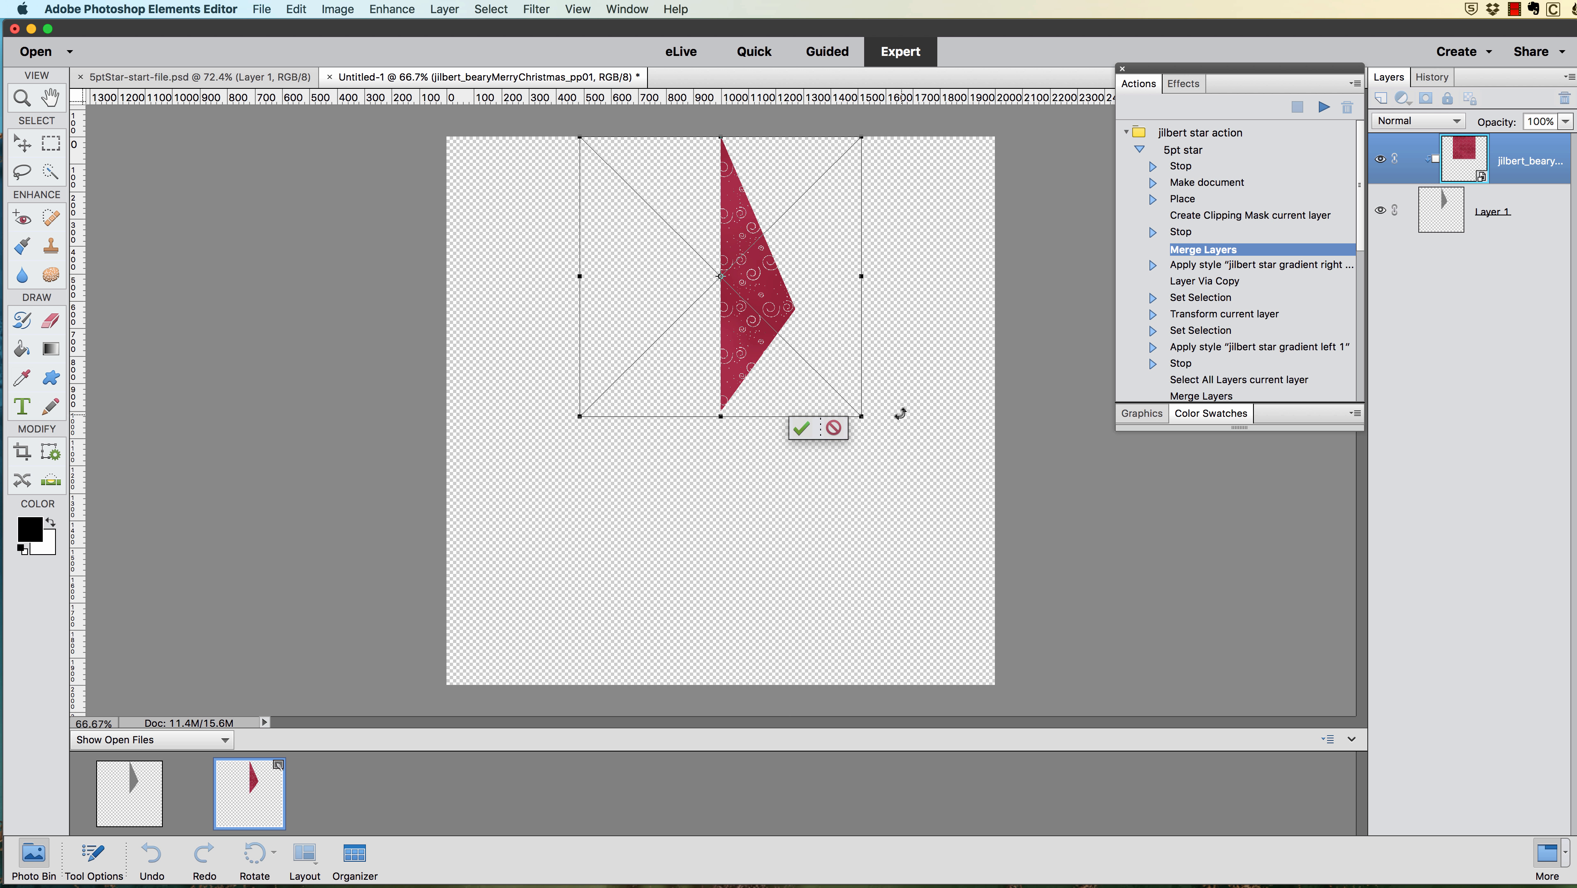
pyautogui.moveTo(884, 421); pyautogui.dragTo(890, 336)
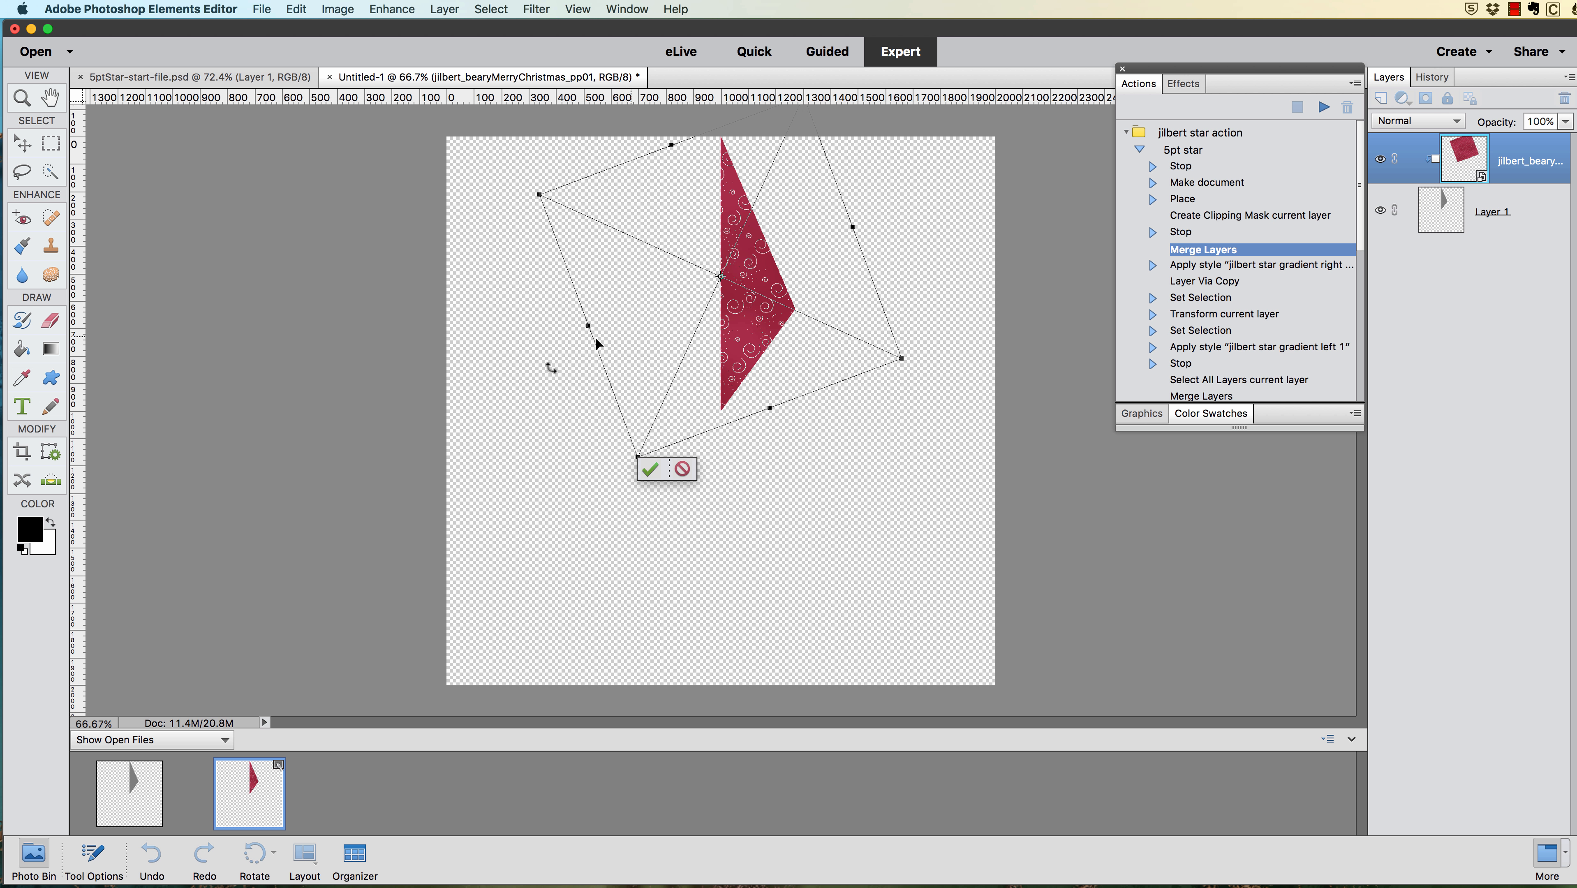
pyautogui.click(647, 470)
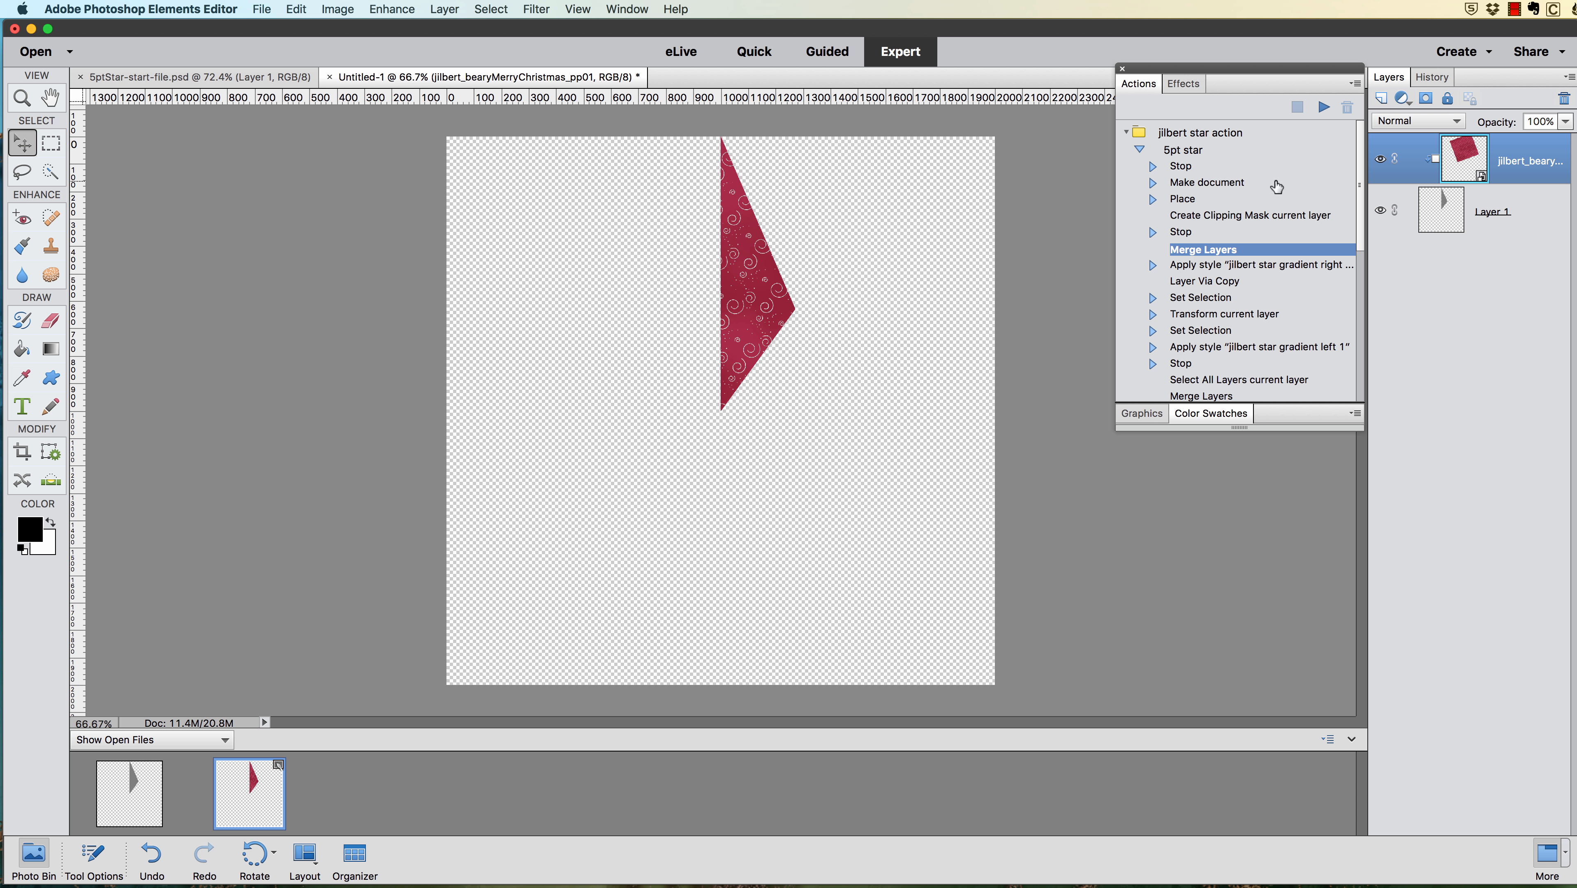
# Resume the action from Merge Layers, stop it at the shading prompt, and bring up the jilbert star gradient styles.
pyautogui.click(1324, 107)
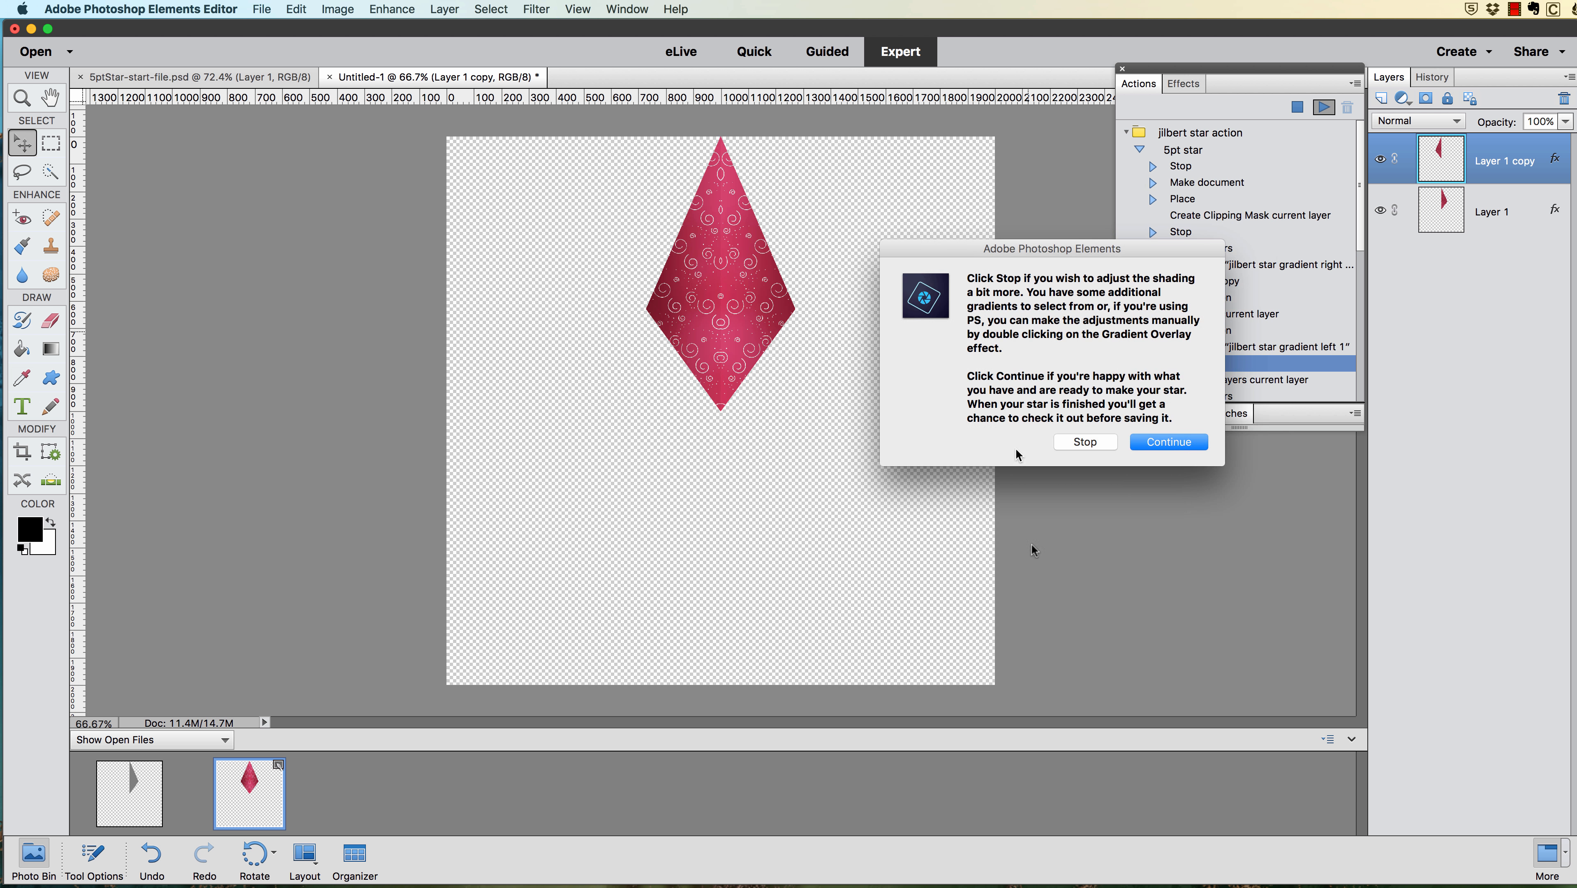
pyautogui.click(1090, 445)
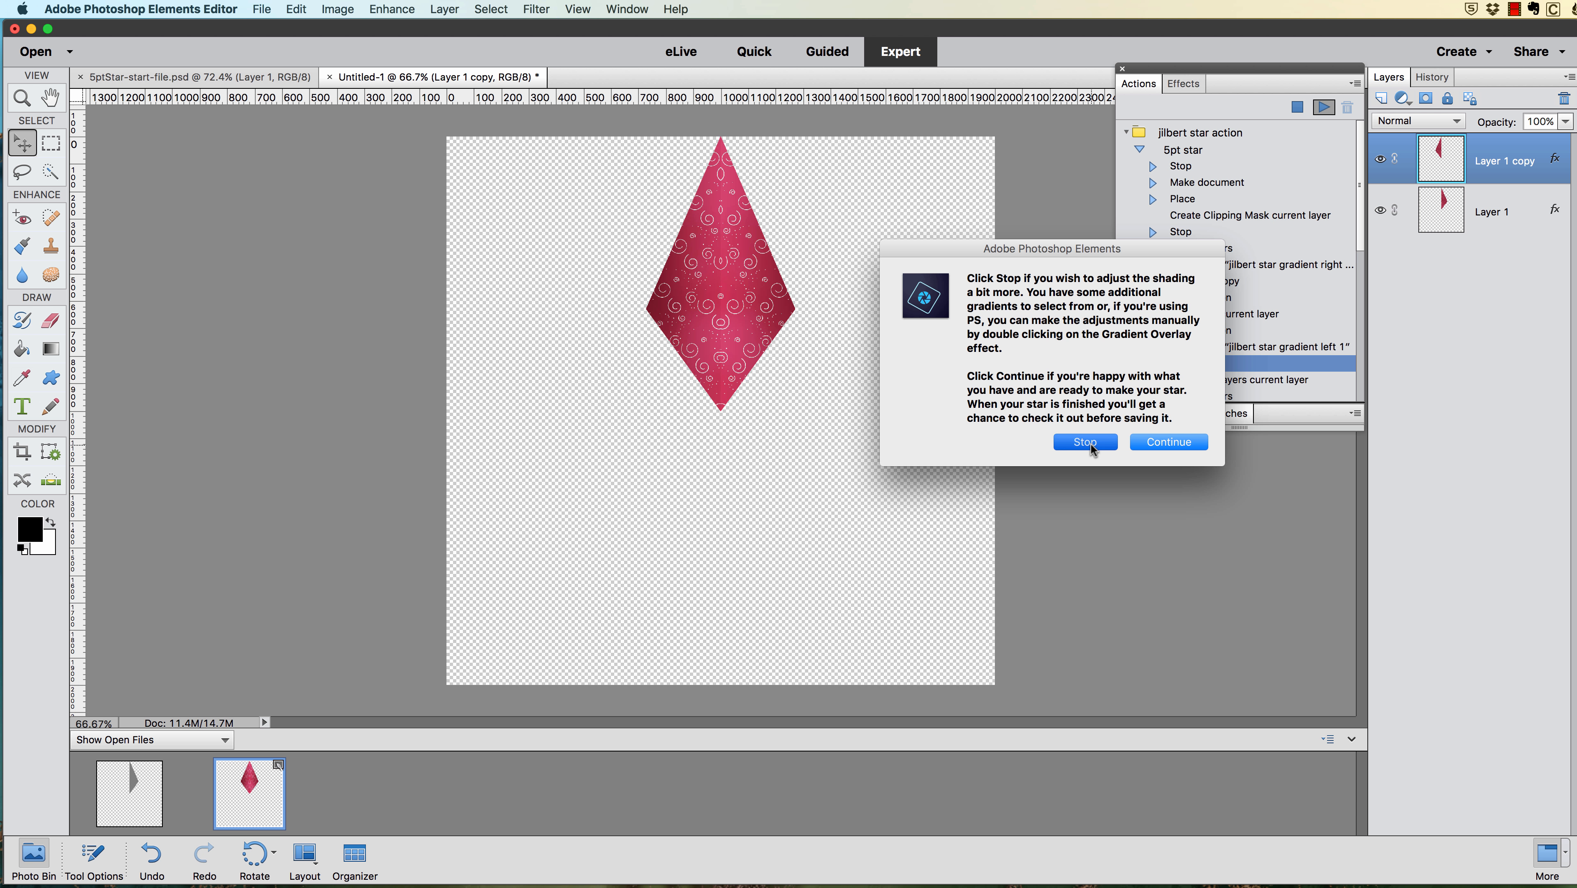
pyautogui.click(1185, 85)
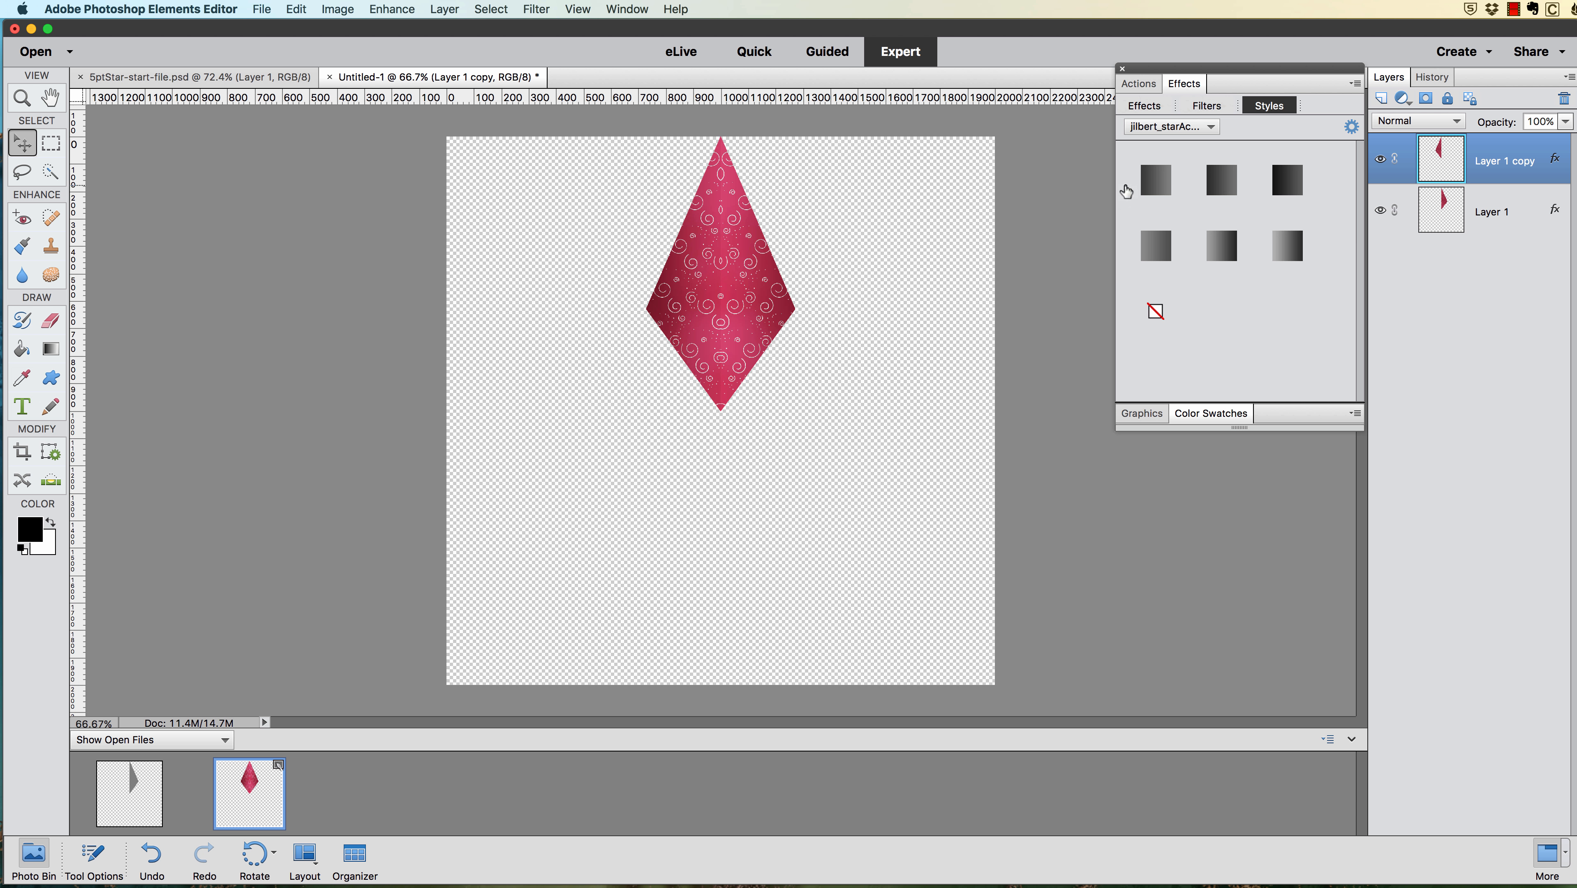
# Try the three left star gradient styles on Layer 1 copy to compare shading strengths.
pyautogui.click(1162, 184)
pyautogui.doubleClick(1228, 179)
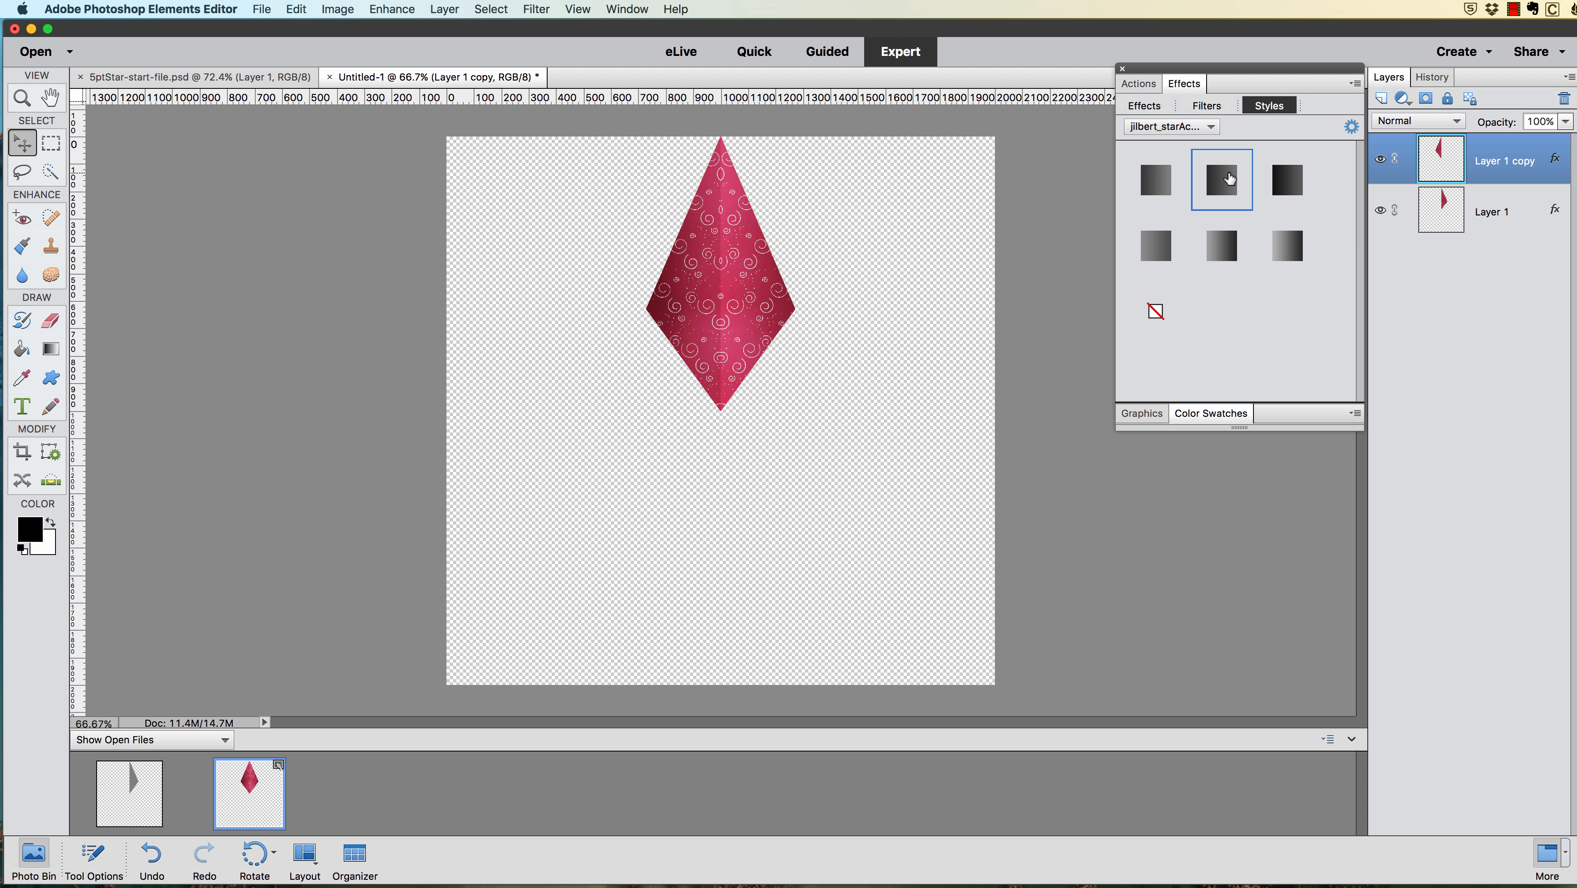
pyautogui.doubleClick(1288, 179)
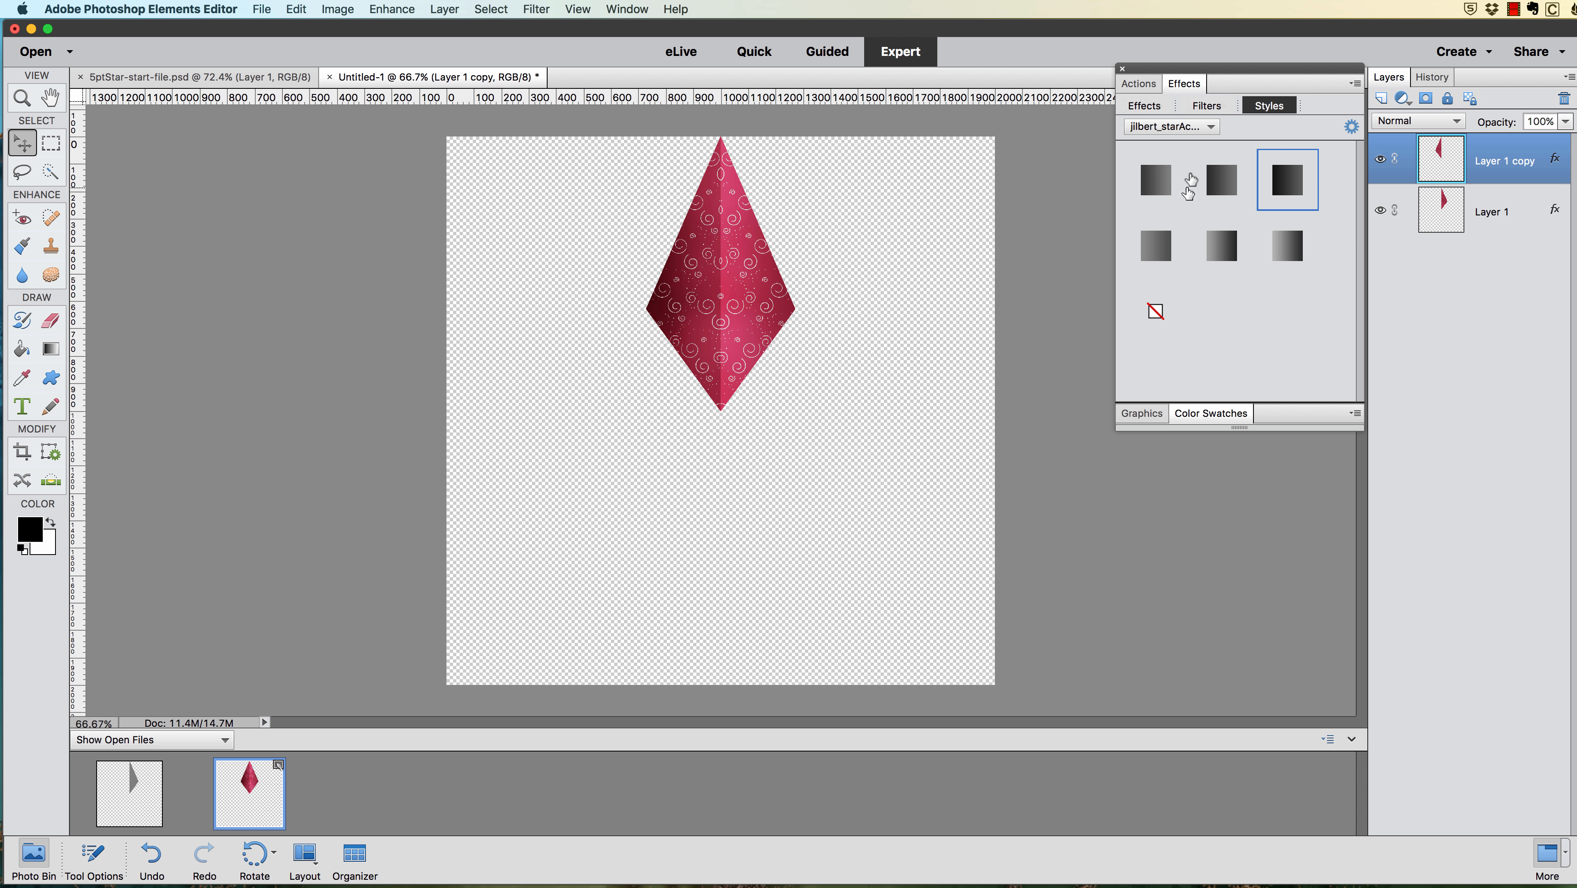
pyautogui.doubleClick(1222, 183)
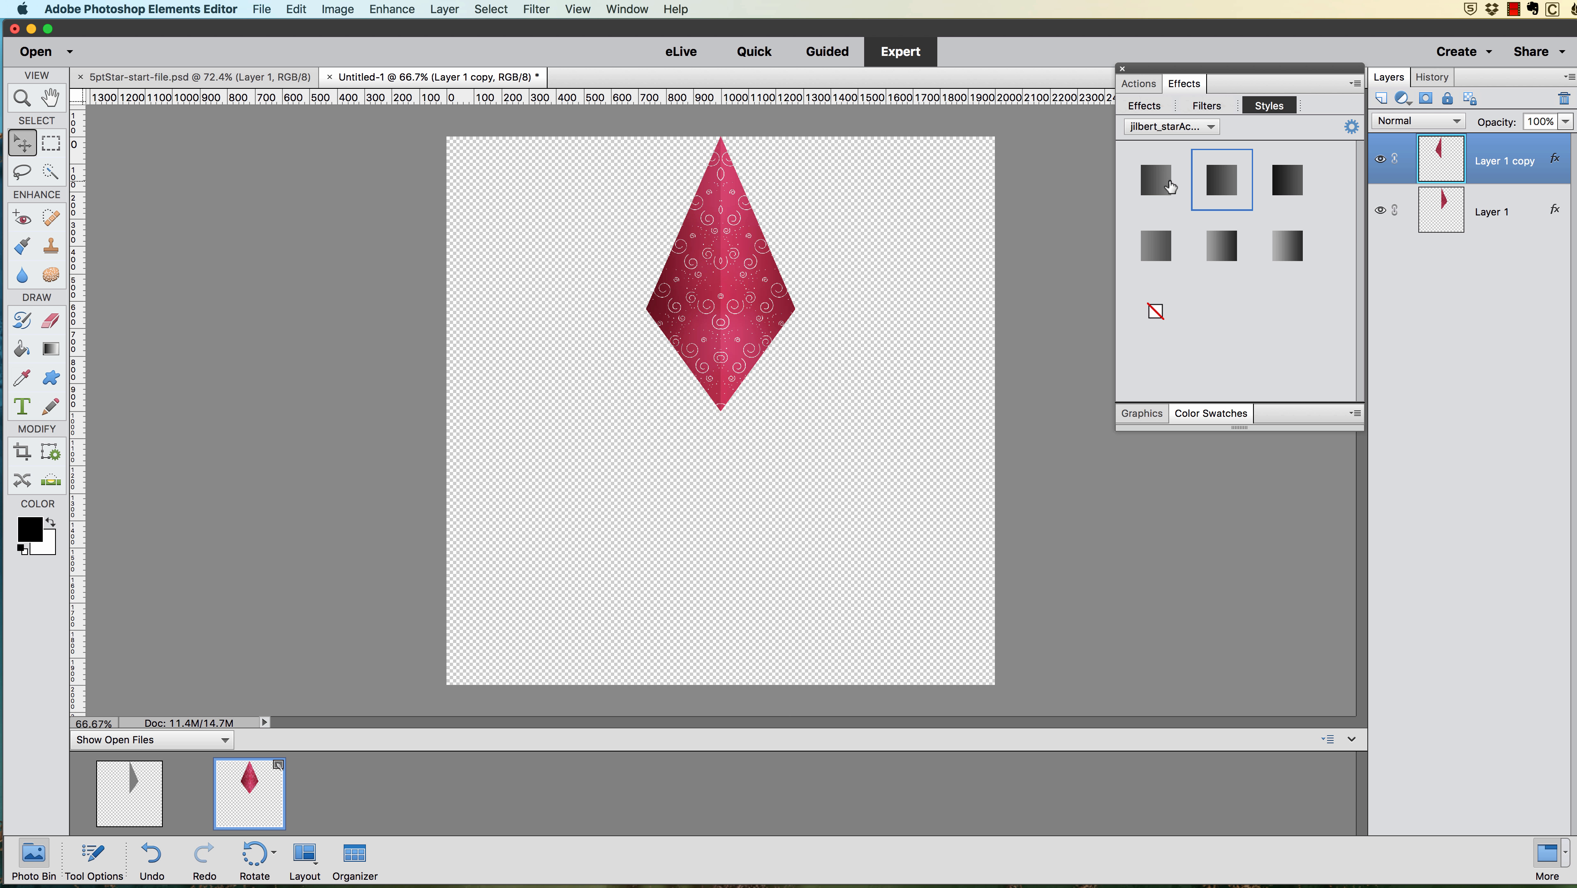
pyautogui.doubleClick(1153, 189)
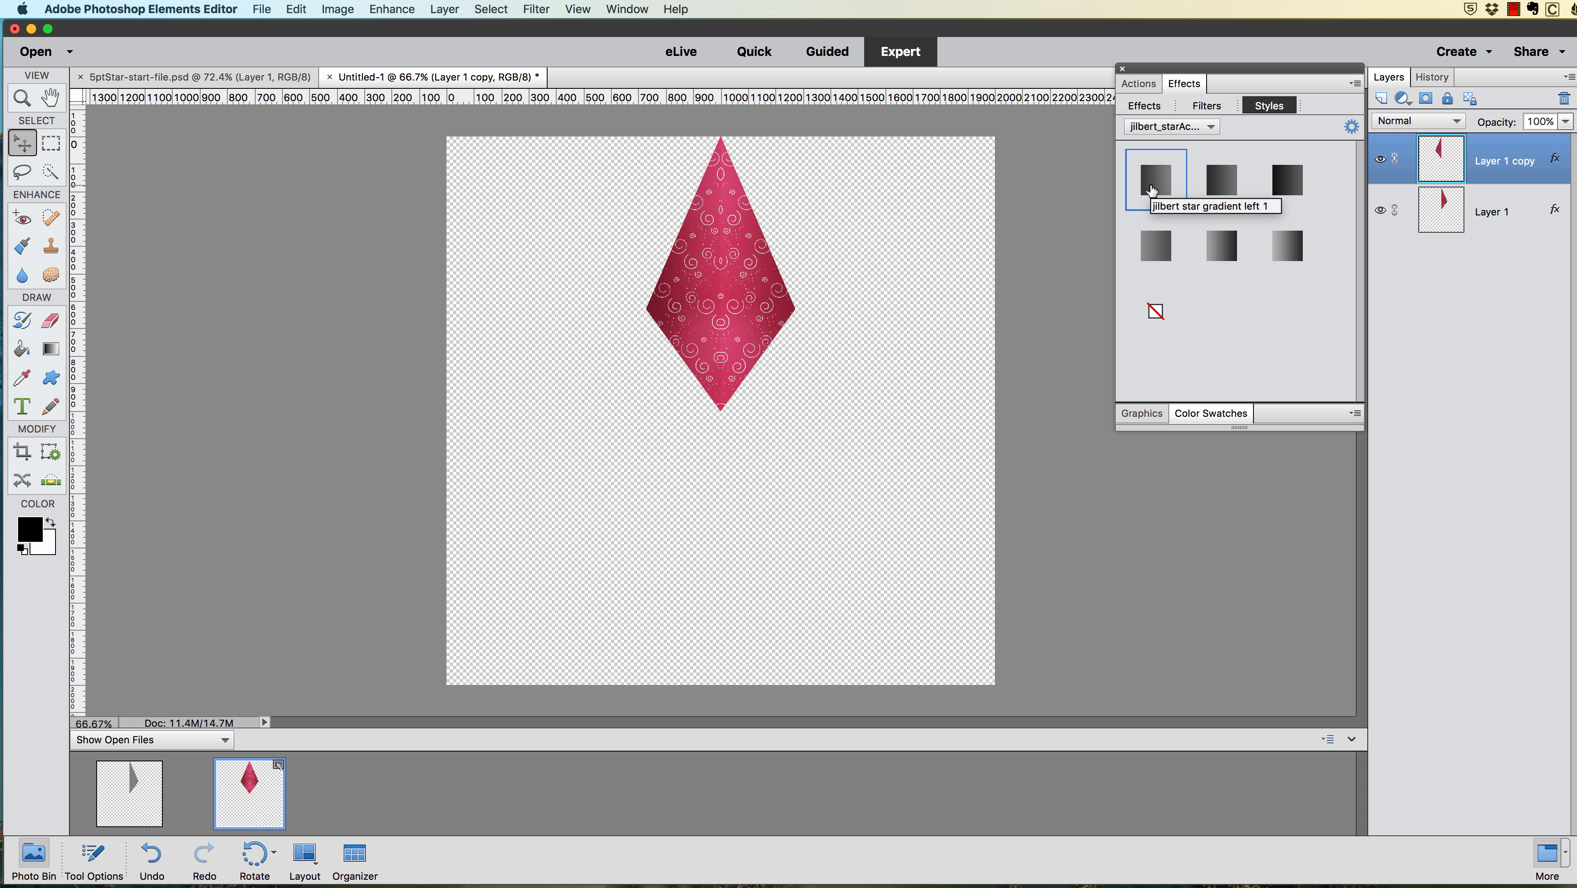
pyautogui.doubleClick(1222, 181)
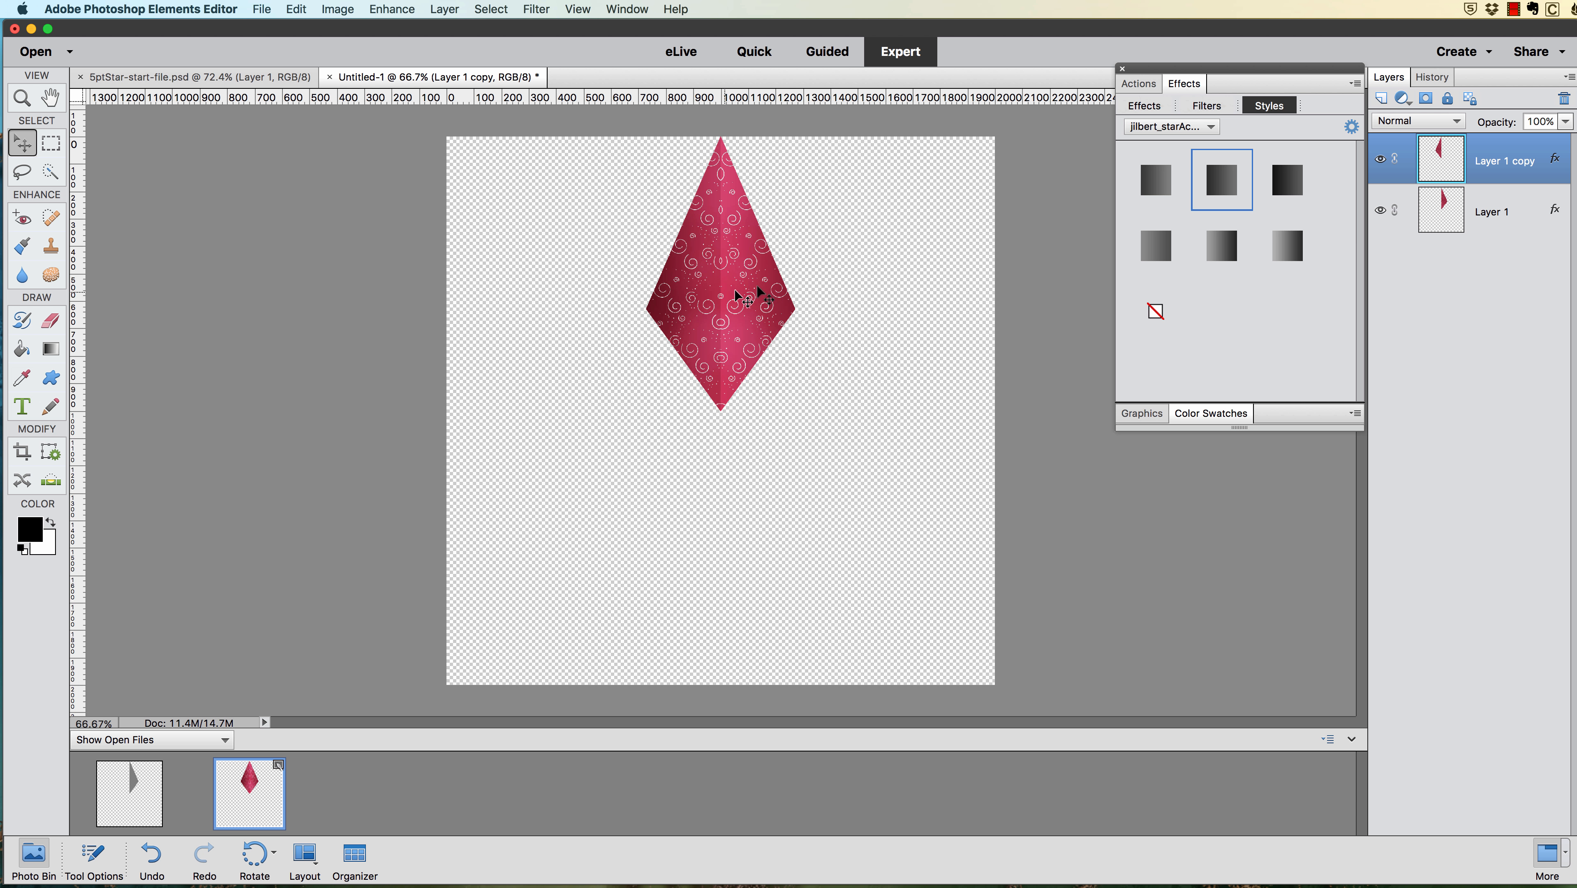
# Try the right star gradient styles on Layer 1 copy and Layer 1 to compare their shading strengths.
pyautogui.click(1223, 258)
pyautogui.click(1161, 255)
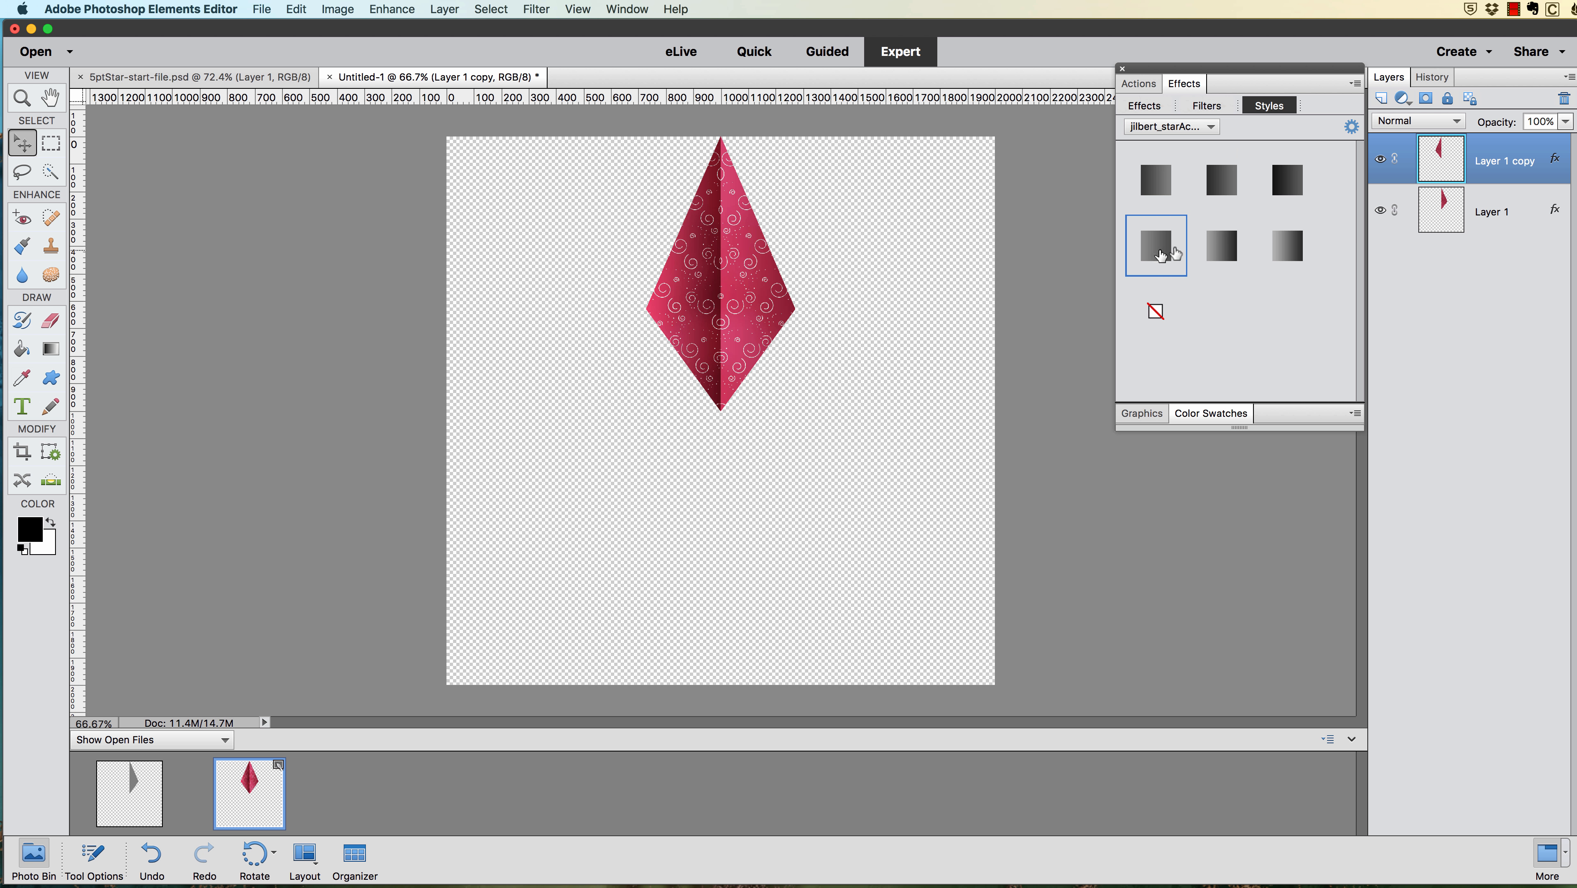
pyautogui.click(1433, 221)
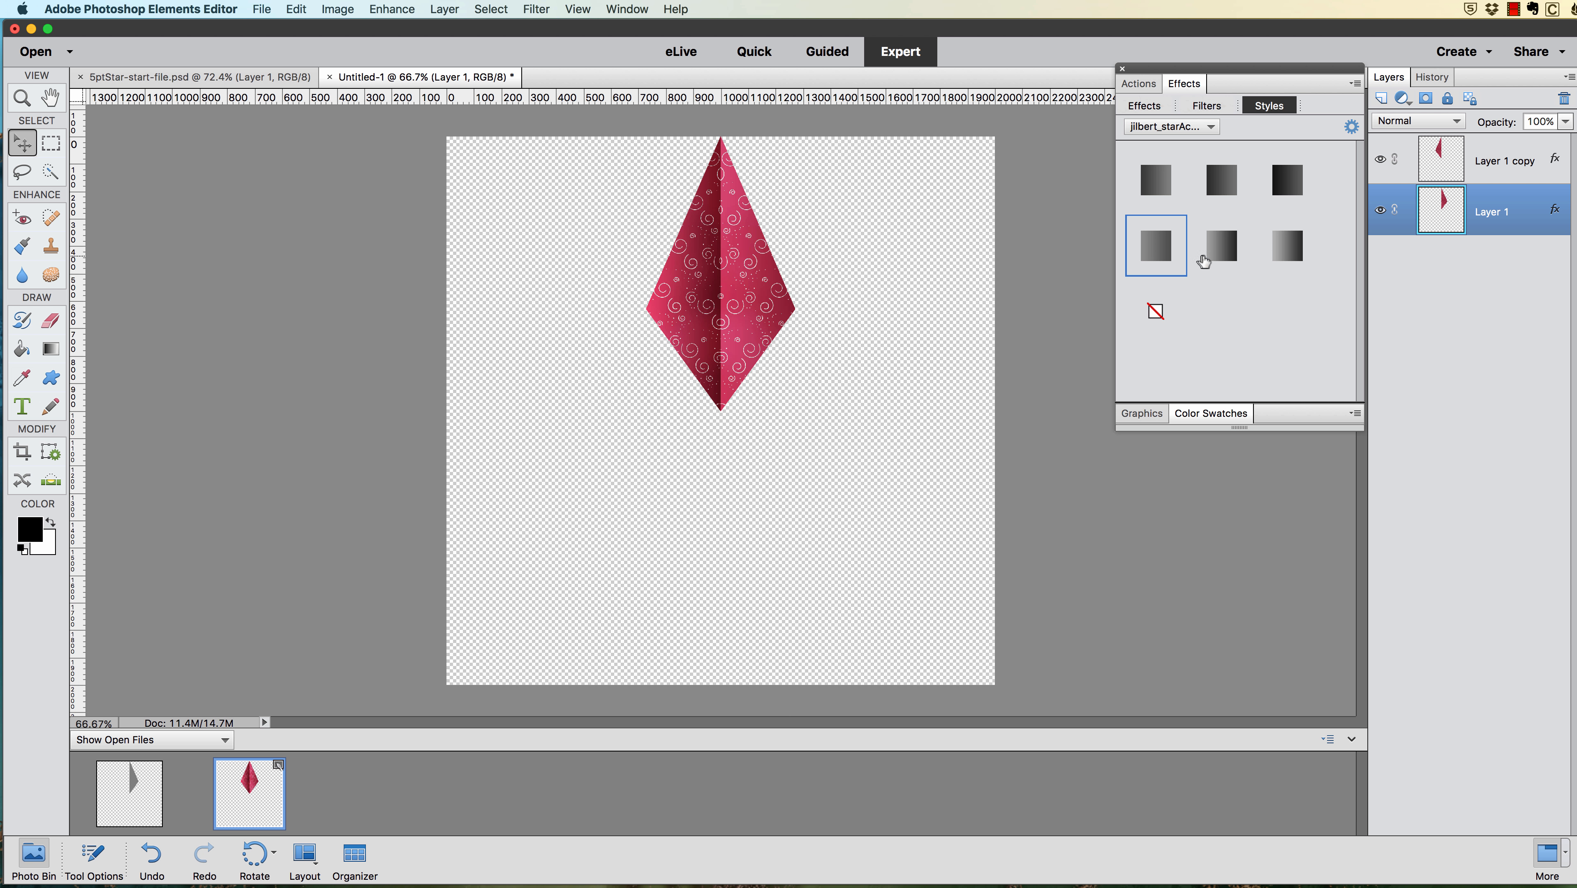
pyautogui.click(1222, 252)
pyautogui.click(1299, 253)
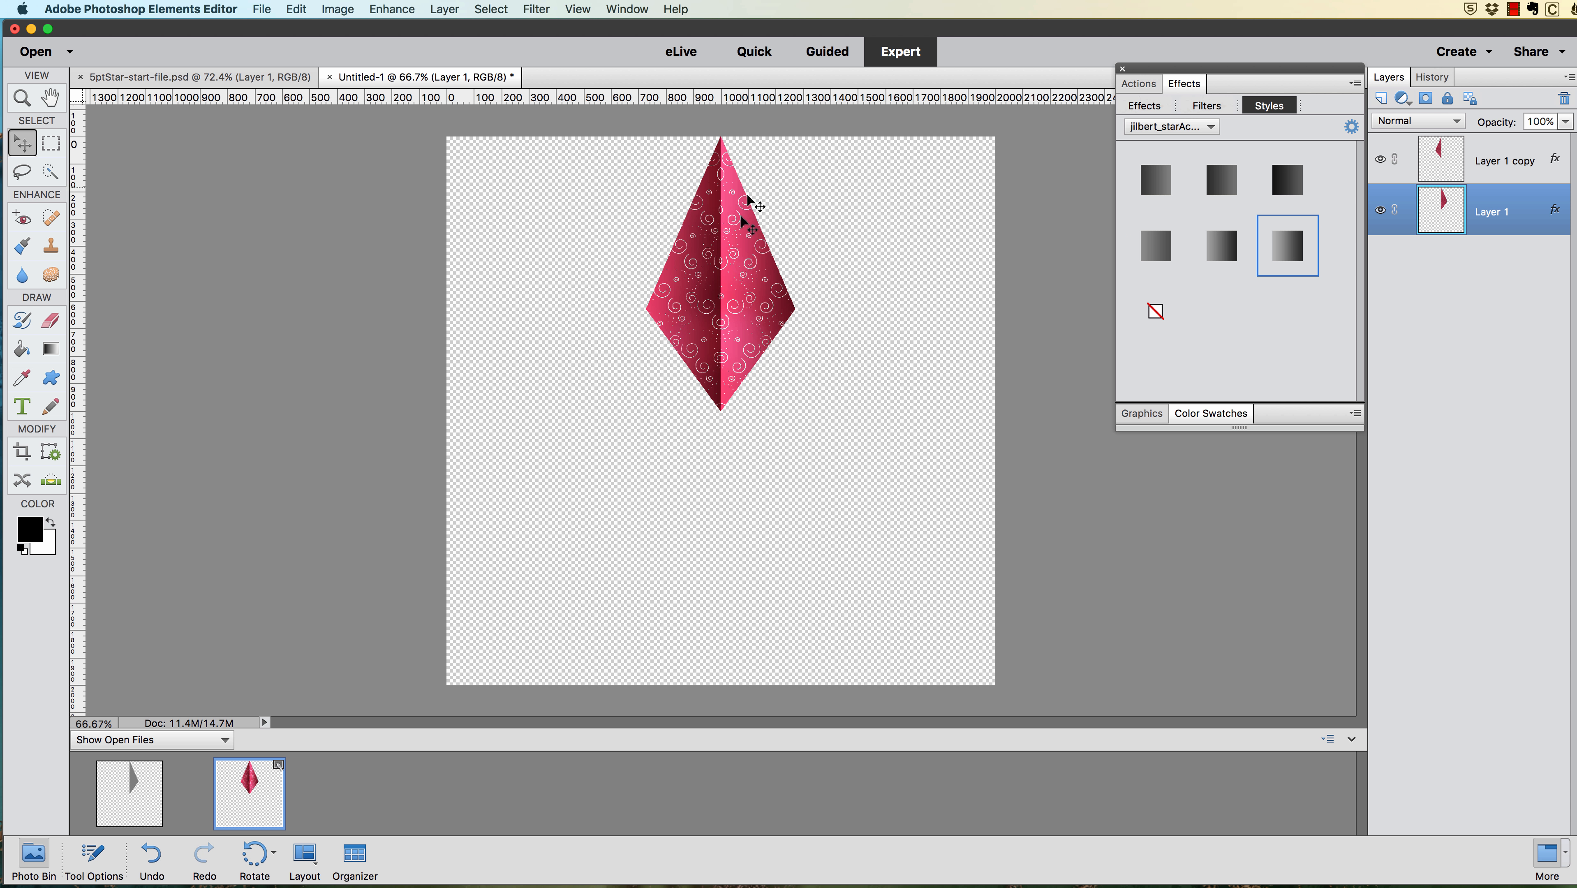
# Apply the lightest right star gradient style to Layer 1 and the second left star gradient style to Layer 1 copy.
pyautogui.click(1142, 243)
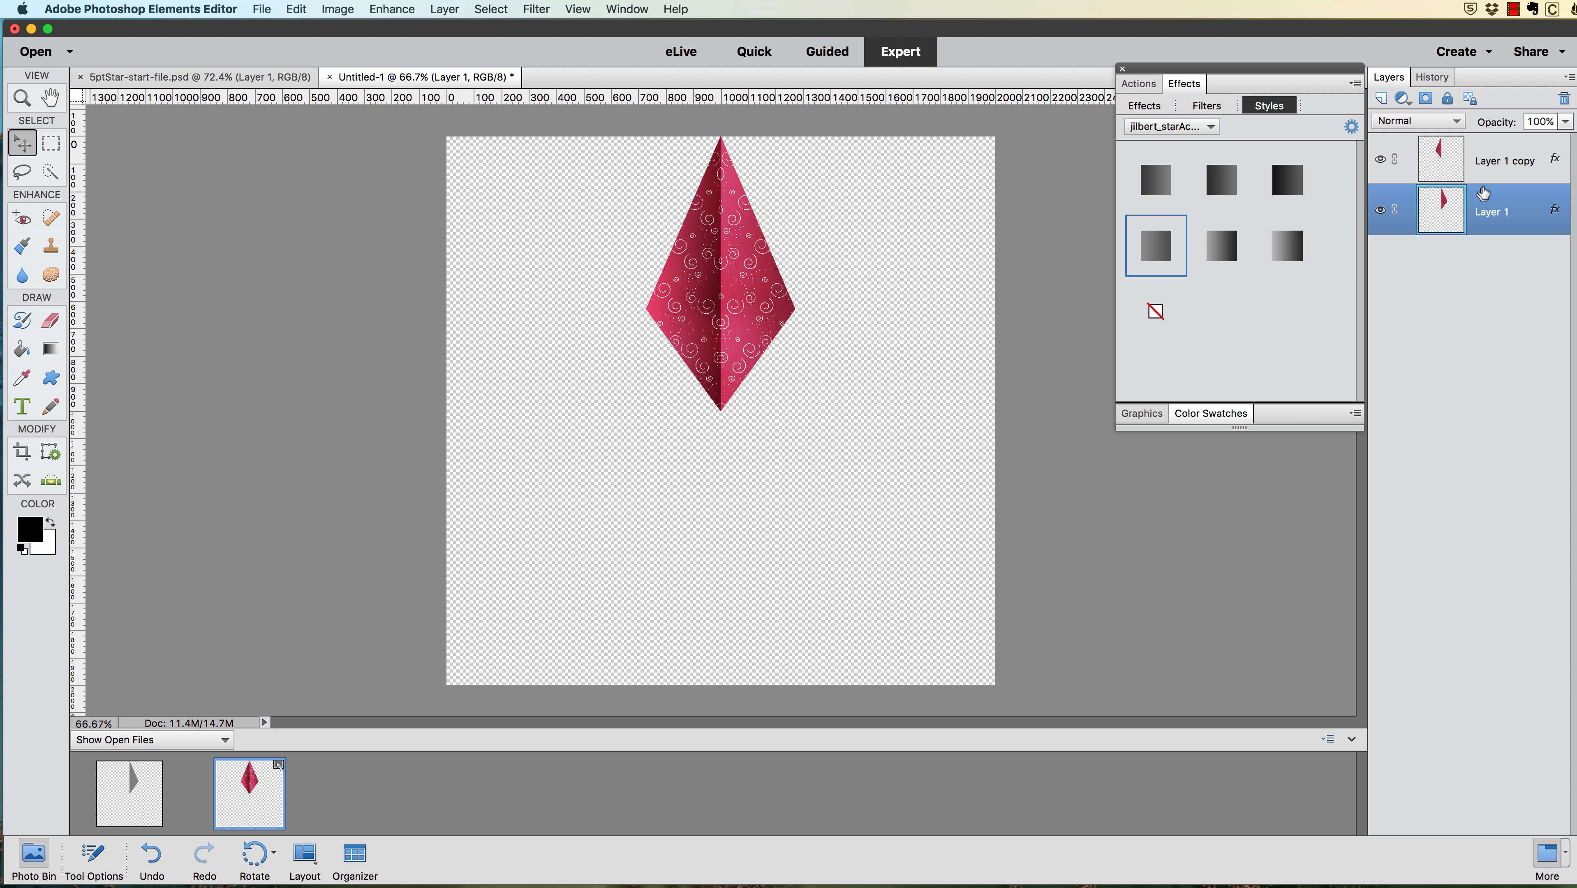
pyautogui.click(1518, 161)
pyautogui.click(1155, 182)
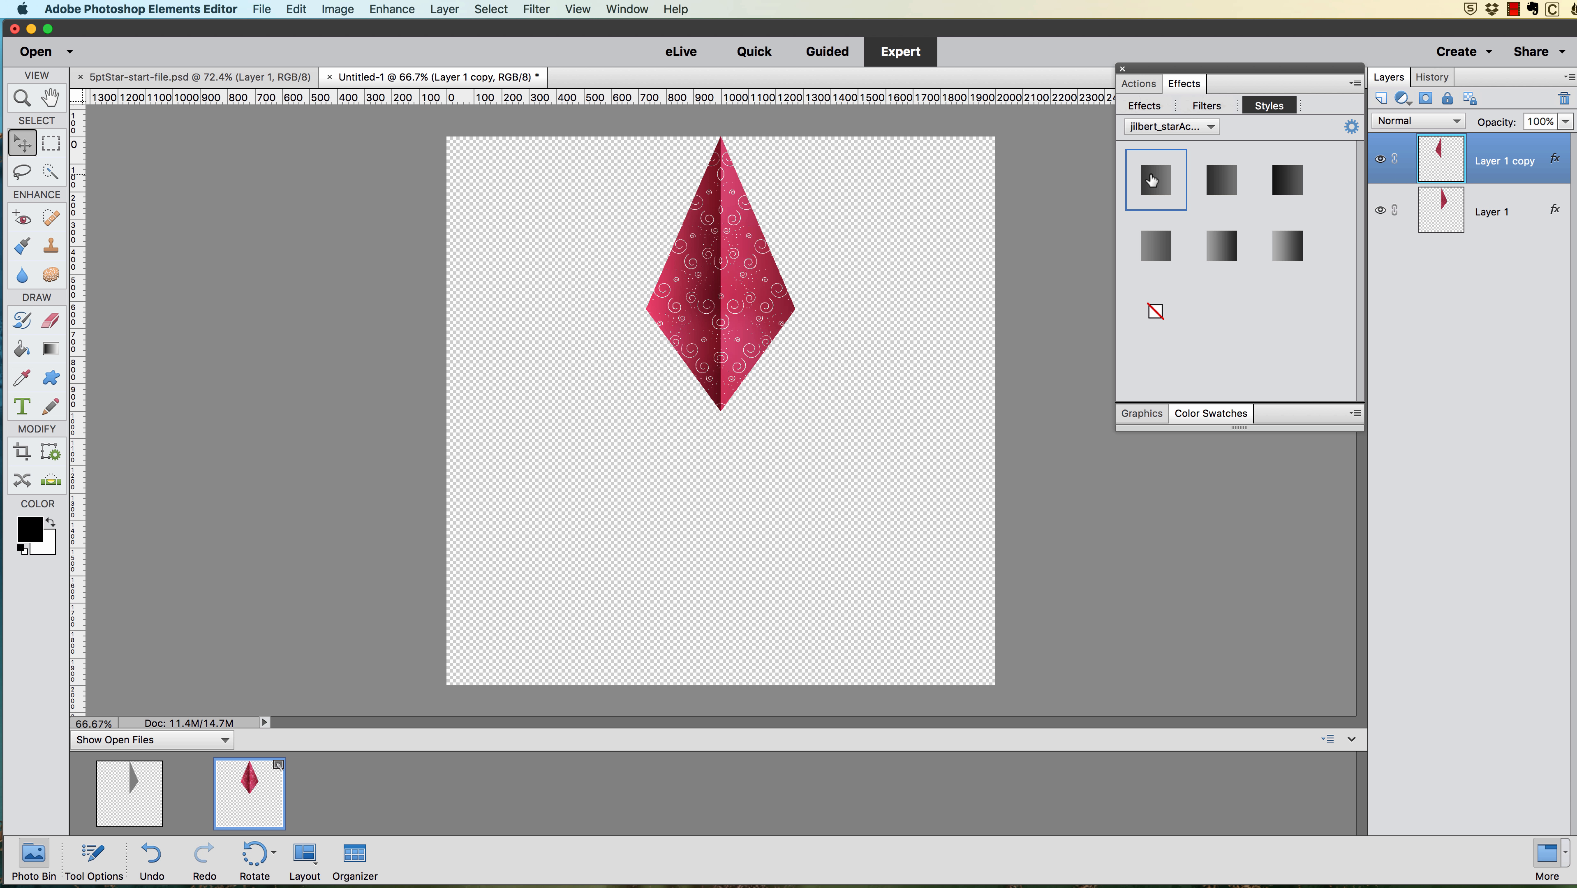
pyautogui.click(1232, 169)
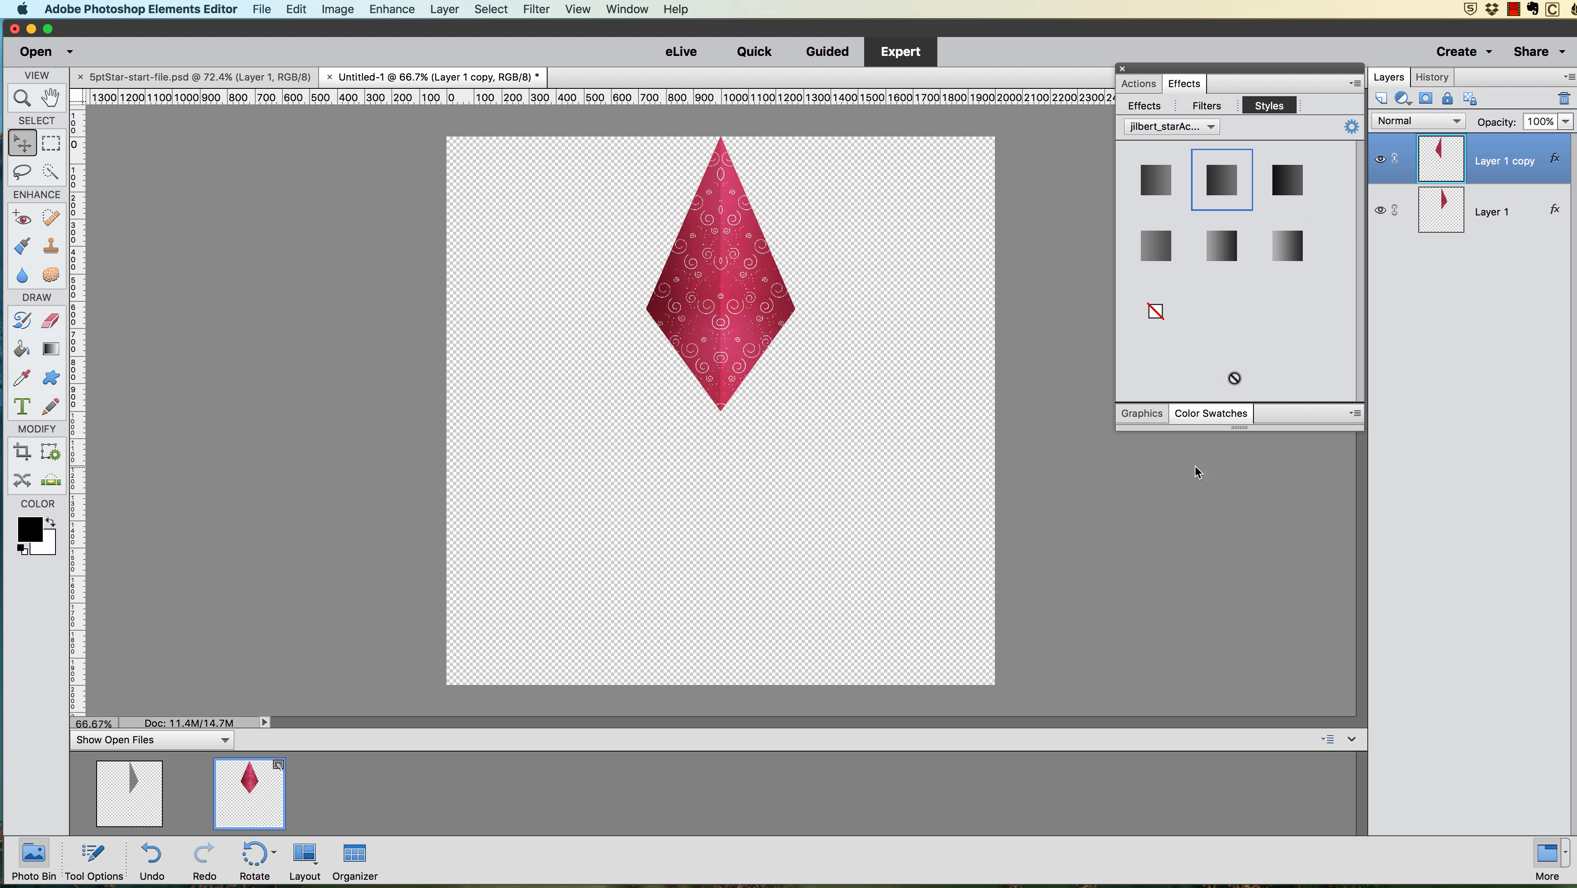
# Resume the 5pt star action from Select All Layers to assemble the star, and stop it before the Save command.
pyautogui.click(1139, 83)
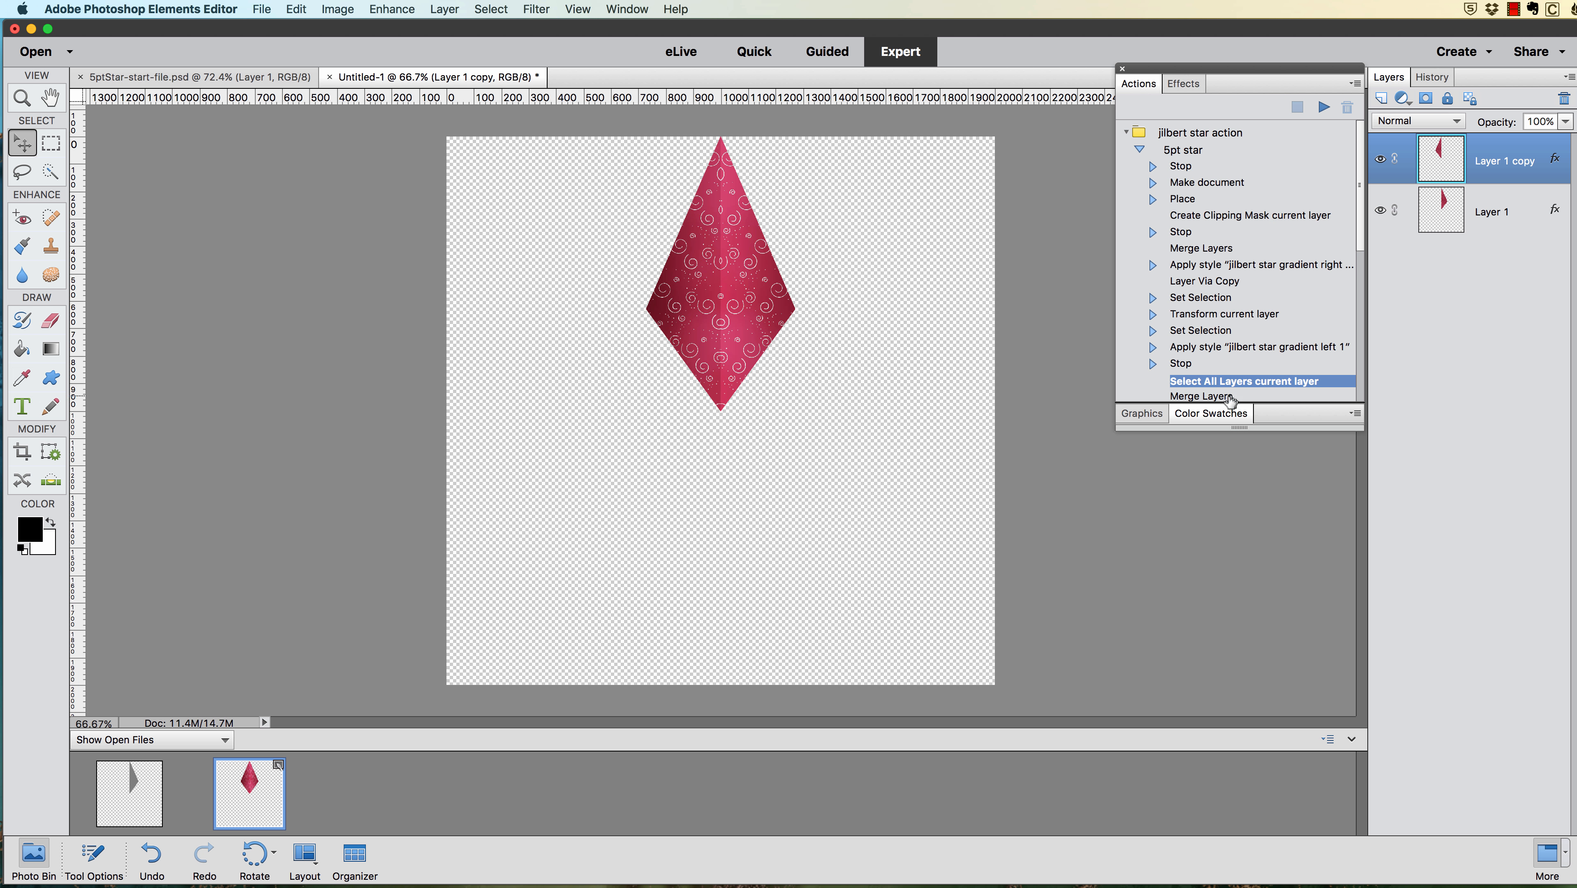
pyautogui.click(1323, 108)
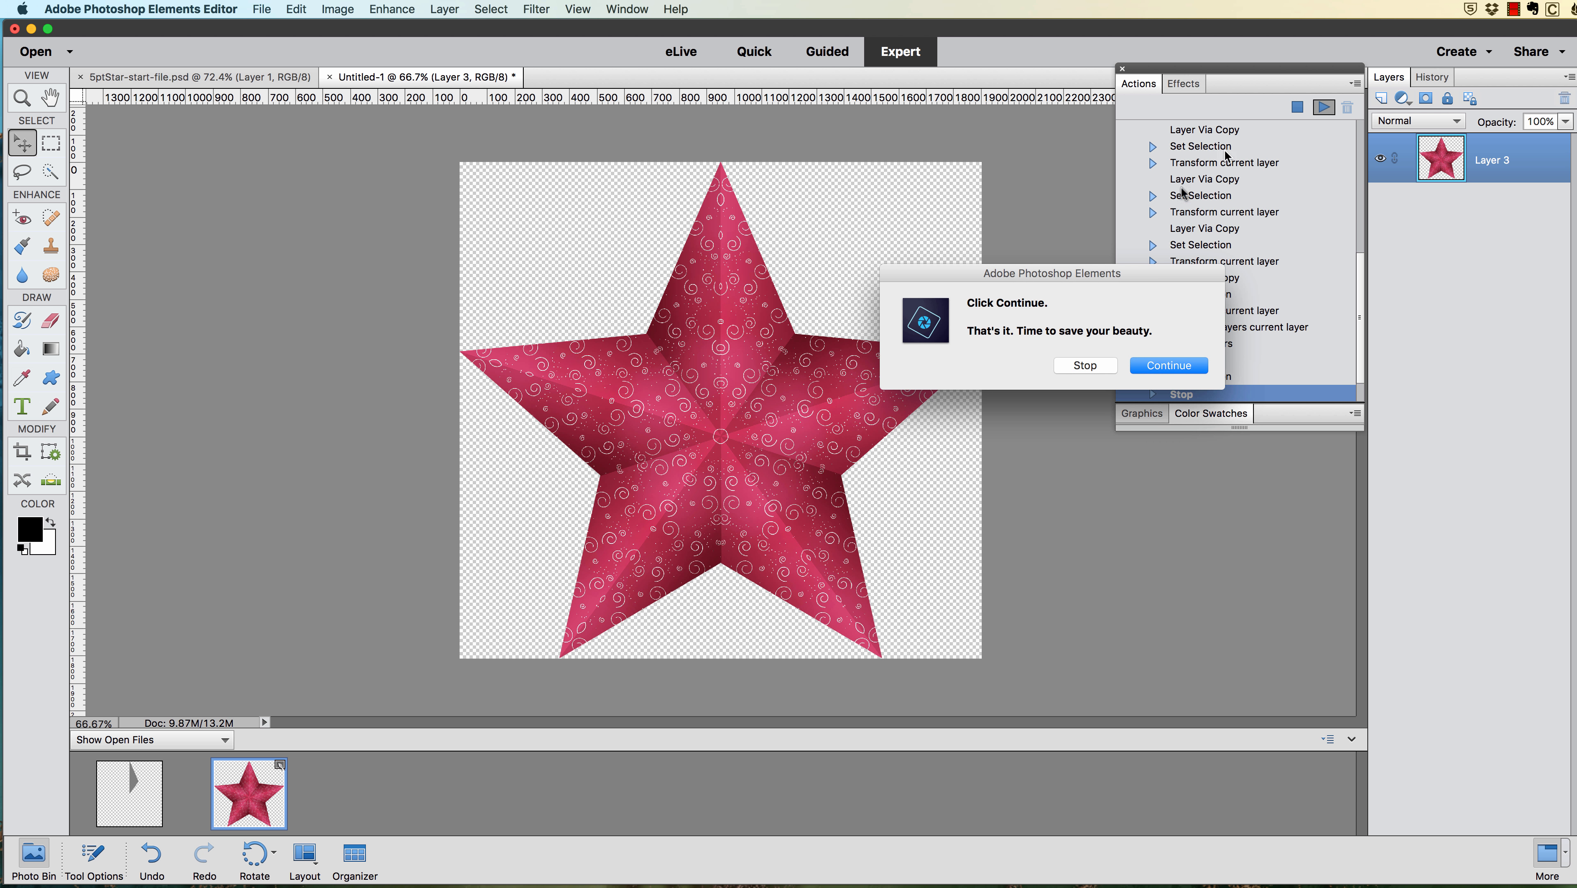
pyautogui.click(1084, 367)
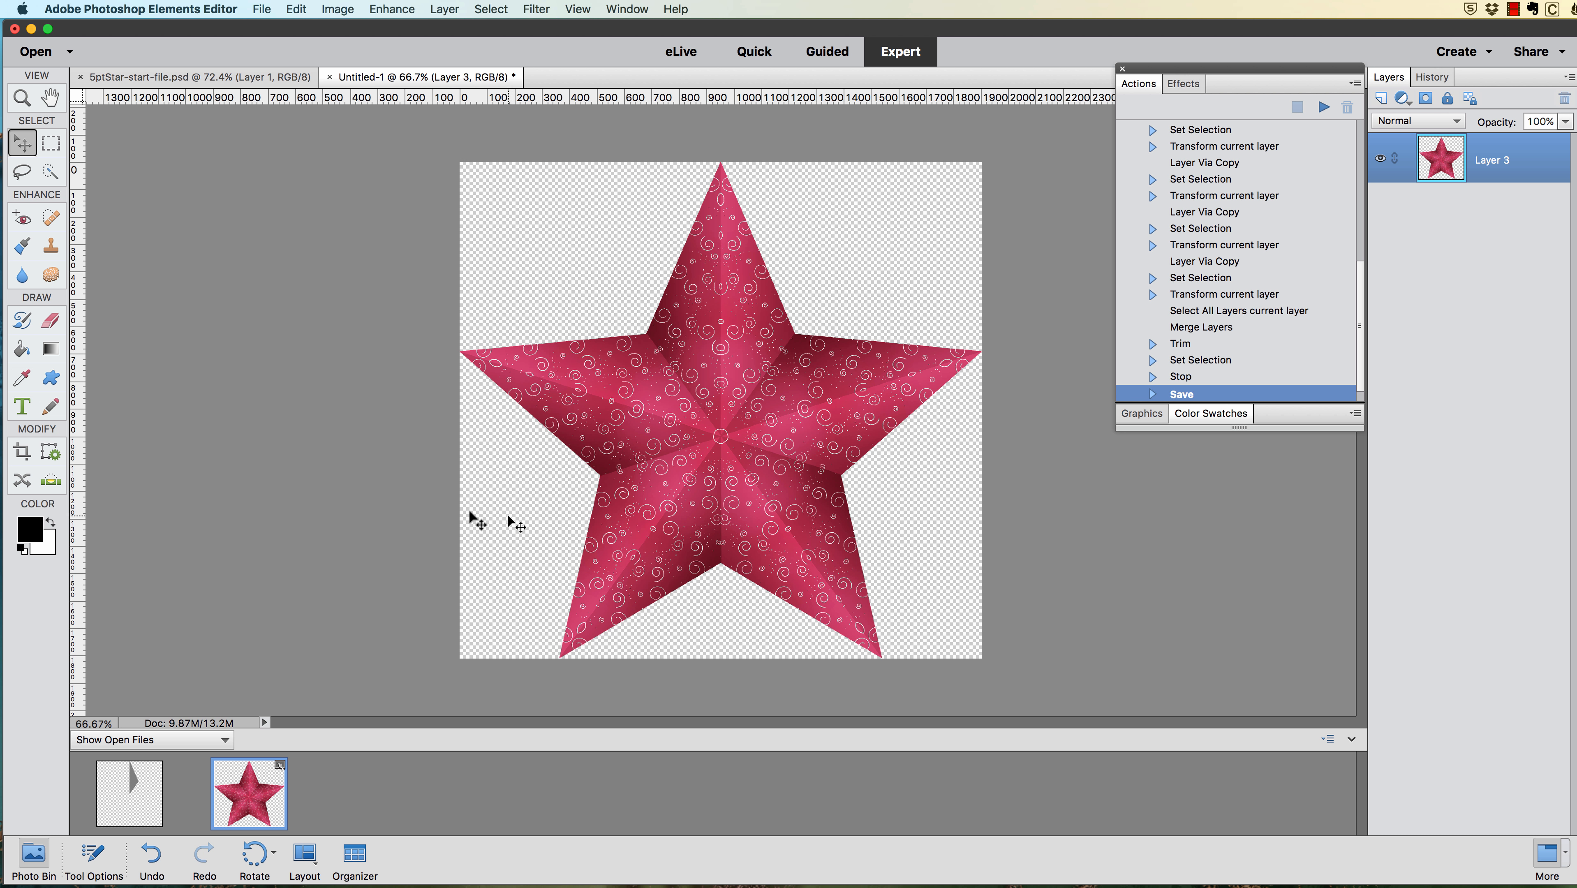
# Switch to 5ptStar-start-file.psd and play the 5pt star action from its Make document command.
pyautogui.click(195, 79)
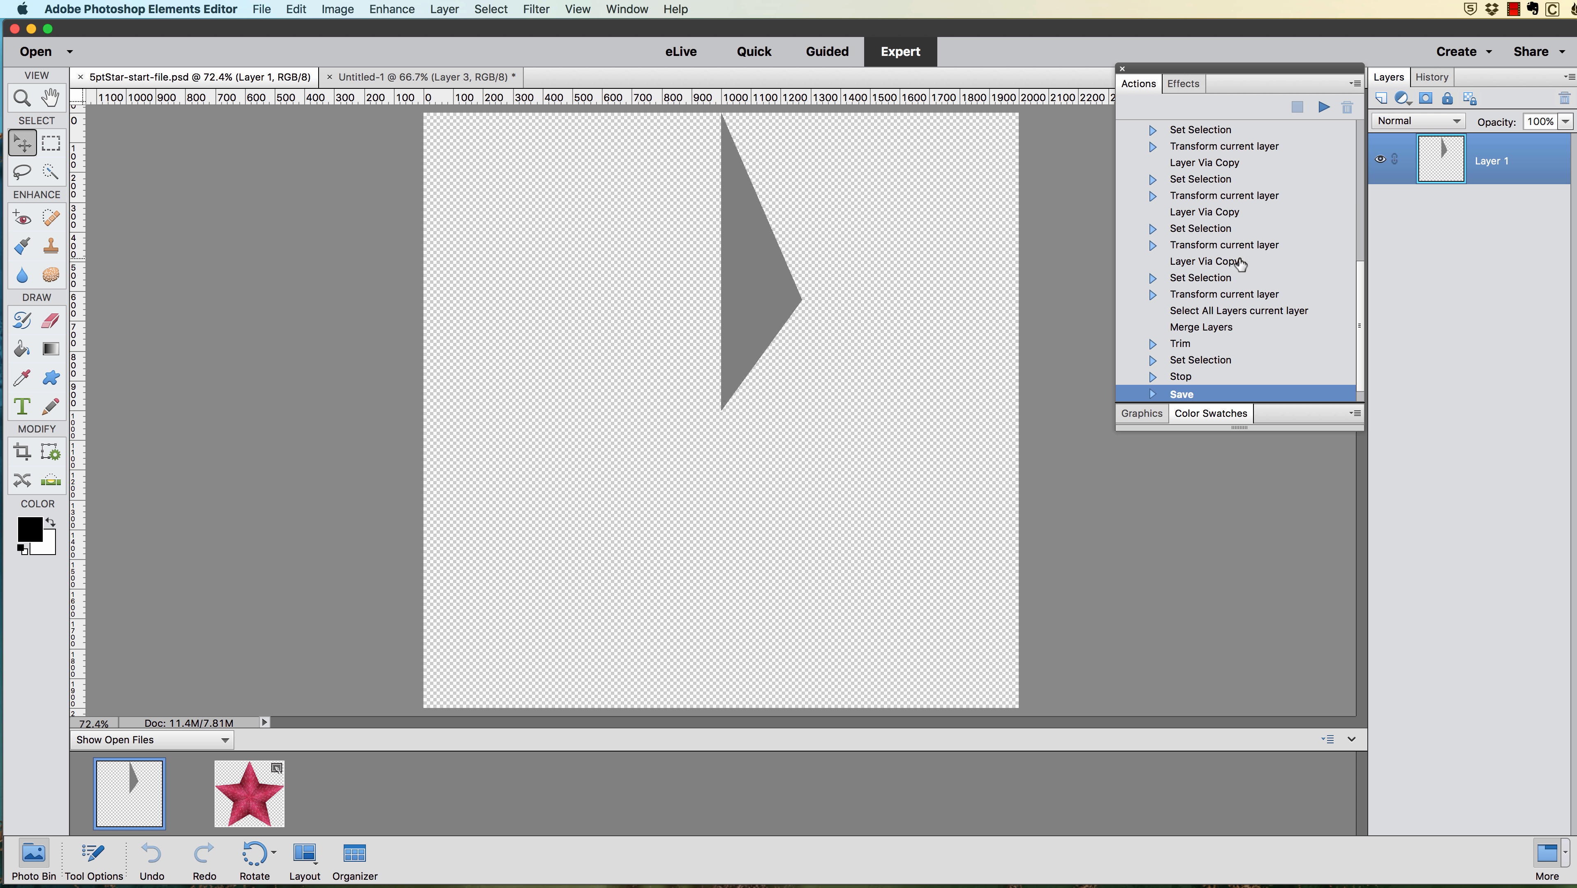
pyautogui.scroll(10, 1237, 199)
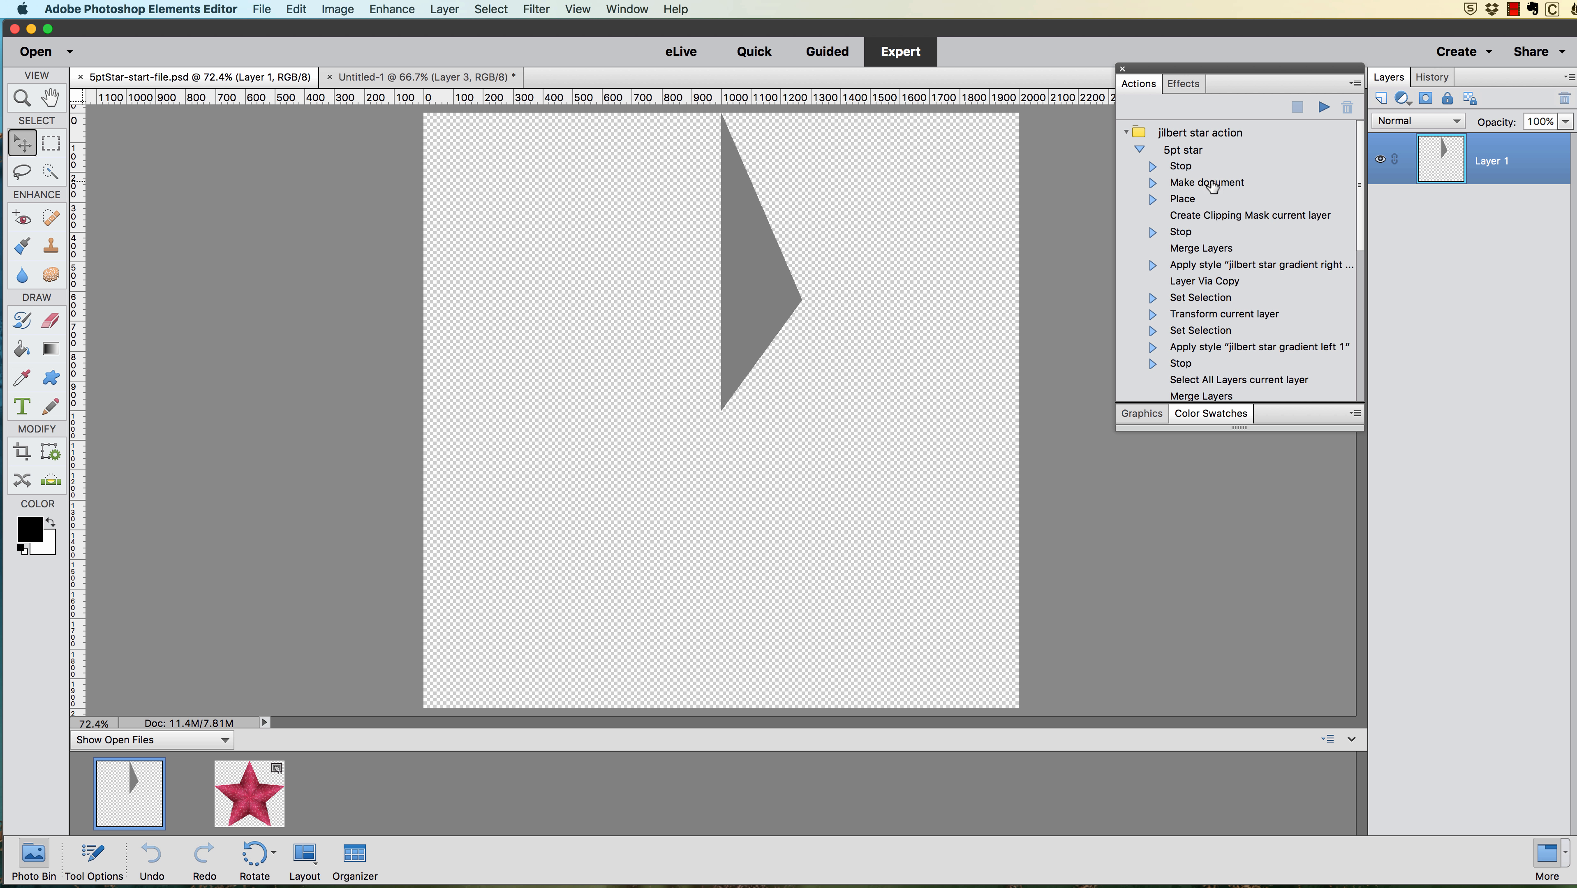
pyautogui.click(1204, 184)
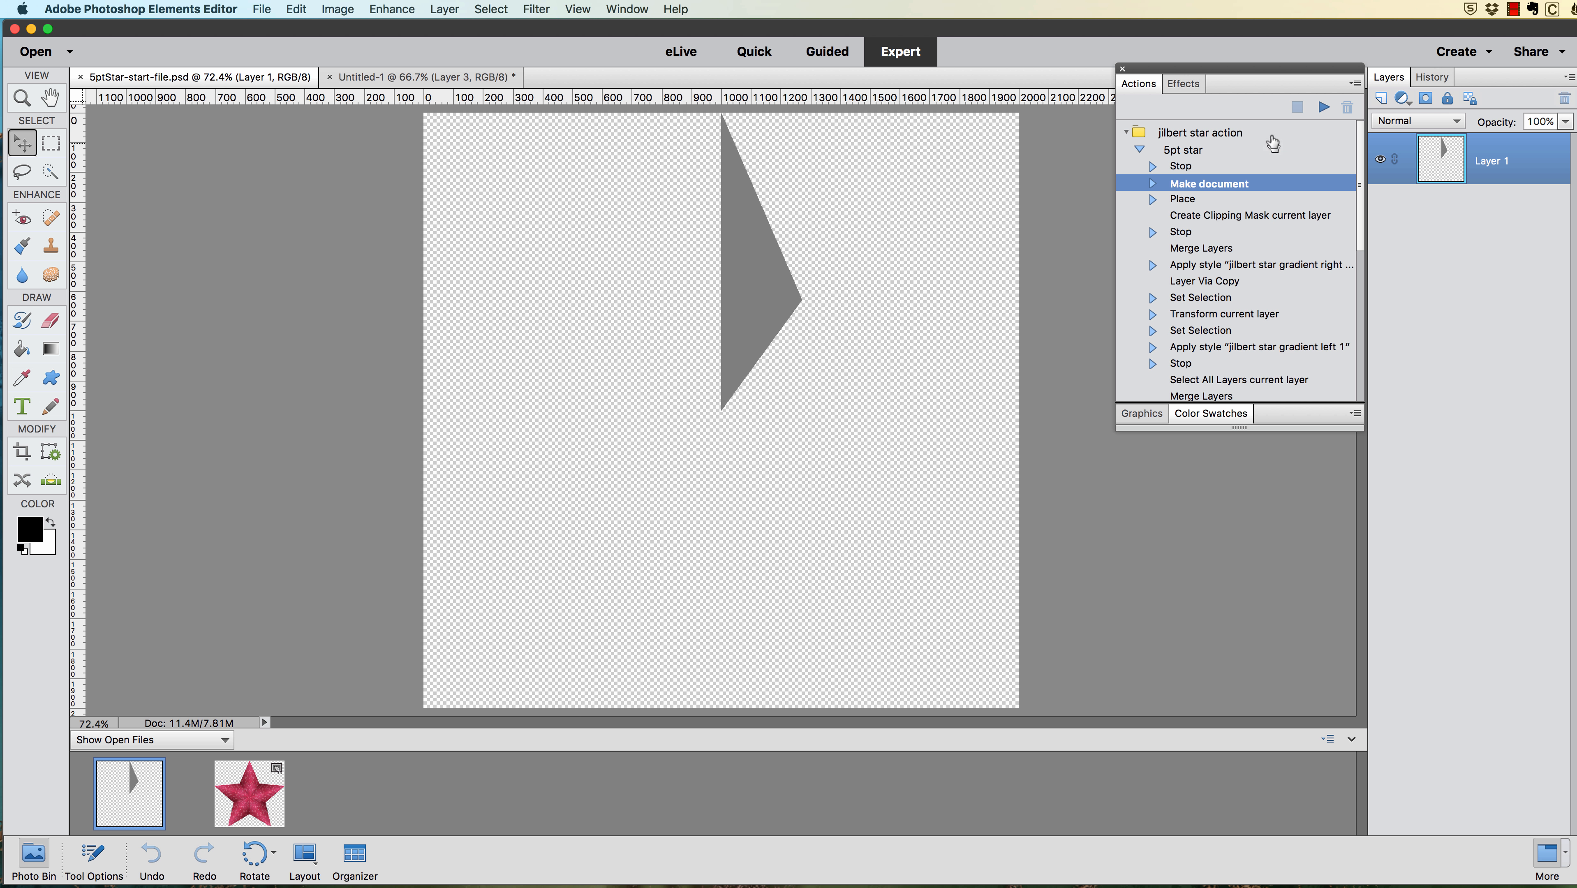
pyautogui.click(1324, 108)
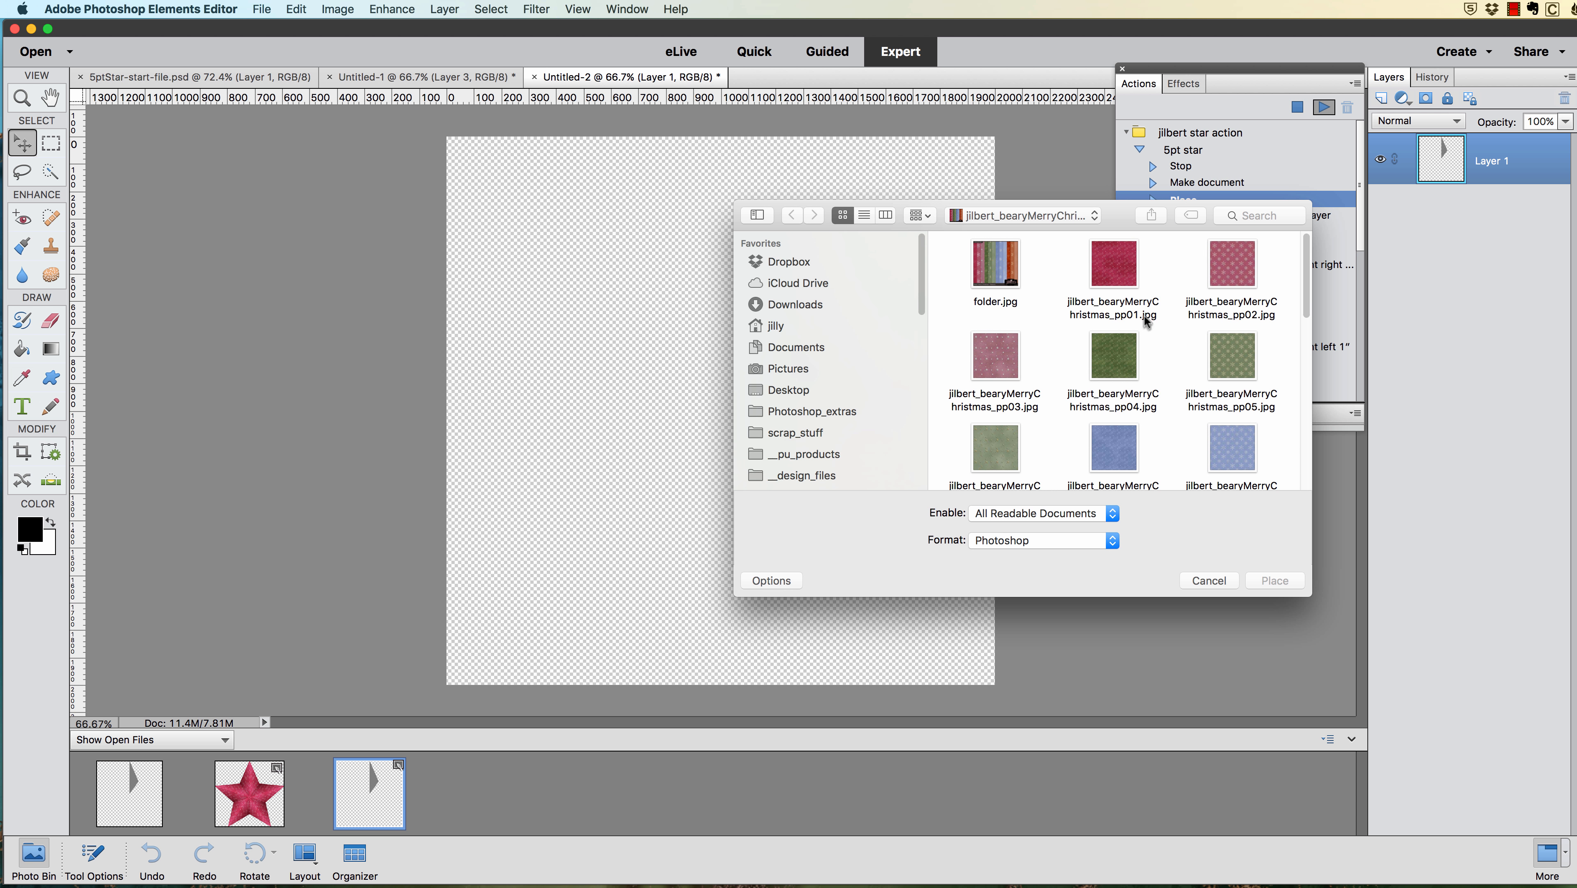
# Place jilbert_bearyMerryChristmas_pp01.jpg, confirm its placement, and stop the action for adjusting the paper.
pyautogui.click(1129, 280)
pyautogui.click(1272, 581)
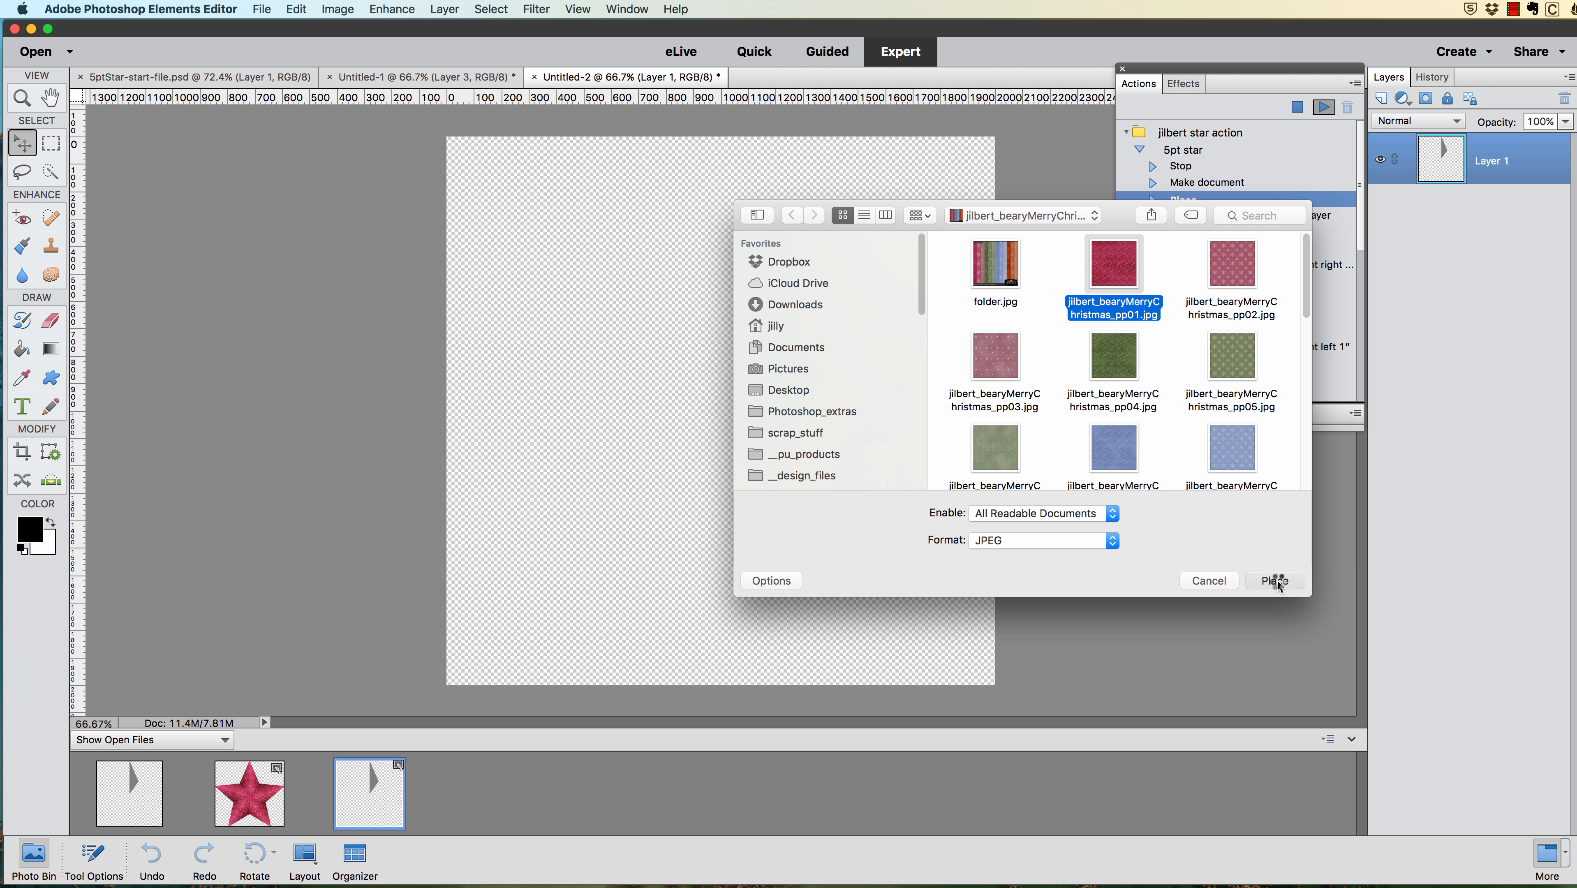
pyautogui.press('Return')
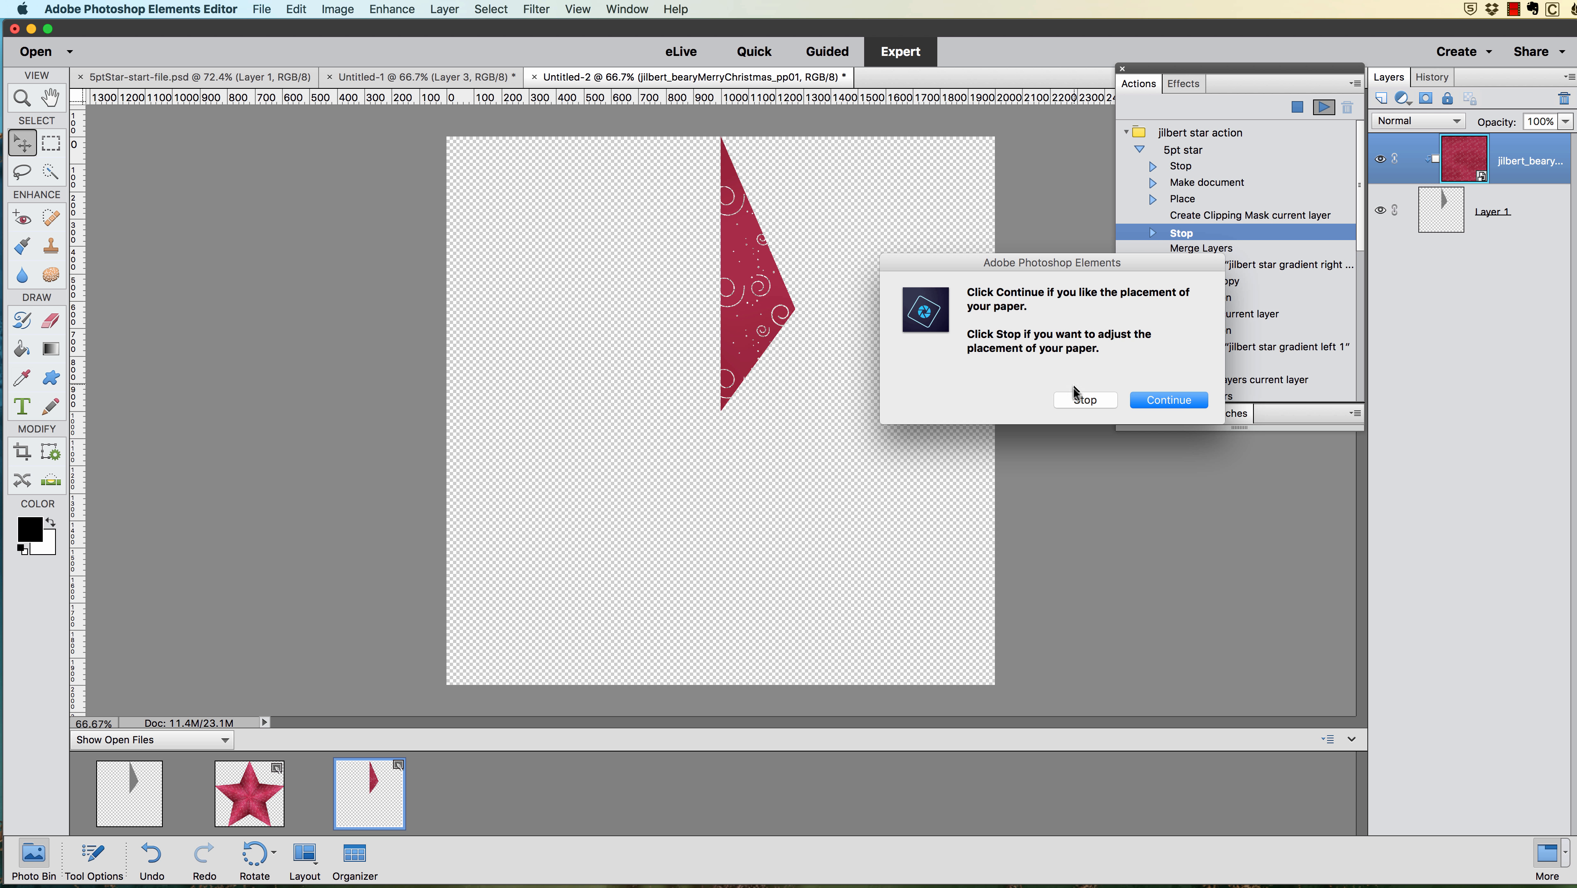
pyautogui.click(1082, 398)
# Transform the clipped paper: scale it to 35.25% with constrained proportions and move it to cover the triangle.
pyautogui.press('super+t')
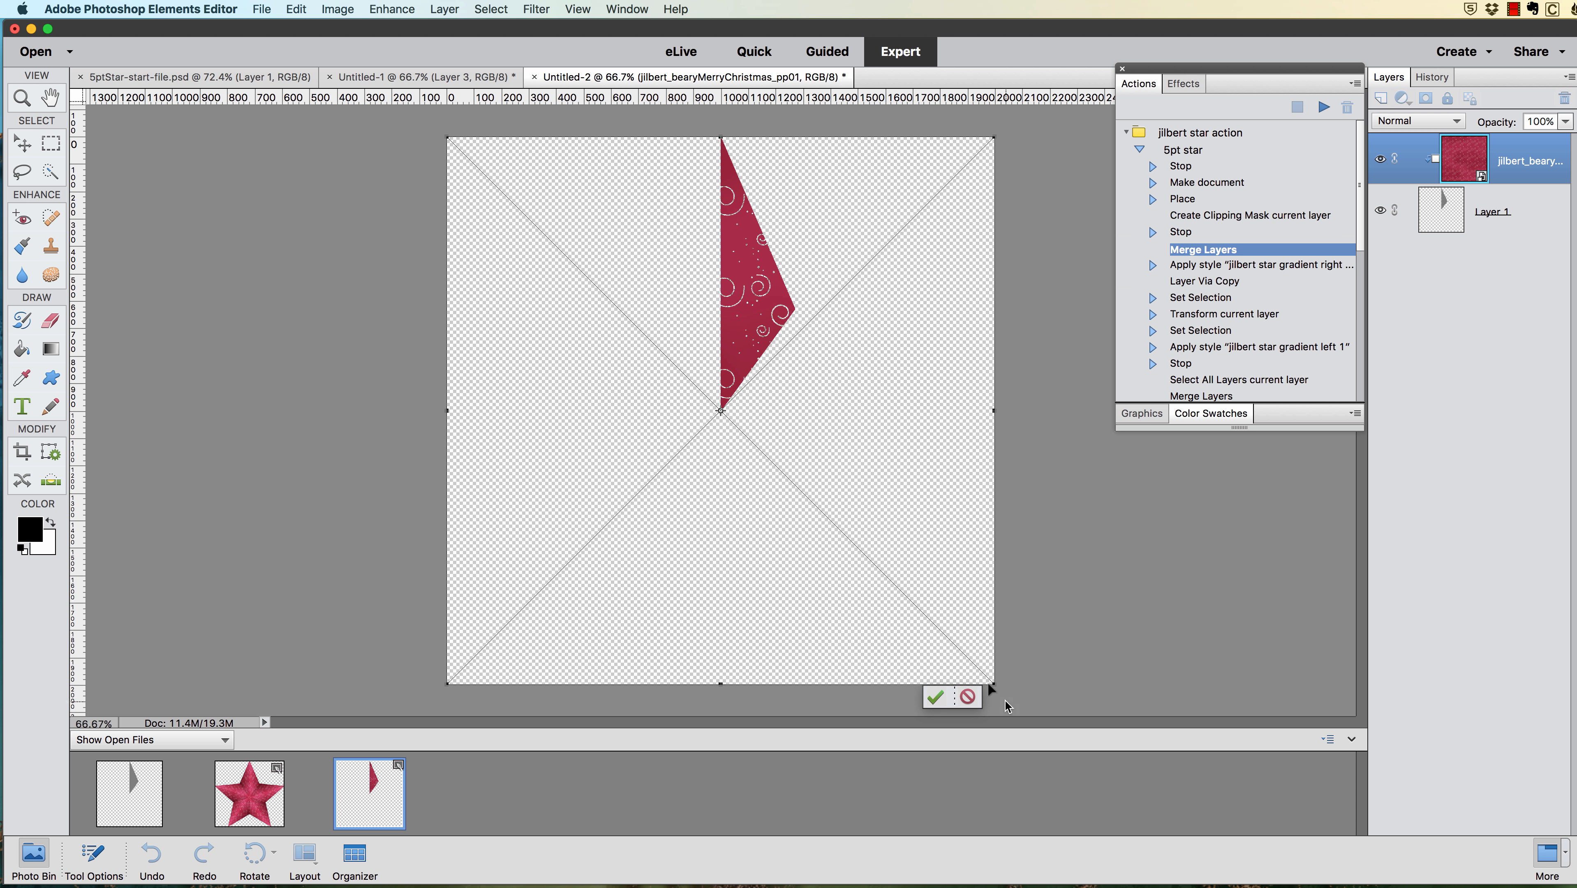
pyautogui.moveTo(992, 684); pyautogui.dragTo(841, 540)
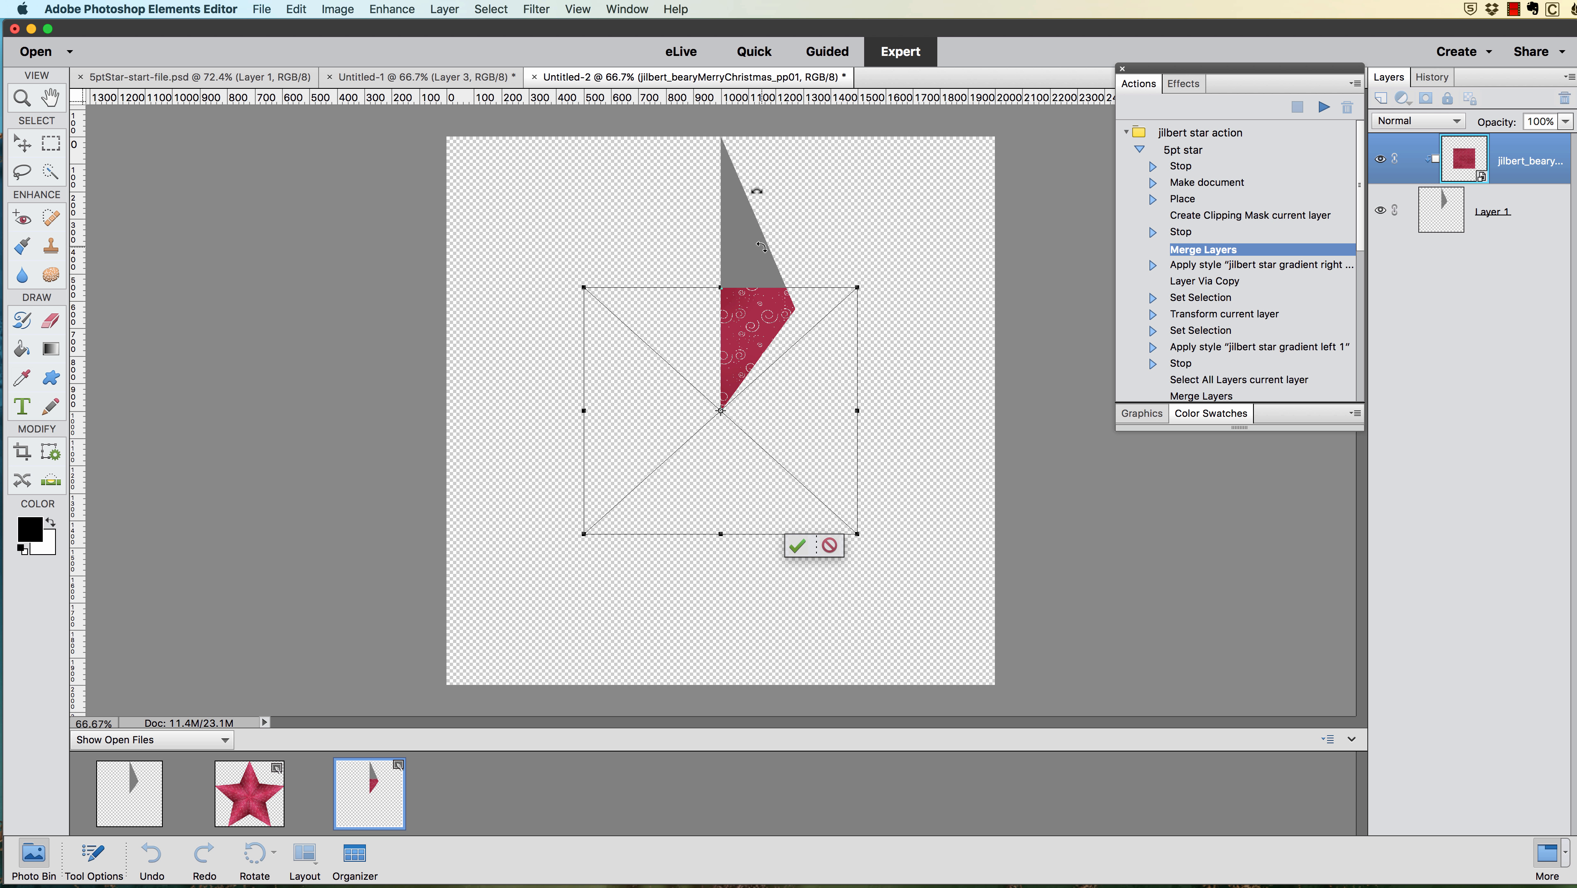
pyautogui.moveTo(769, 317); pyautogui.dragTo(778, 153)
pyautogui.moveTo(866, 369); pyautogui.dragTo(895, 485)
pyautogui.click(92, 857)
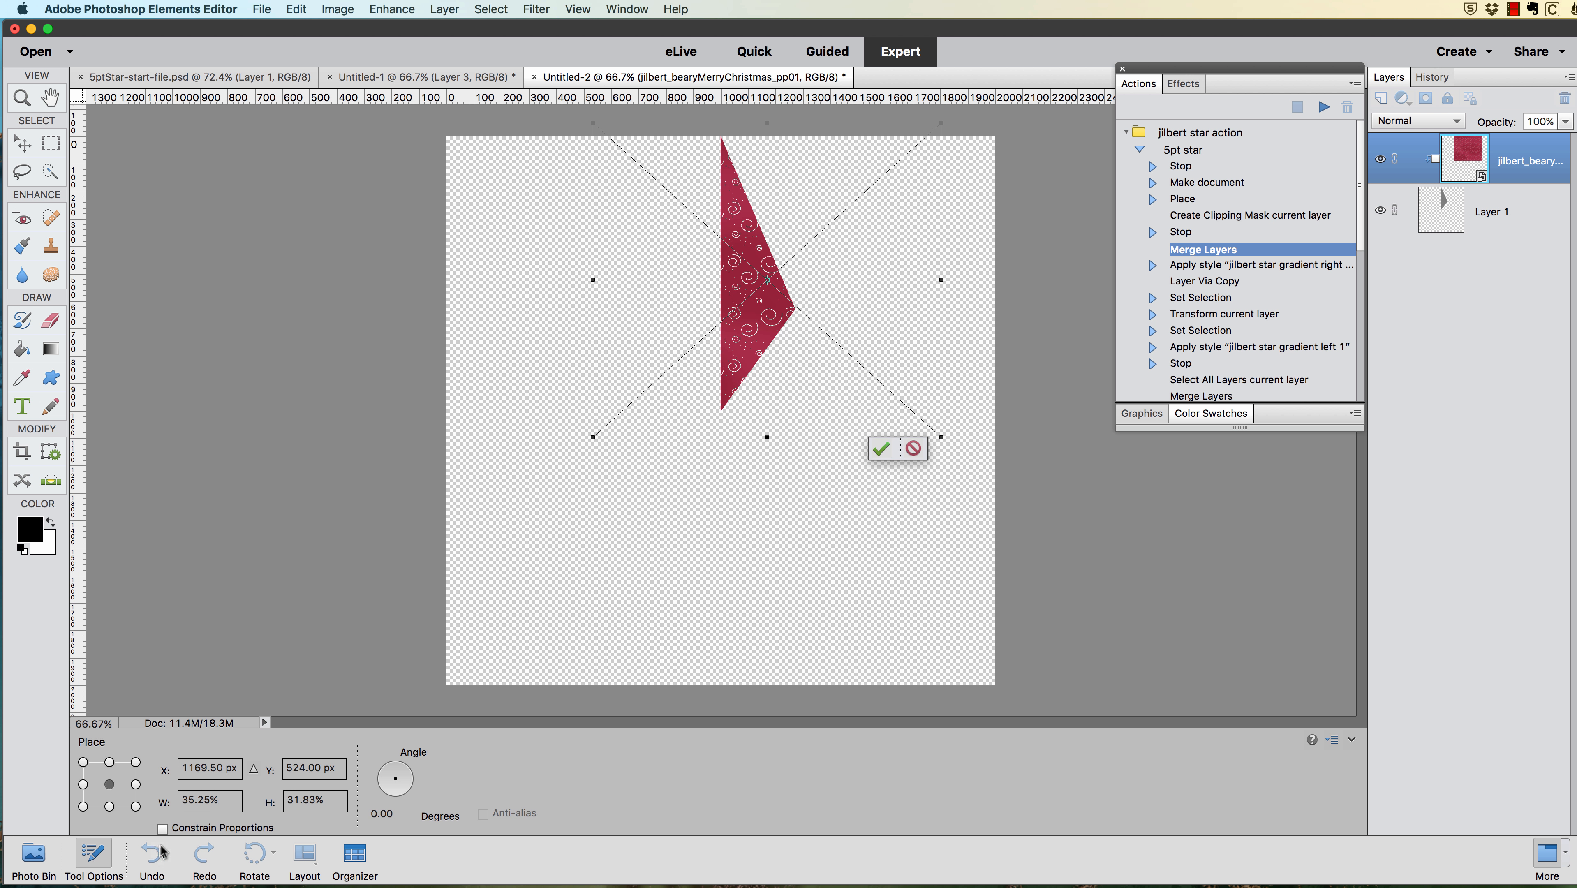
pyautogui.click(163, 829)
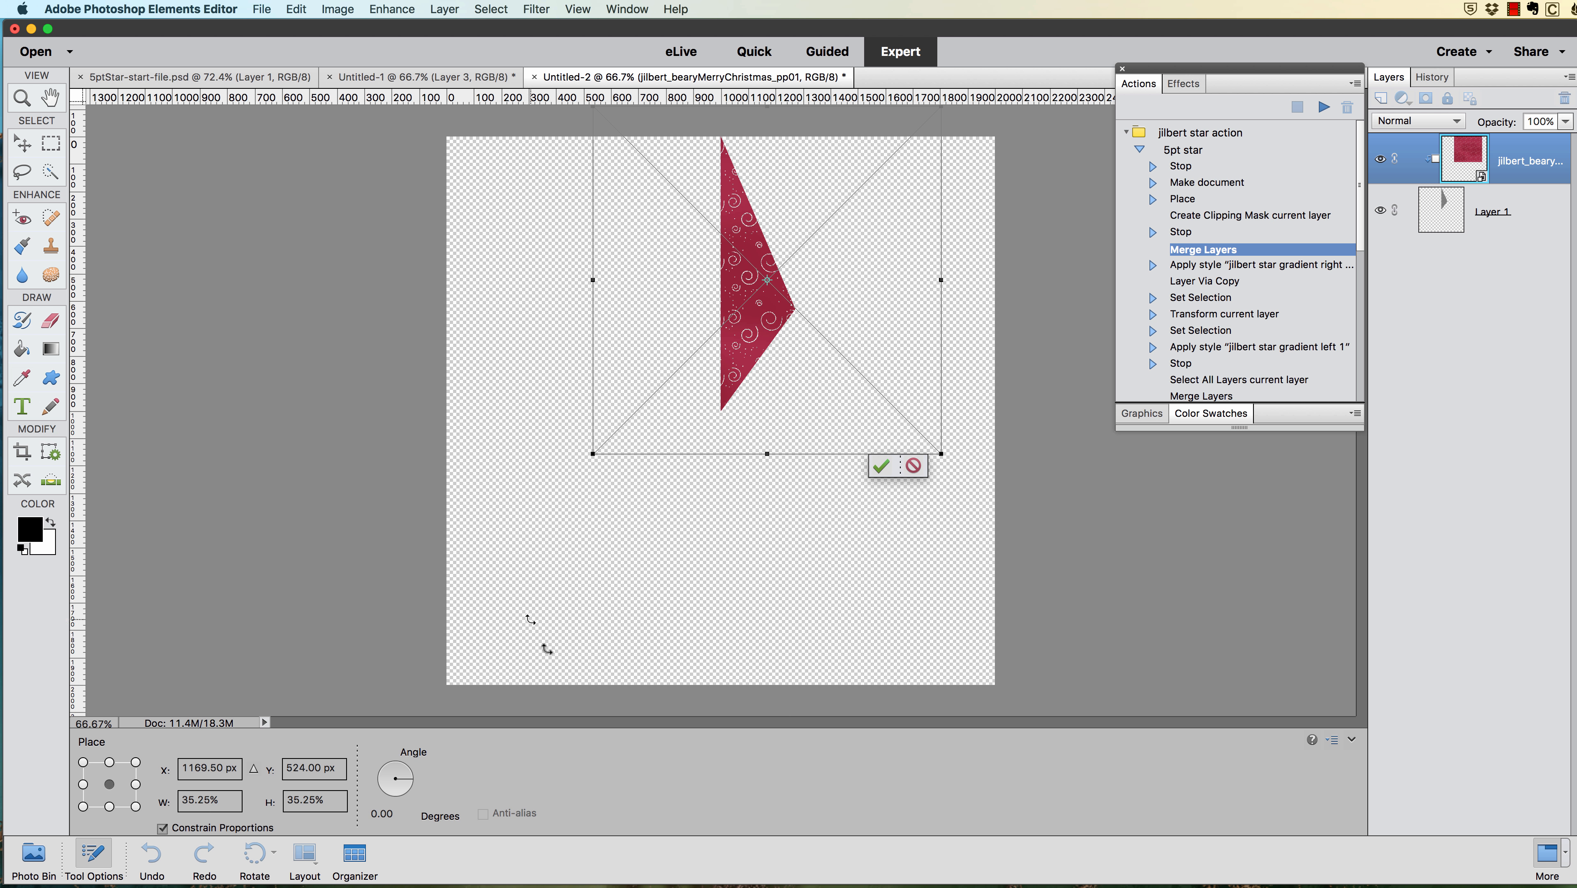
# Fine-tune the paper's position to about X 1130 px, Y 553 px and commit the transformation.
pyautogui.moveTo(831, 309); pyautogui.dragTo(821, 316)
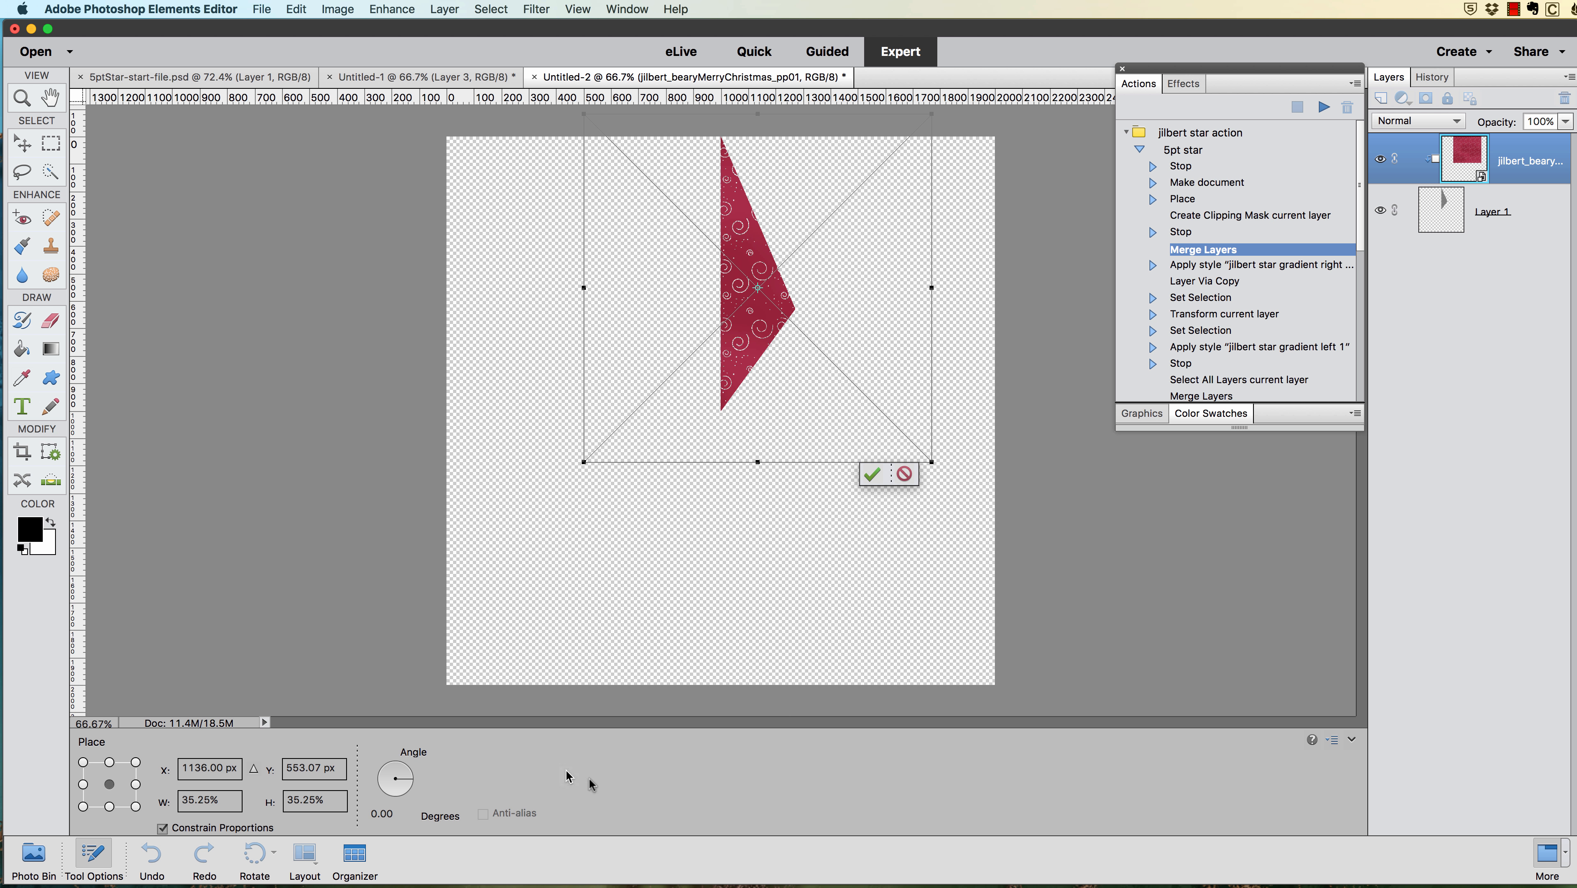
pyautogui.press('Left')
pyautogui.press('Left')
pyautogui.press('Left')
pyautogui.press('Left')
pyautogui.press('Left')
pyautogui.press('Left')
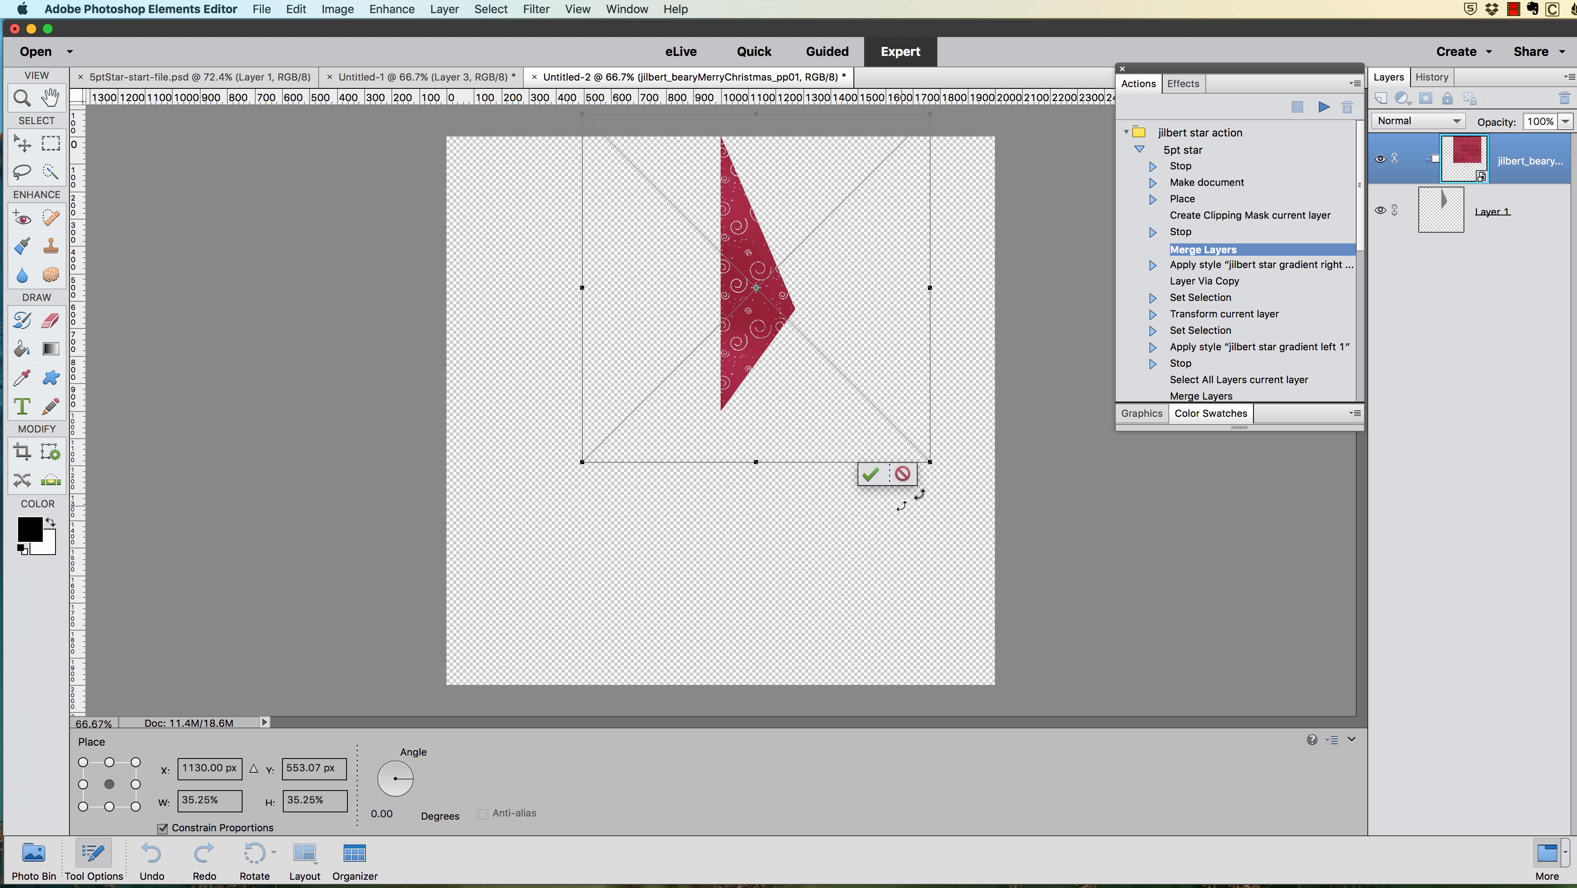
pyautogui.click(871, 475)
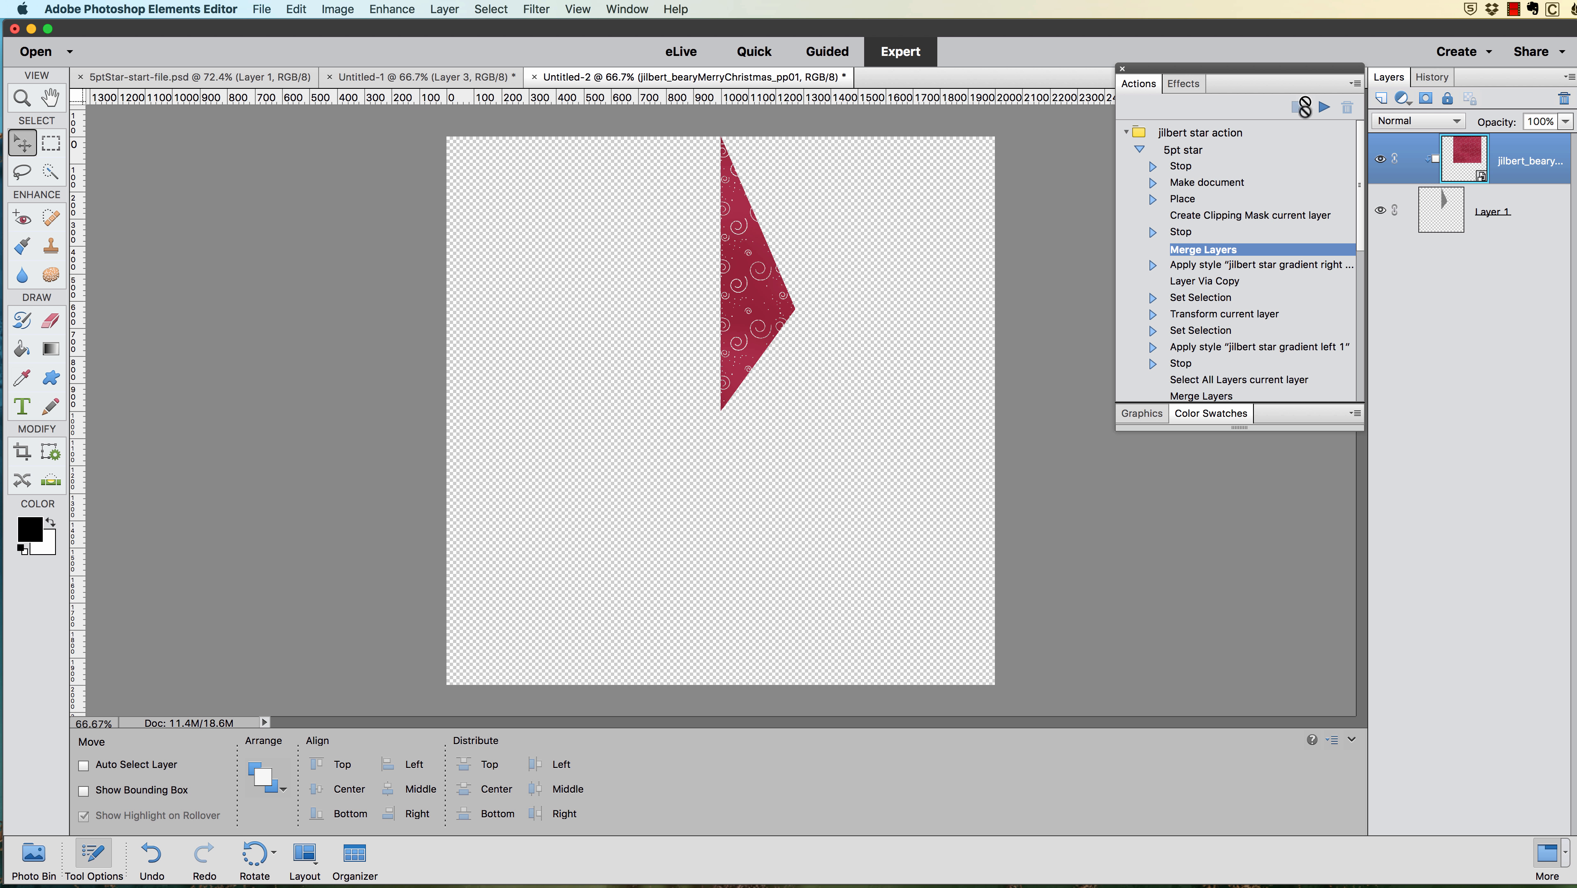
# Resume the action from Merge Layers, stop it at the shading prompt, and show the star gradient styles.
pyautogui.click(1324, 109)
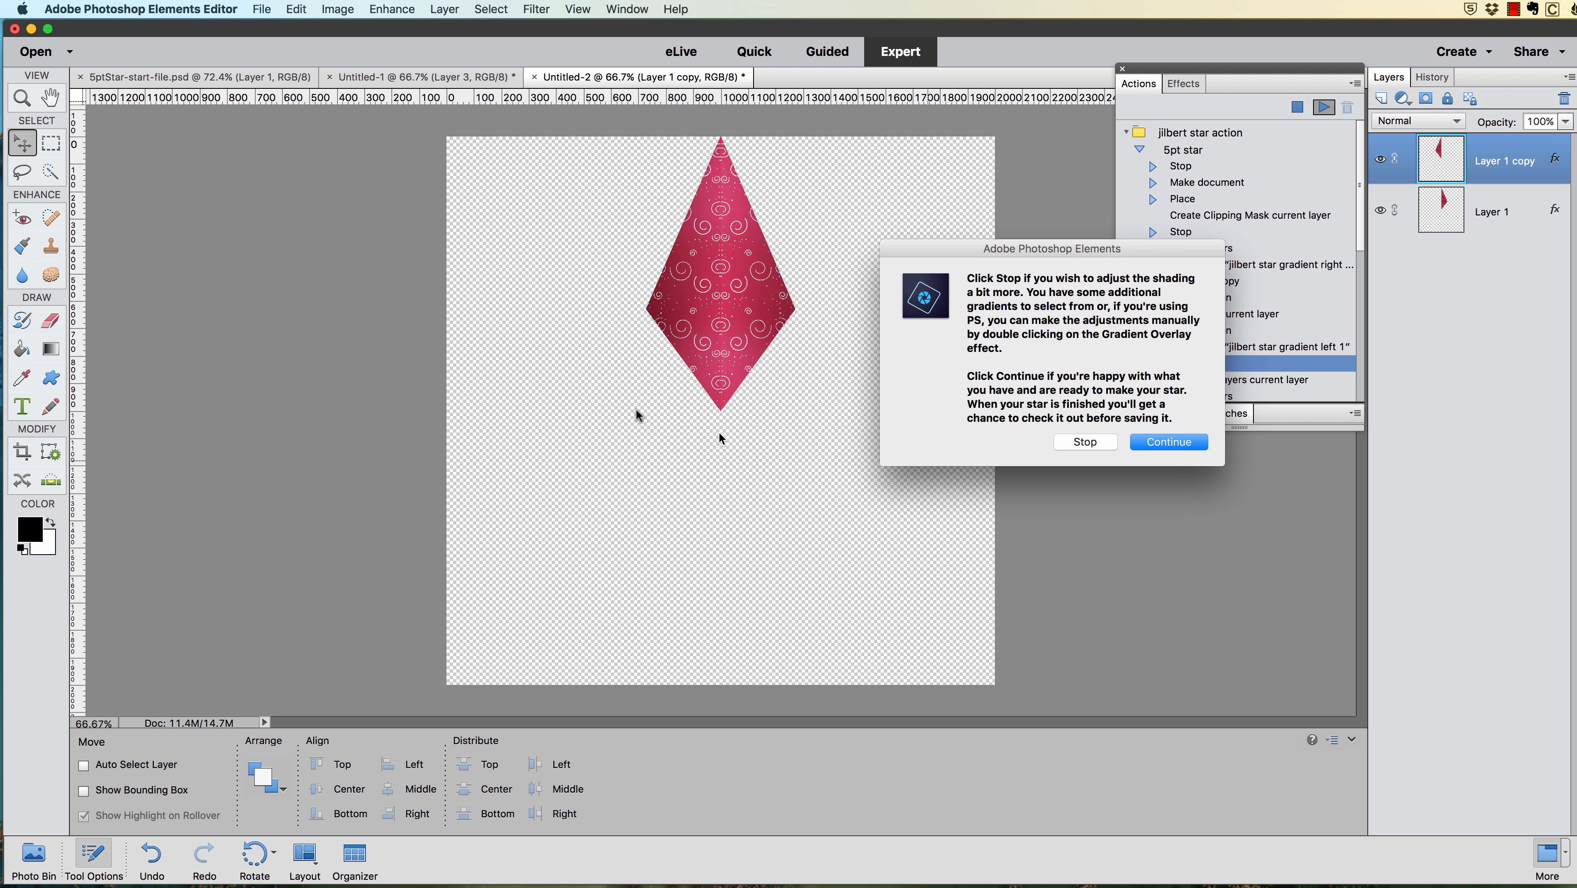
pyautogui.click(1086, 442)
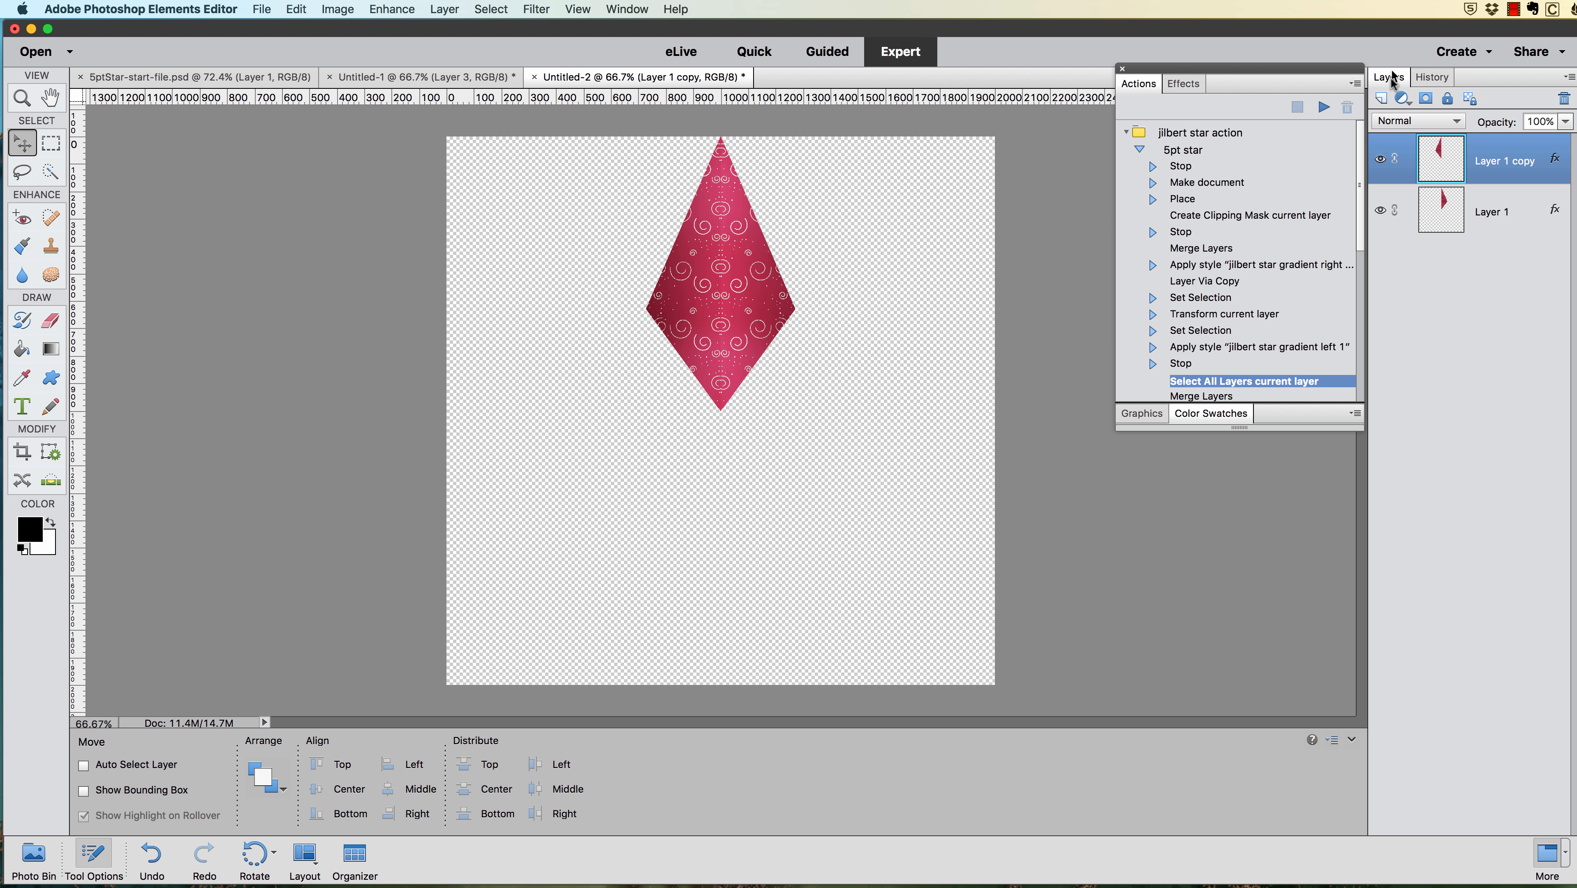
pyautogui.click(1182, 83)
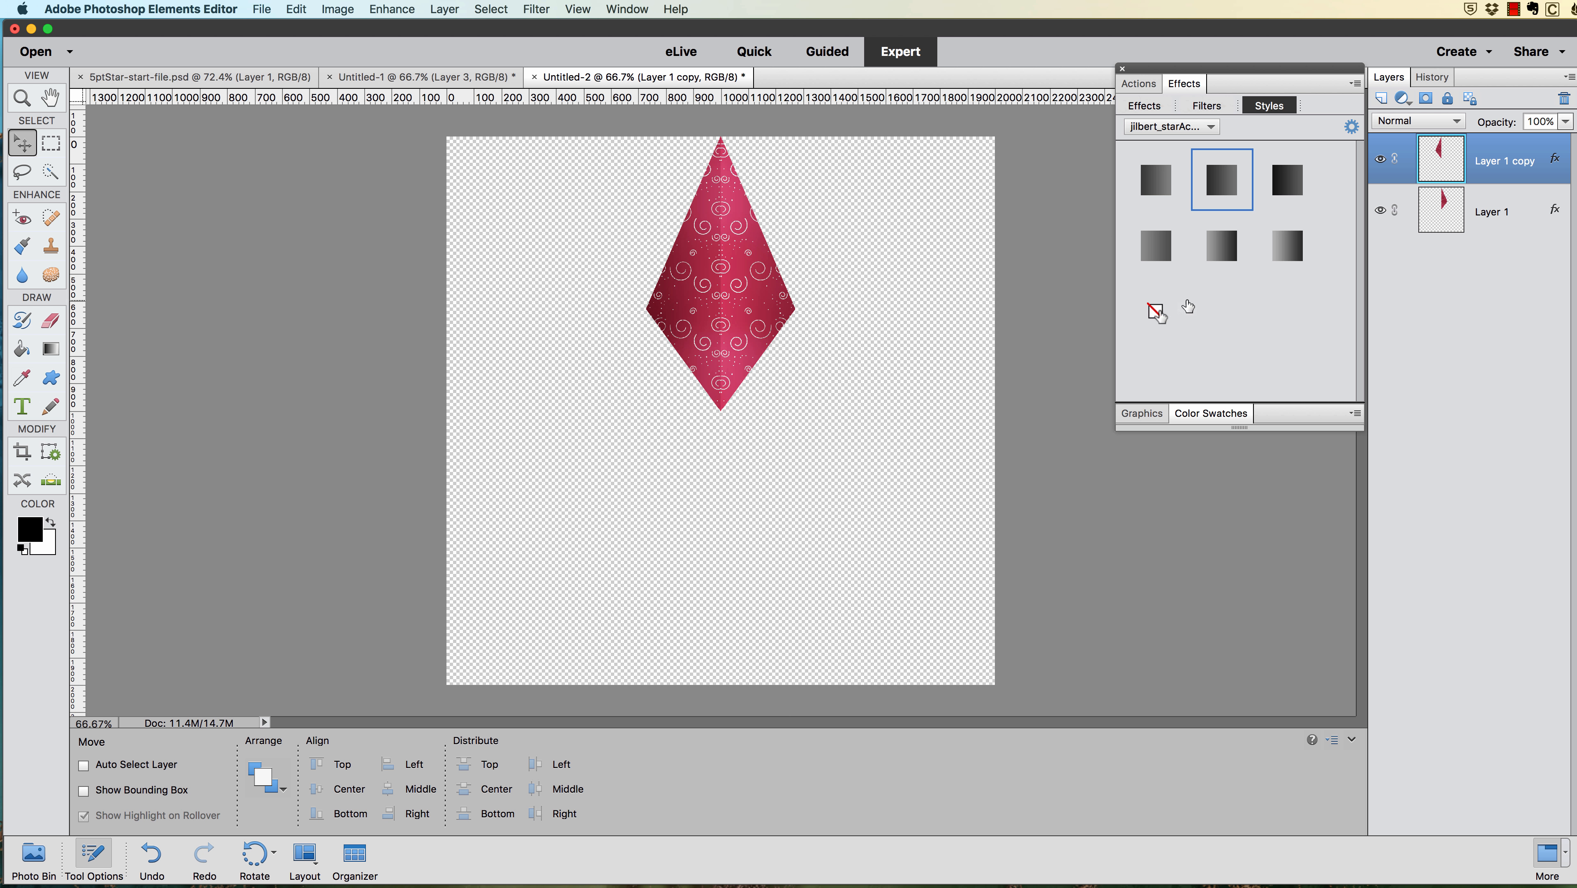
# Run the rest of the 5pt star action to assemble the second star, stopping it before the Save command.
pyautogui.click(1139, 84)
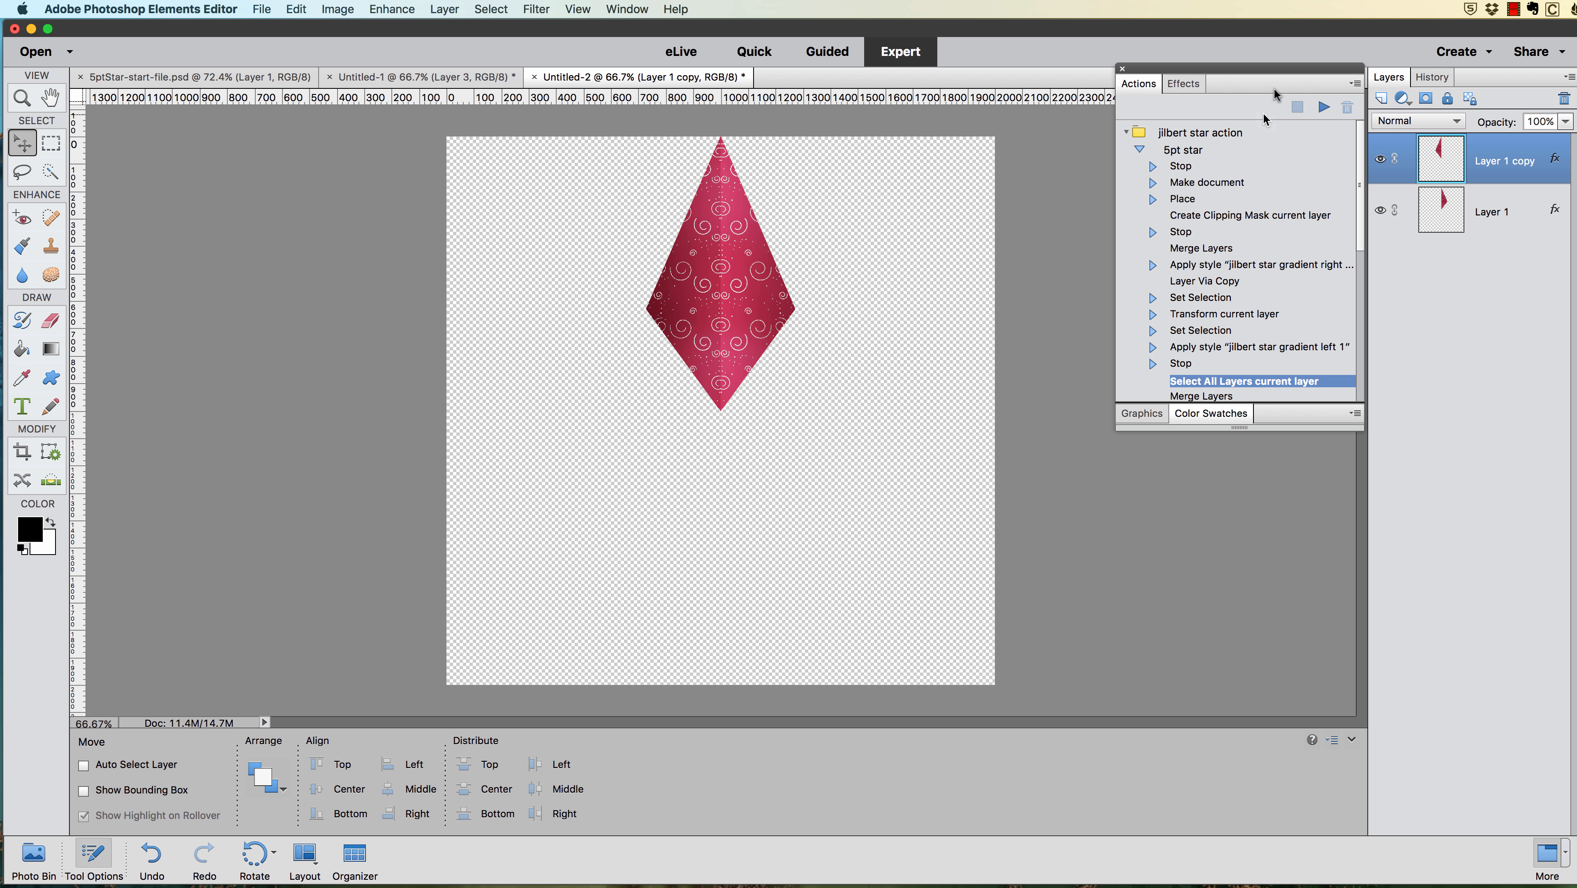
pyautogui.click(1322, 107)
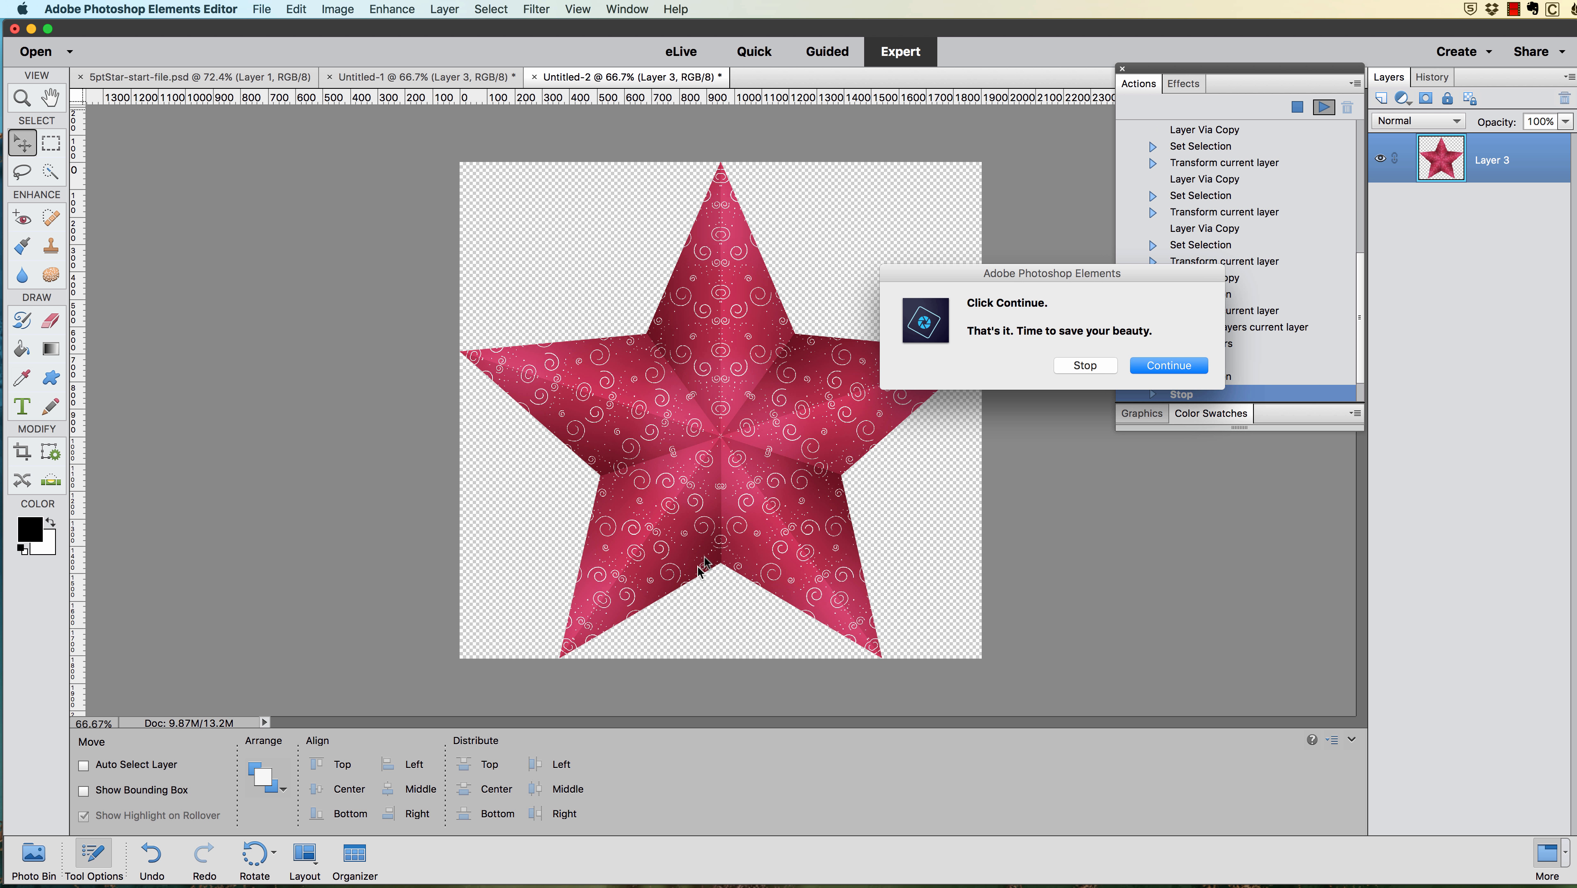
pyautogui.click(1085, 365)
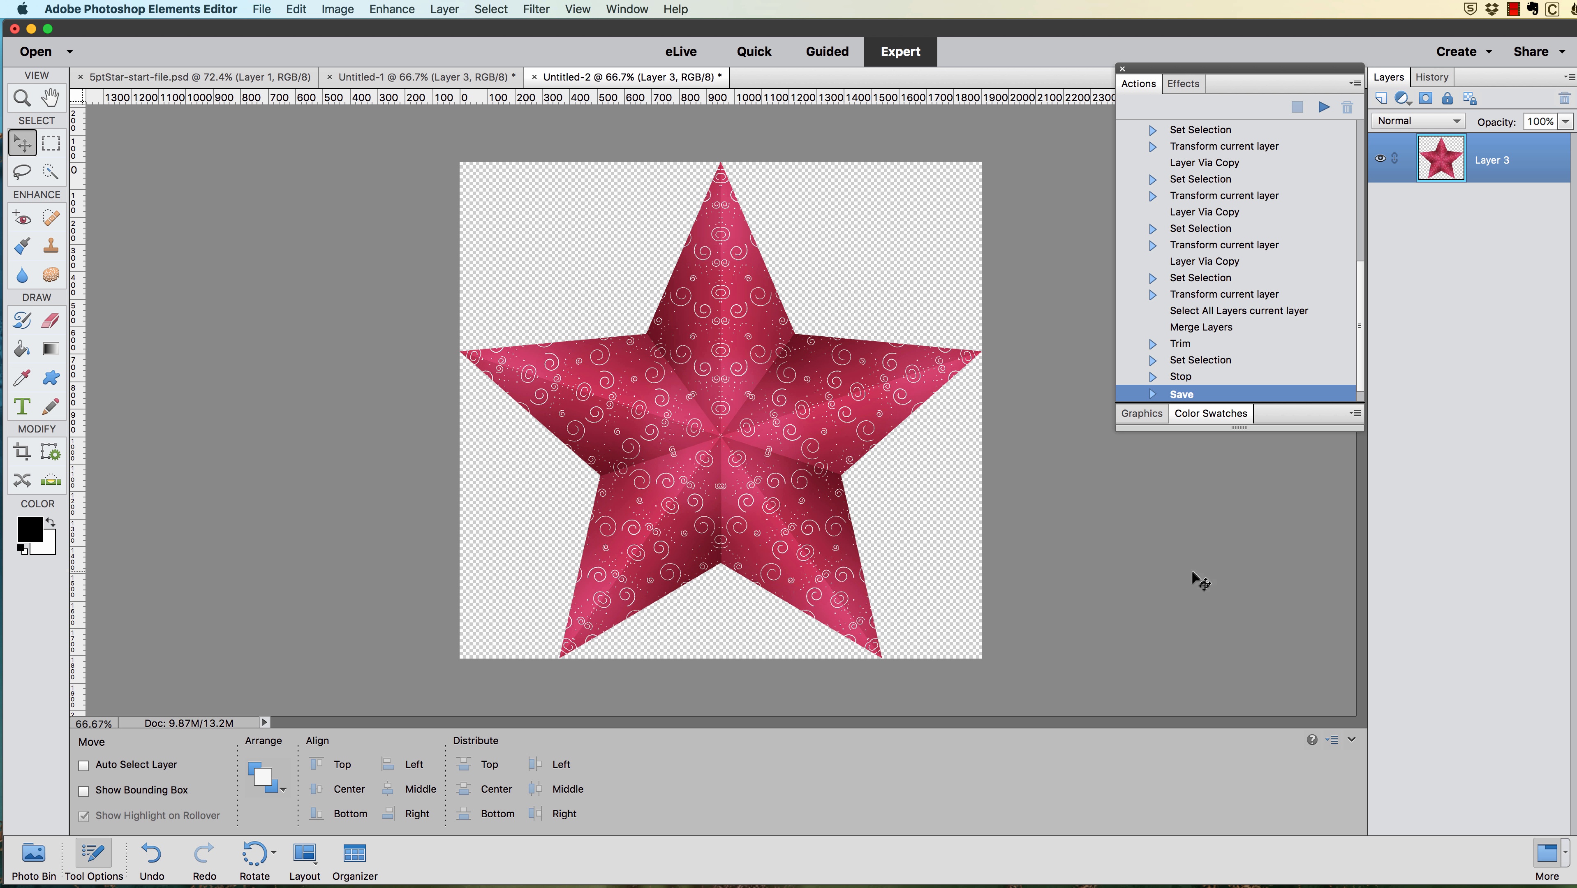
# Compare the stars in Untitled-1 and Untitled-2, and close both documents without saving.
pyautogui.click(370, 77)
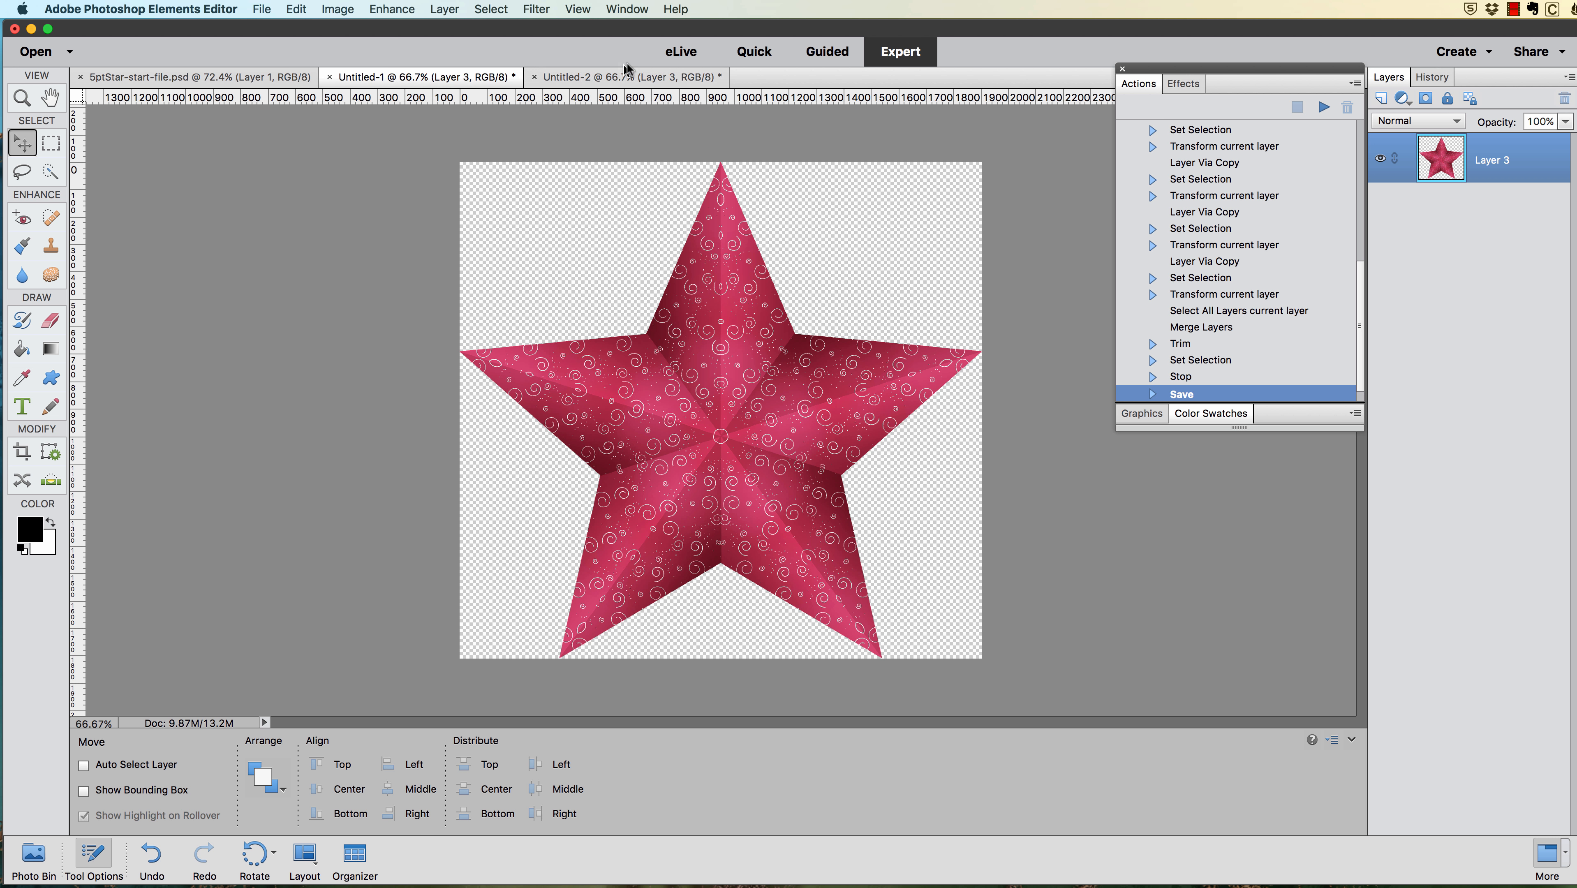
pyautogui.click(614, 80)
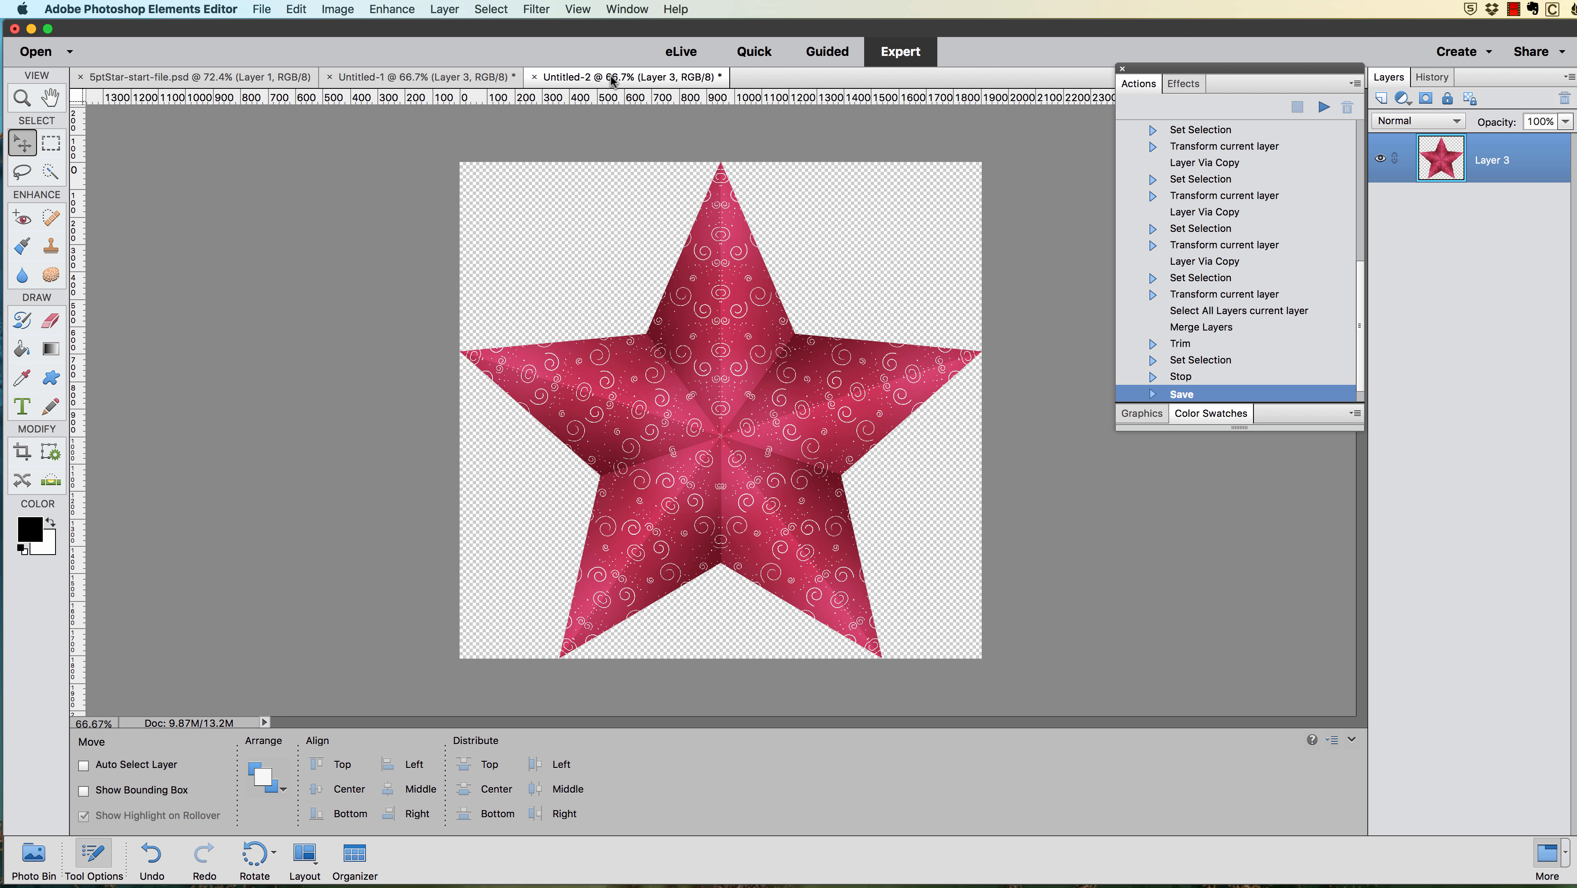
pyautogui.click(534, 77)
pyautogui.click(996, 365)
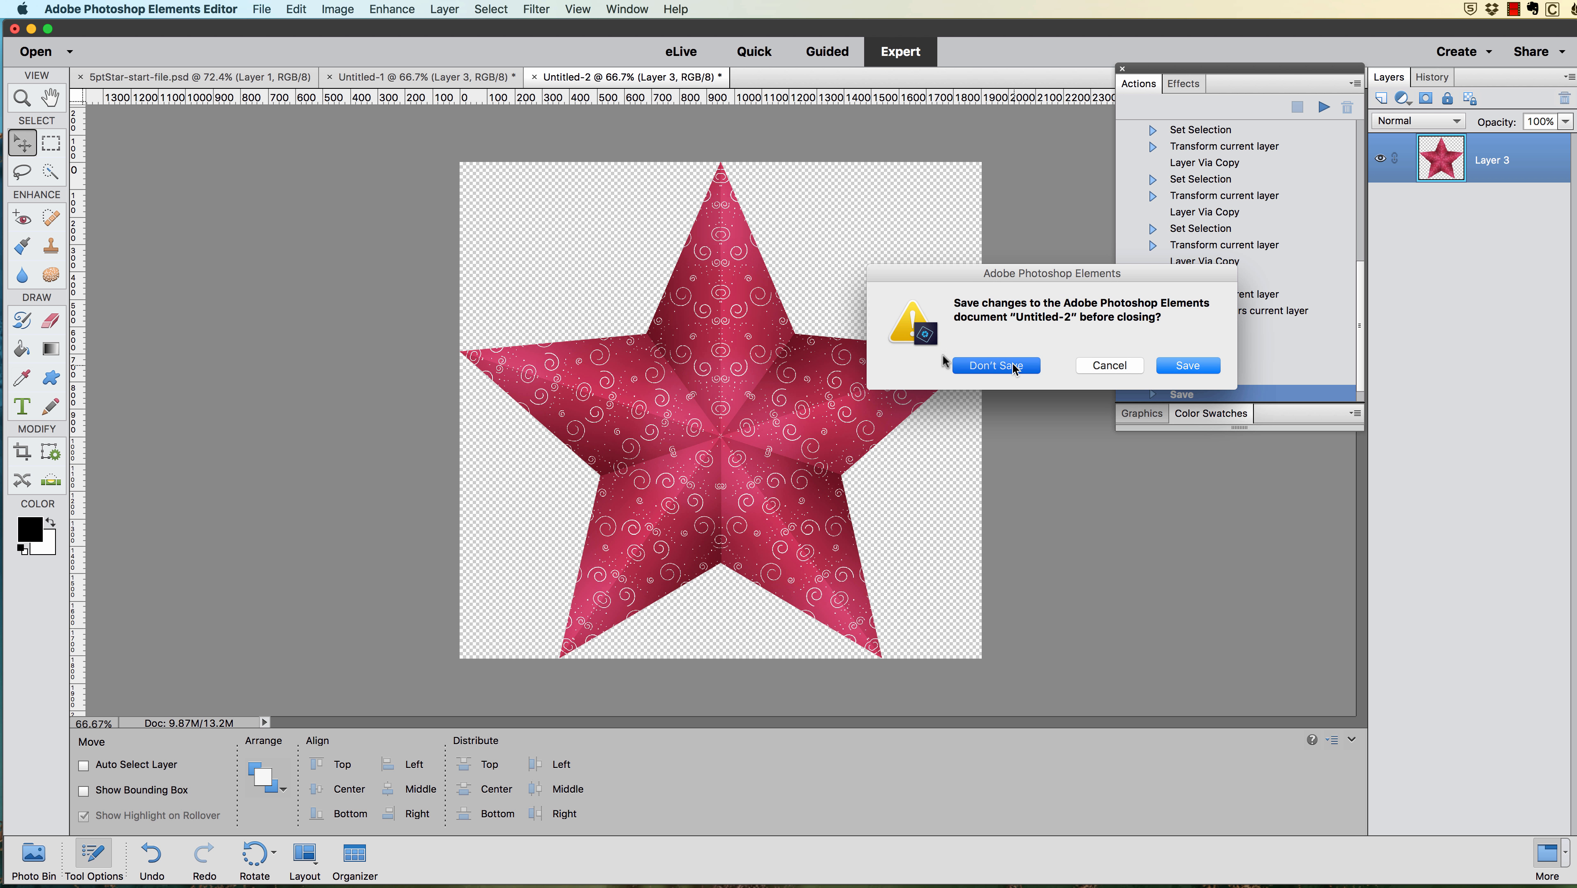
pyautogui.click(328, 77)
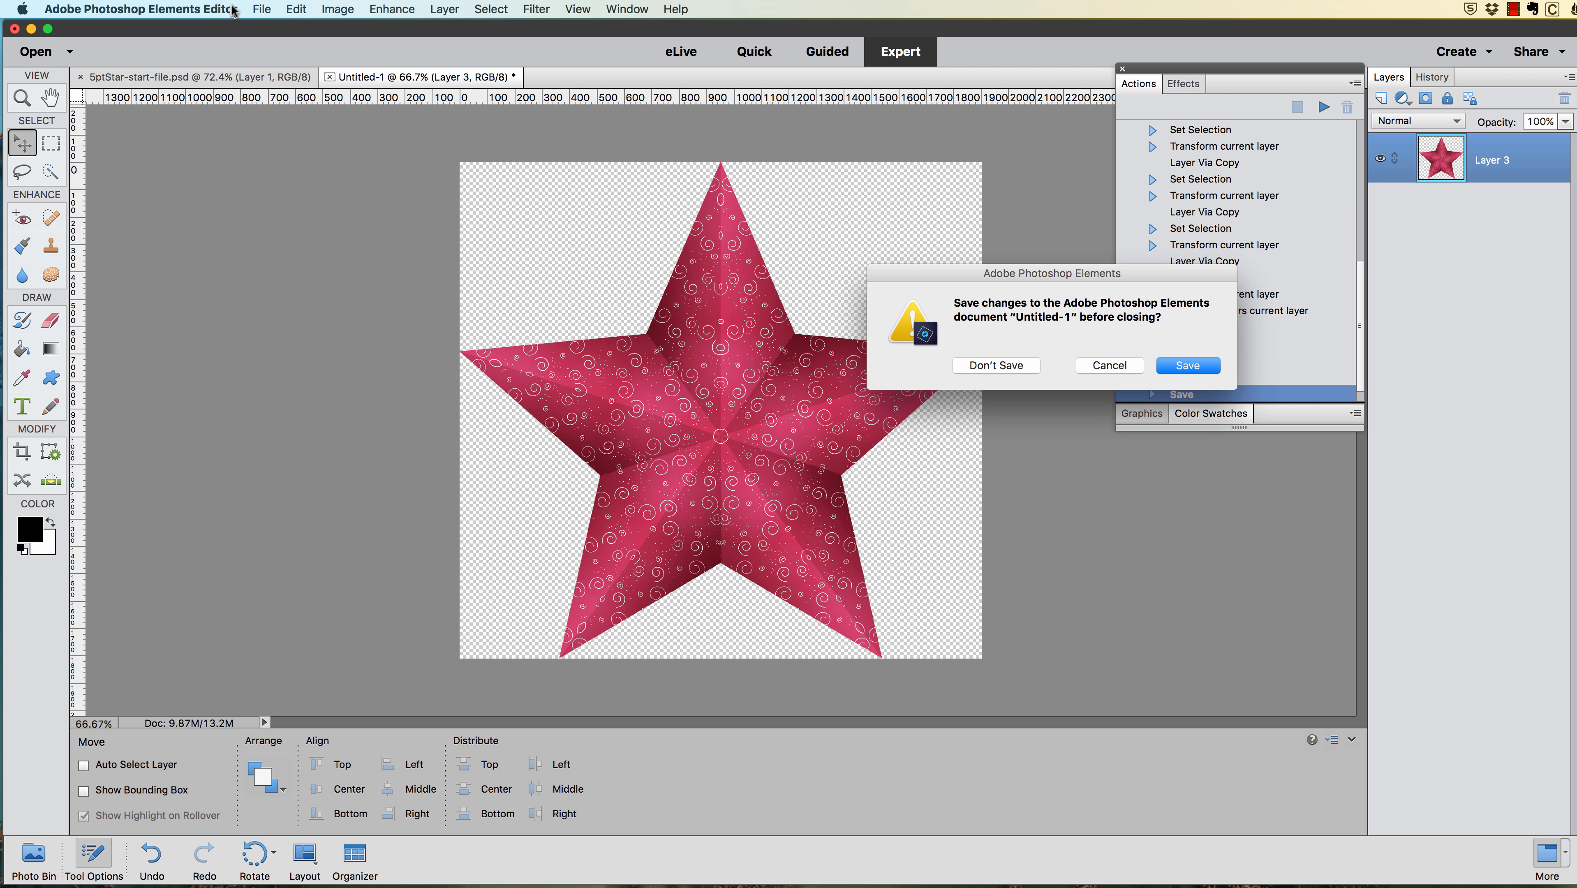
pyautogui.click(1007, 365)
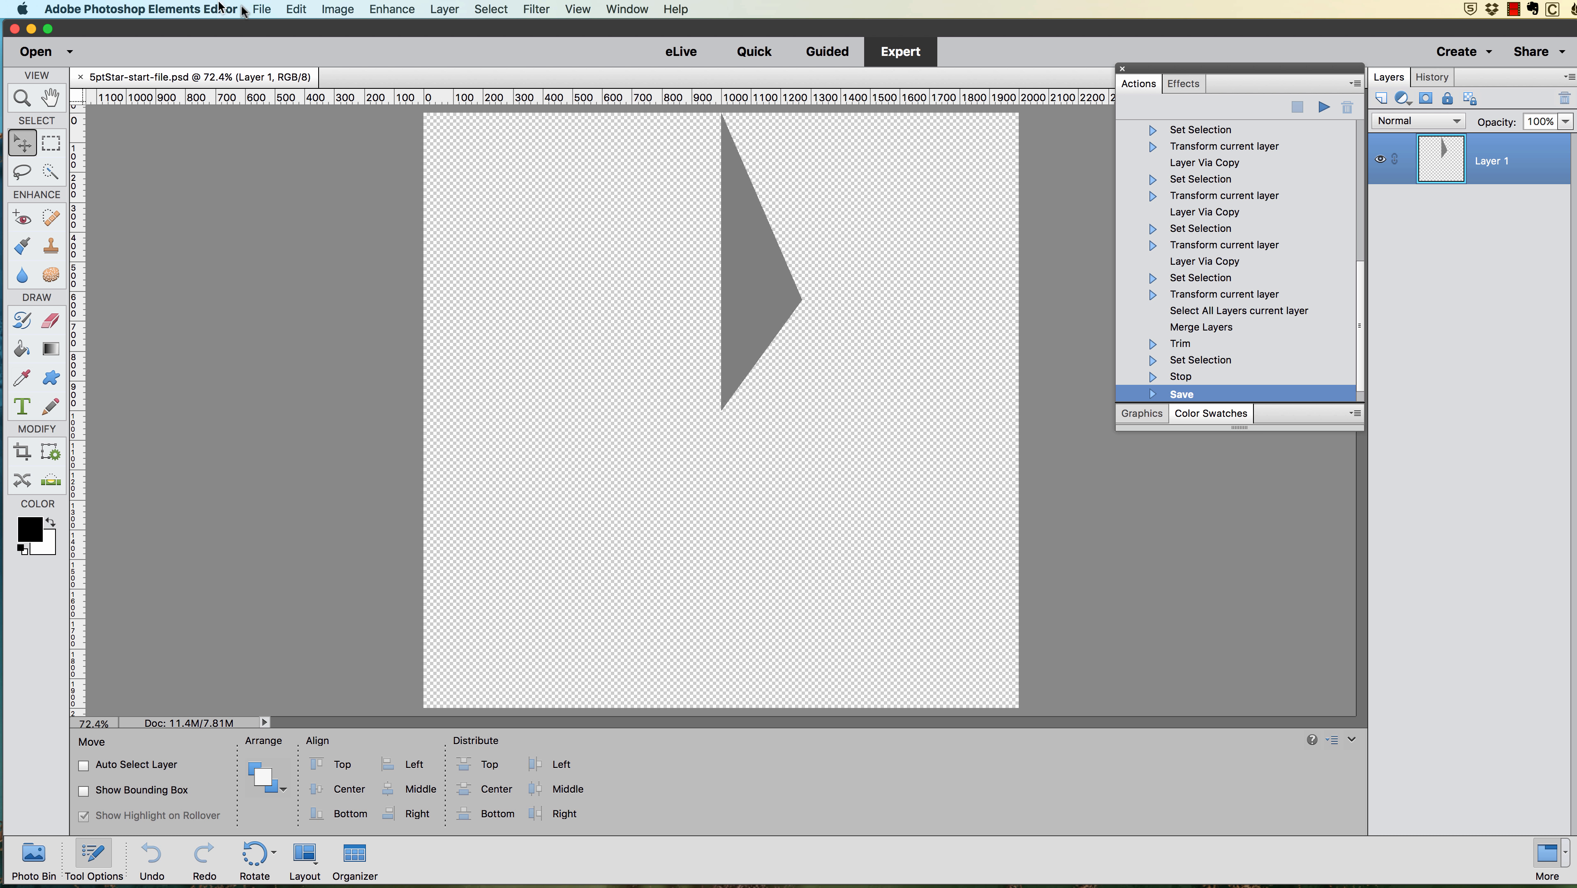
# Open 6ptStar-start-file.psd from the start-files folder.
pyautogui.click(262, 8)
pyautogui.click(266, 48)
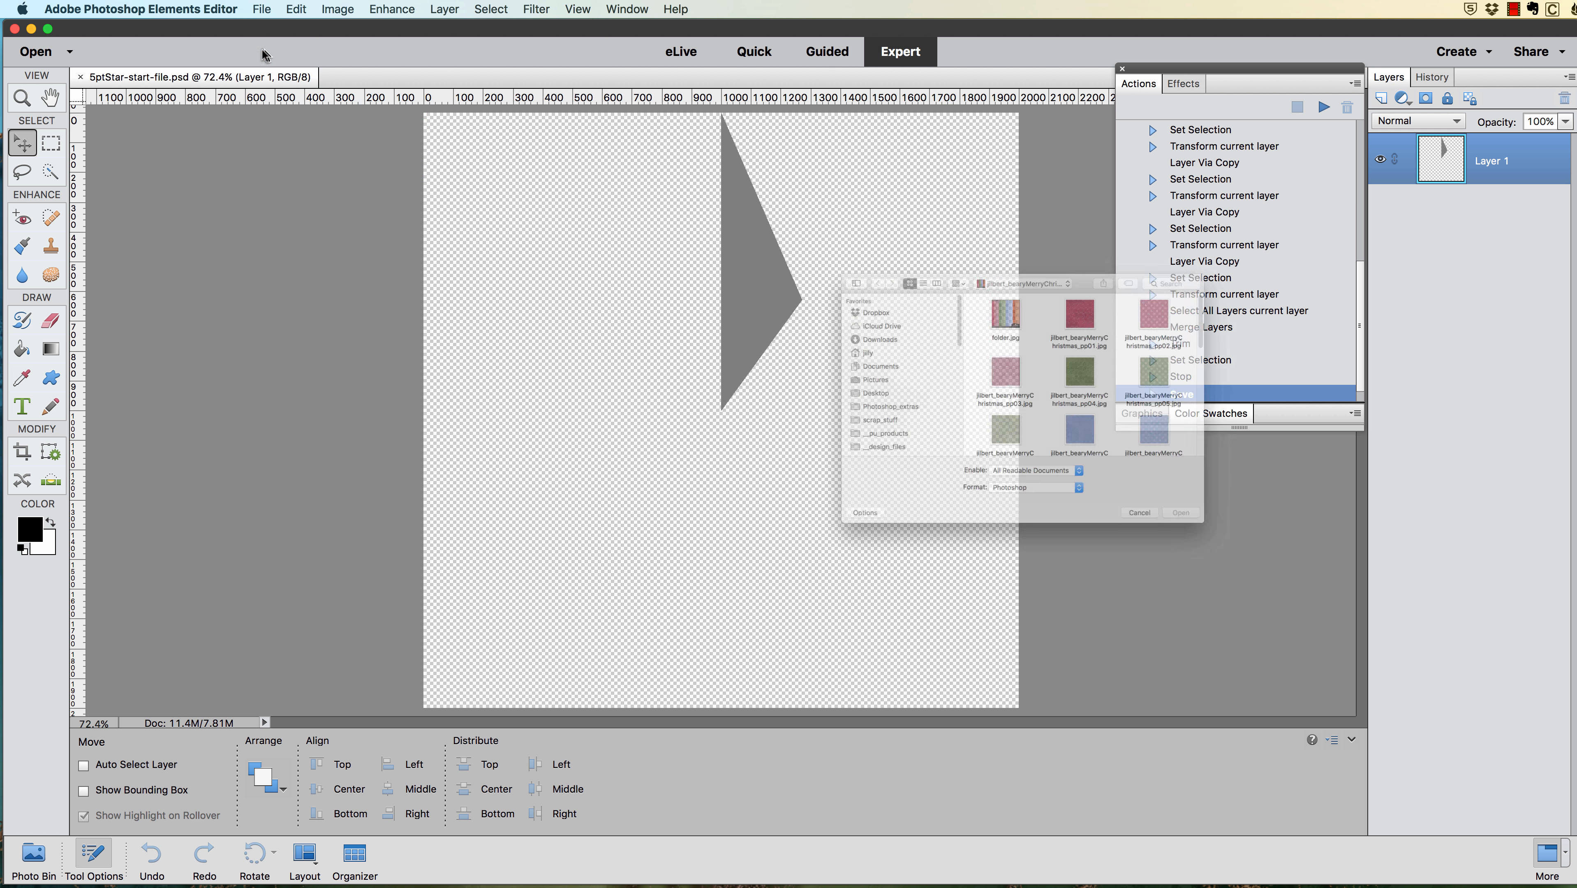
pyautogui.click(989, 217)
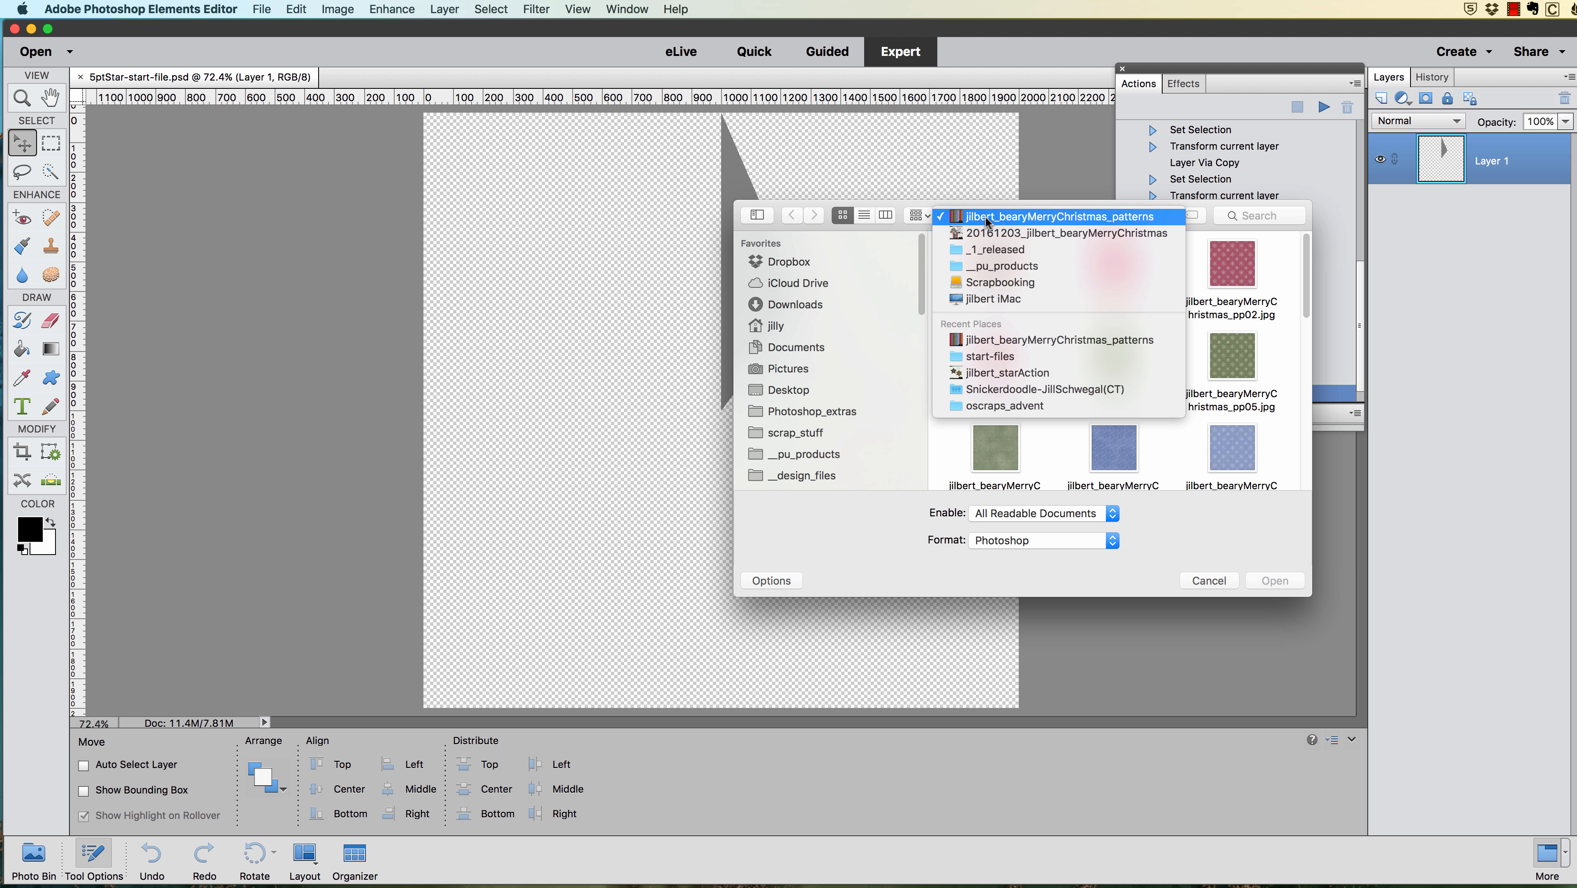
pyautogui.click(990, 356)
pyautogui.click(1097, 280)
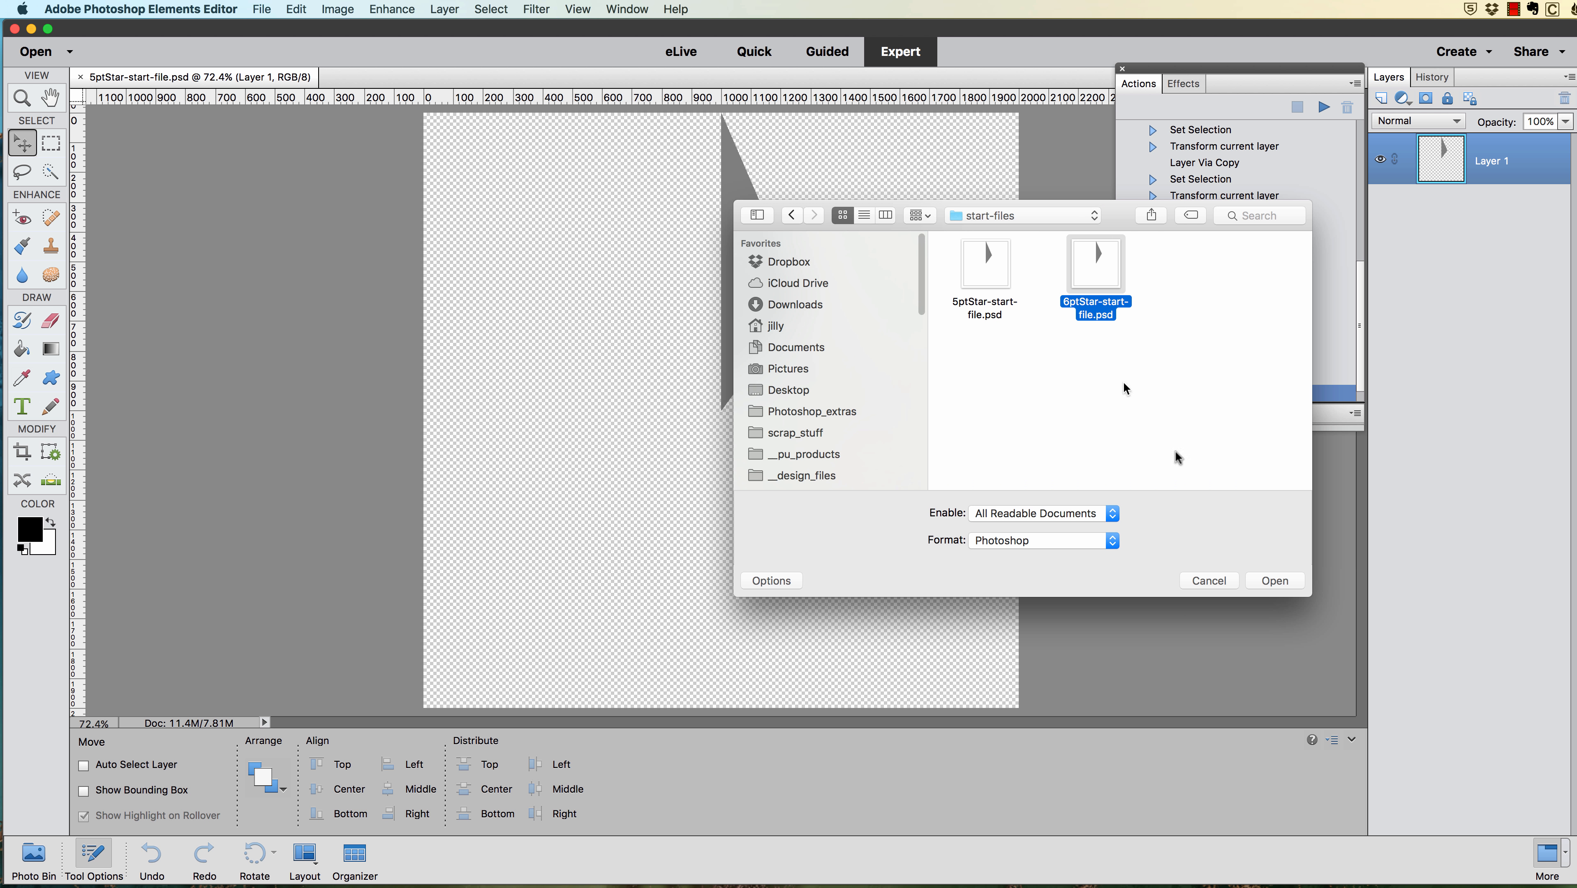
pyautogui.click(1275, 580)
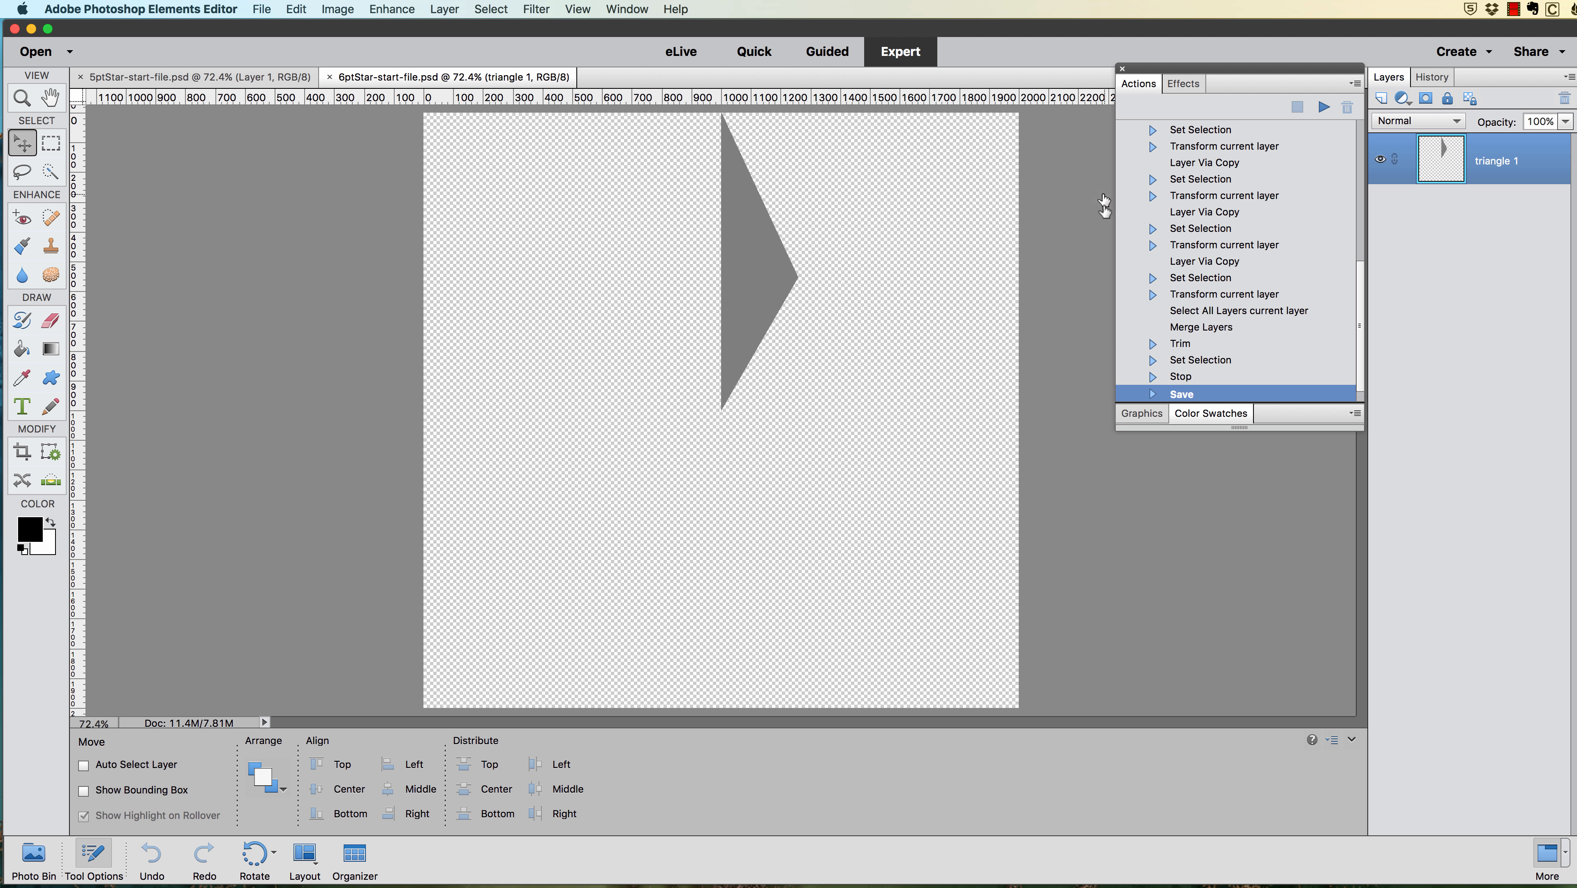
# Run the 5pt star action from Make document and place jilbert_bearyMerryChristmas_pp05.jpg from the jilbert_bearyMerryChristmas_patterns folder.
pyautogui.scroll(15, 1210, 249)
pyautogui.click(1210, 182)
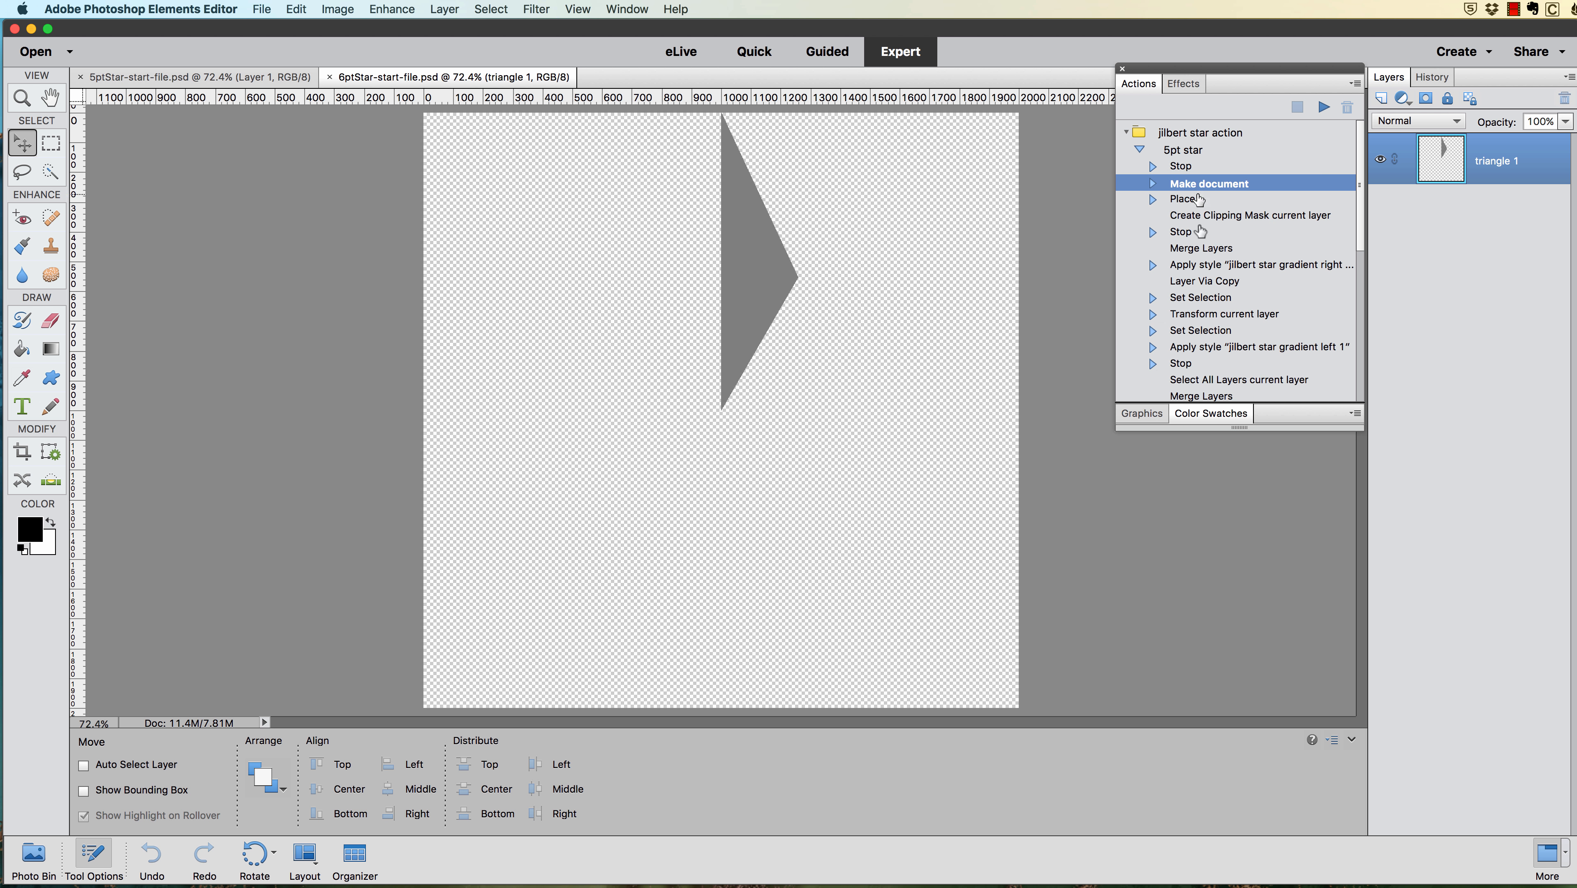
pyautogui.click(1323, 107)
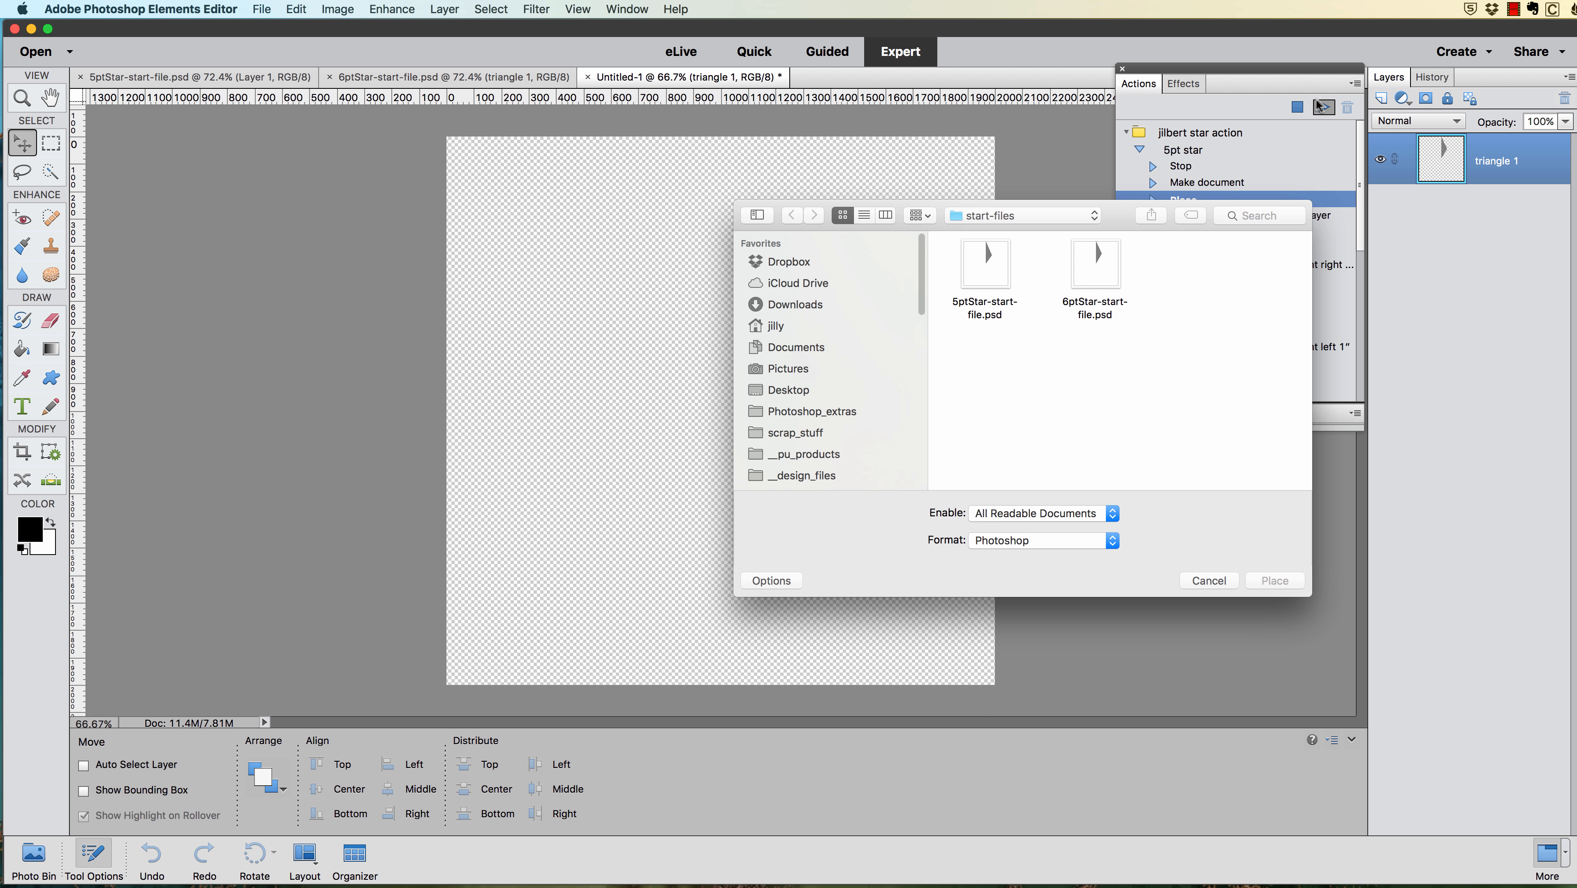
pyautogui.click(995, 214)
pyautogui.click(996, 367)
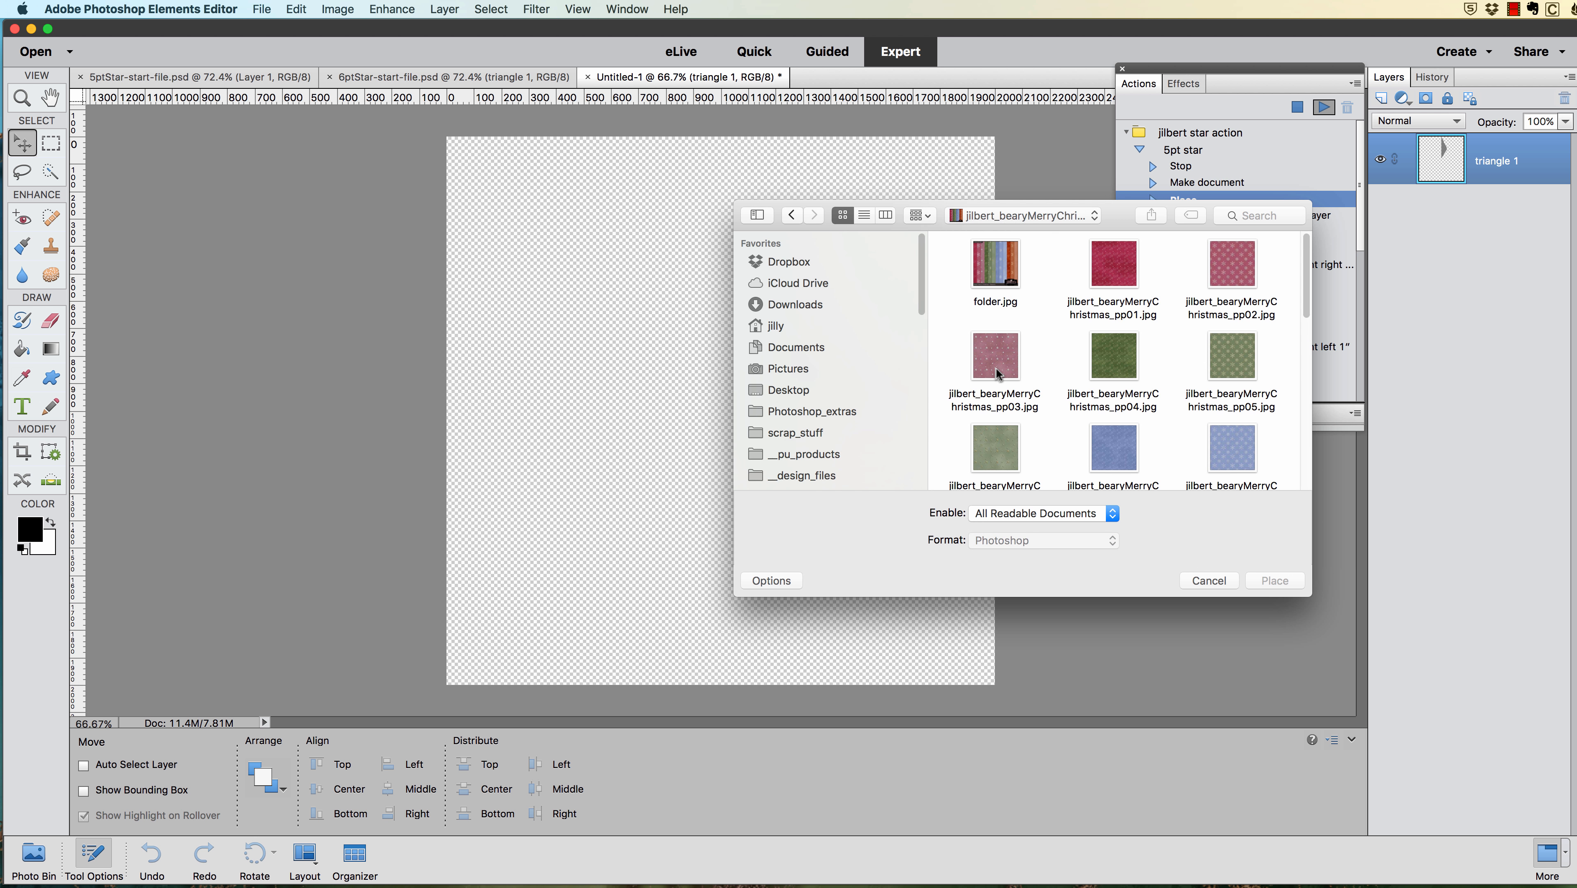
pyautogui.click(1237, 350)
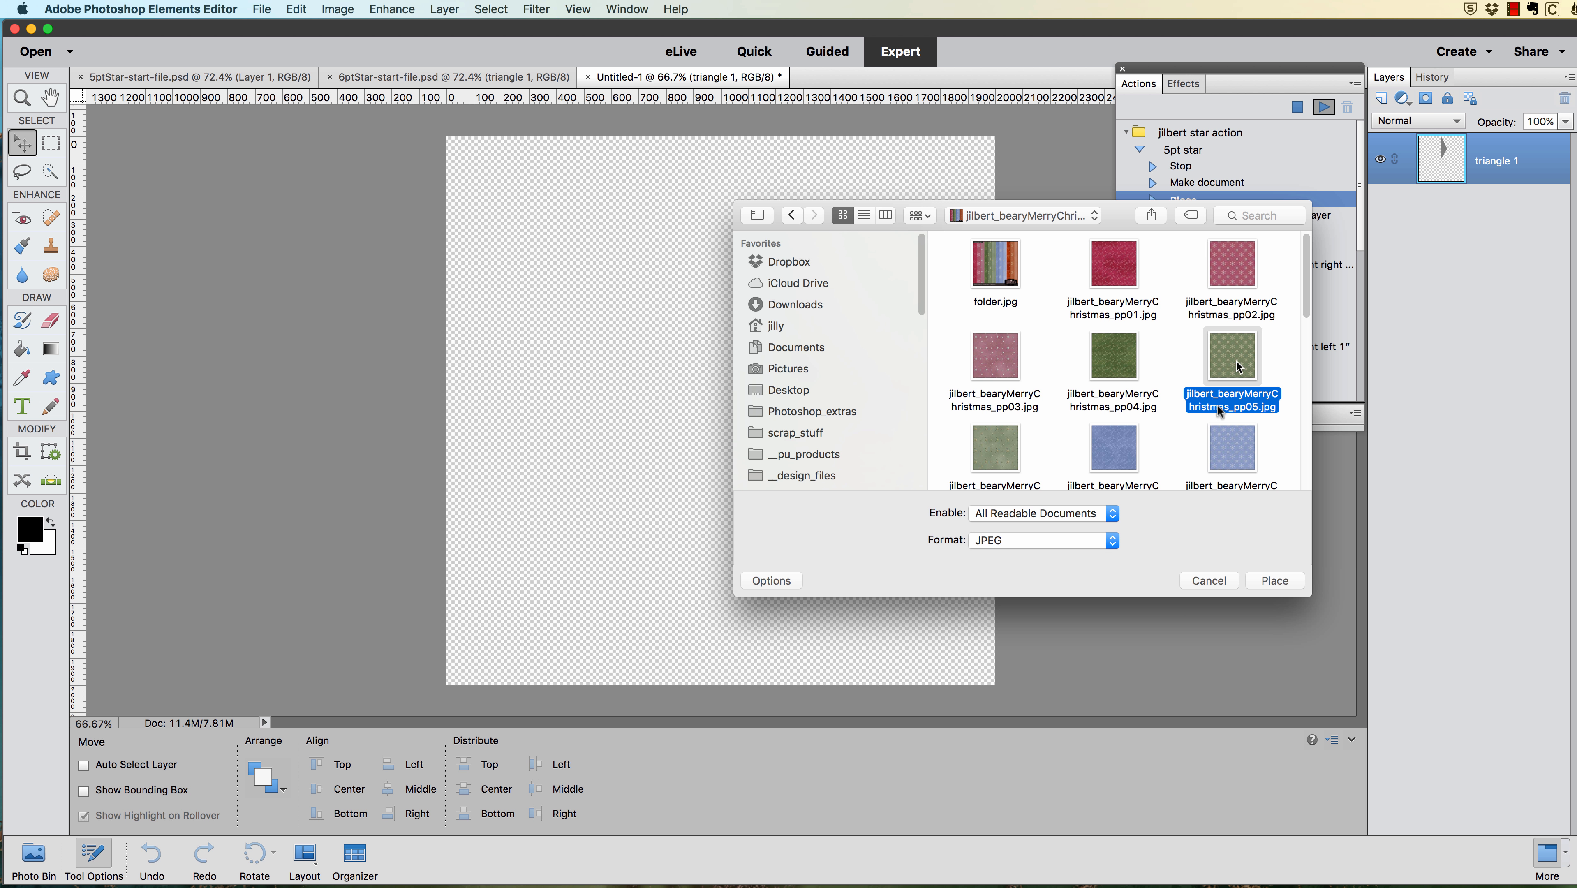
pyautogui.click(1274, 580)
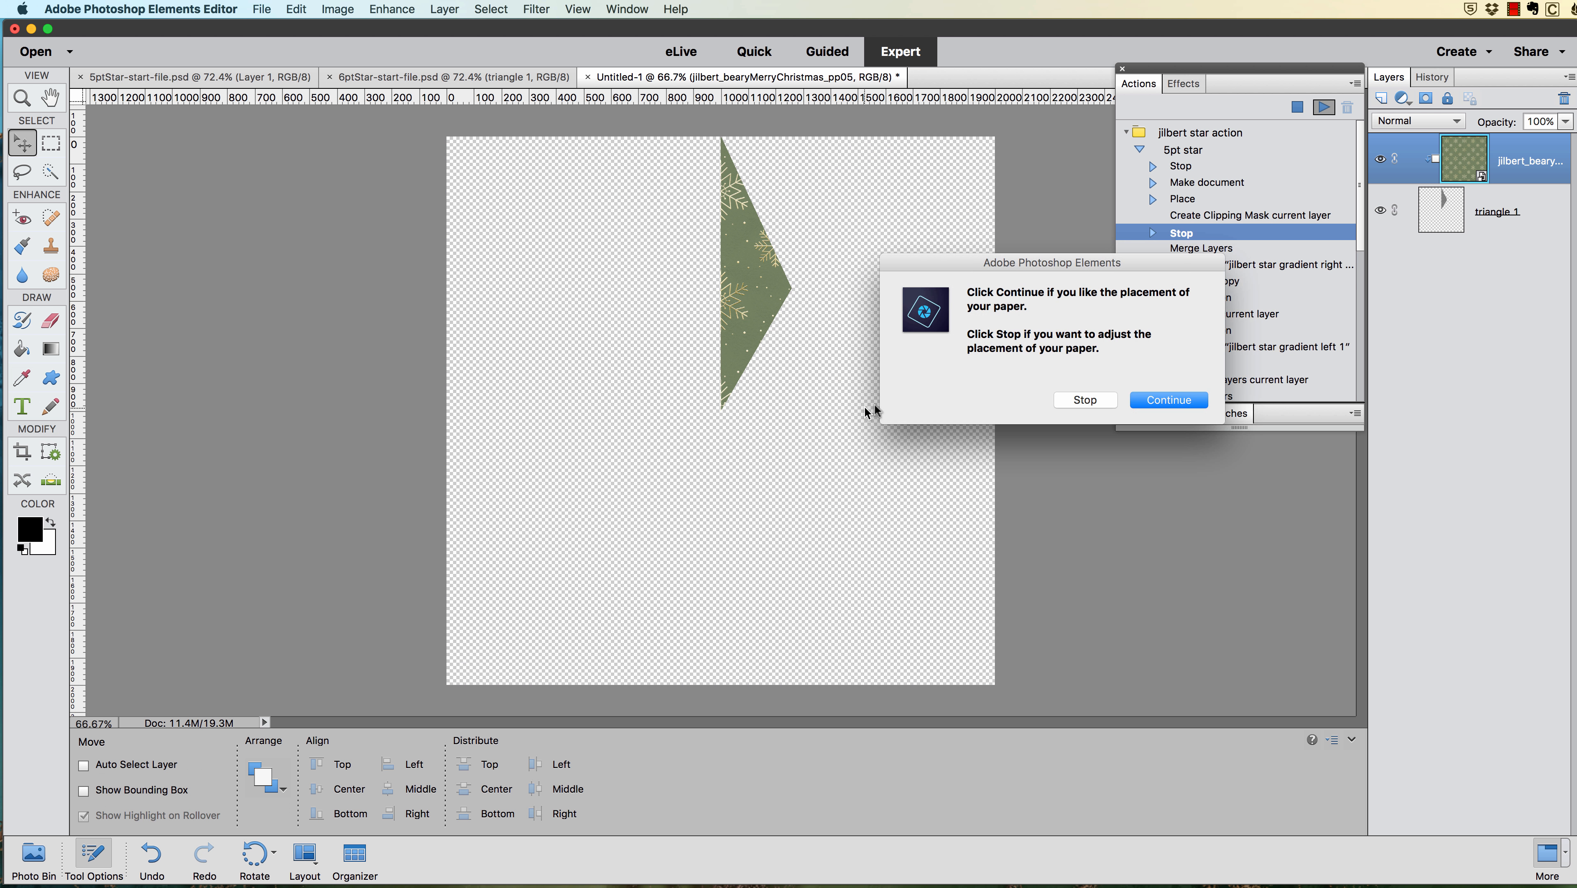
# Stop the action at the placement prompt, scale the green paper to about 36.67% by 37.67%, and move it to about X 1000 px, Y 678 px.
pyautogui.click(1087, 402)
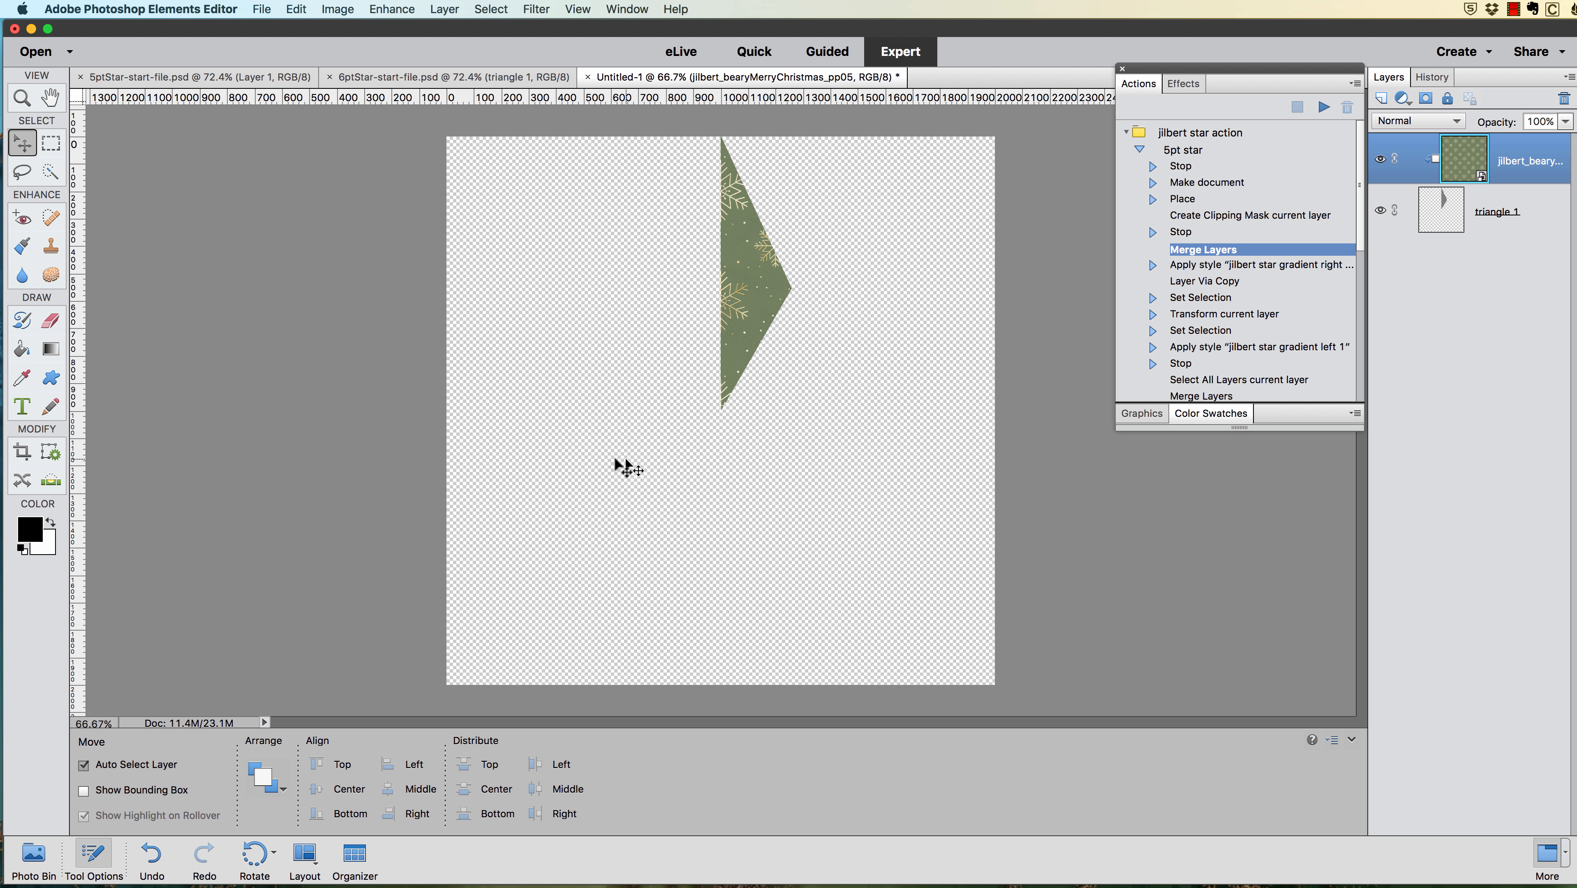
pyautogui.press('super+t')
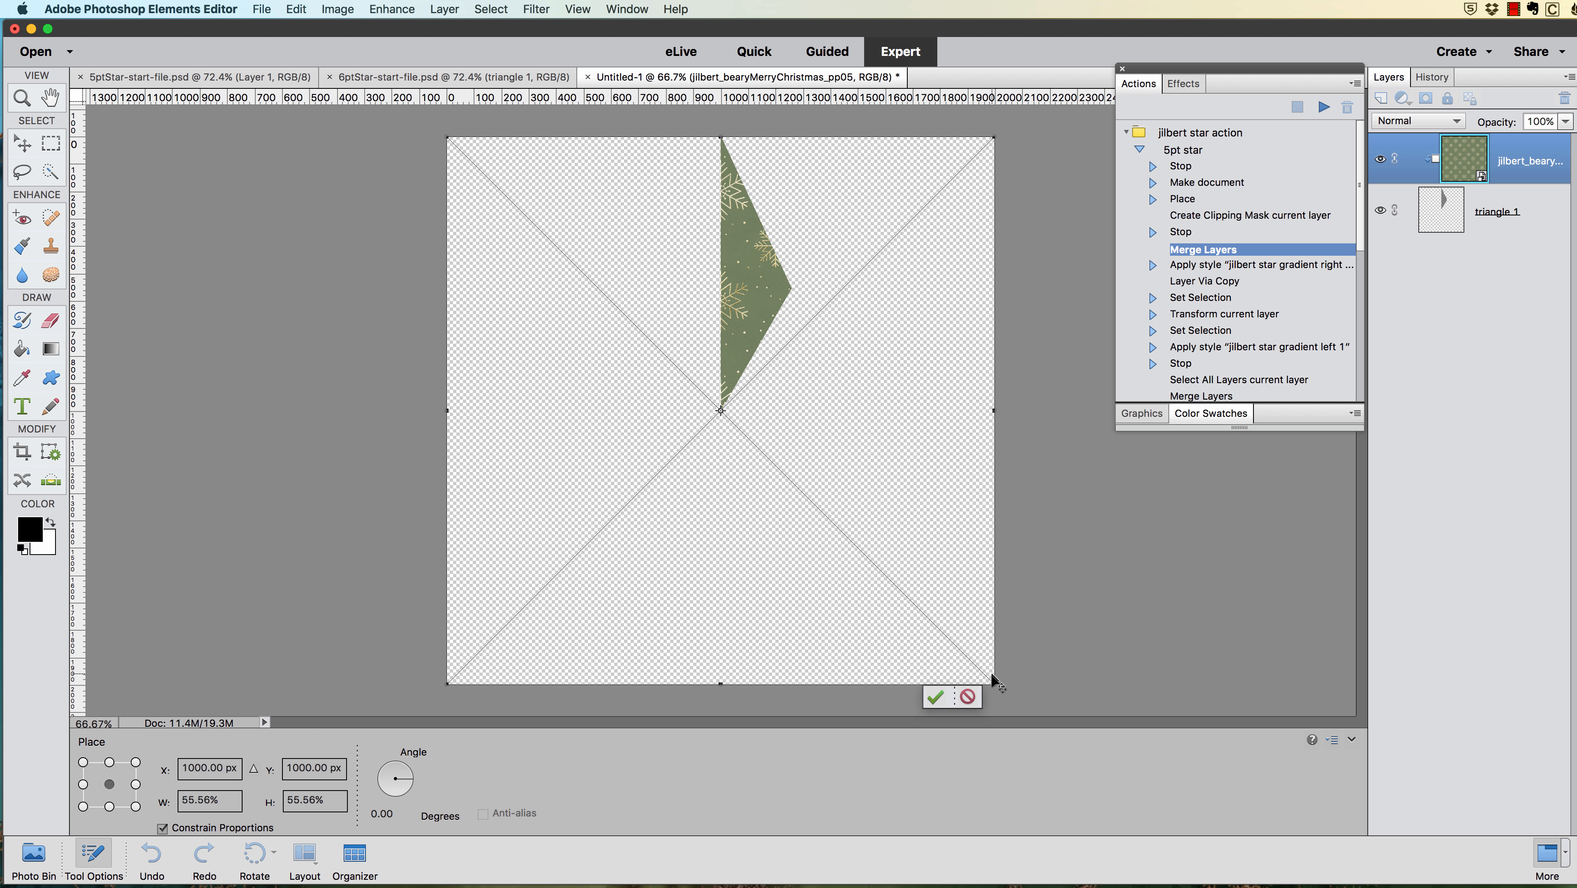
pyautogui.moveTo(994, 683); pyautogui.dragTo(895, 595)
pyautogui.moveTo(827, 487); pyautogui.dragTo(824, 395)
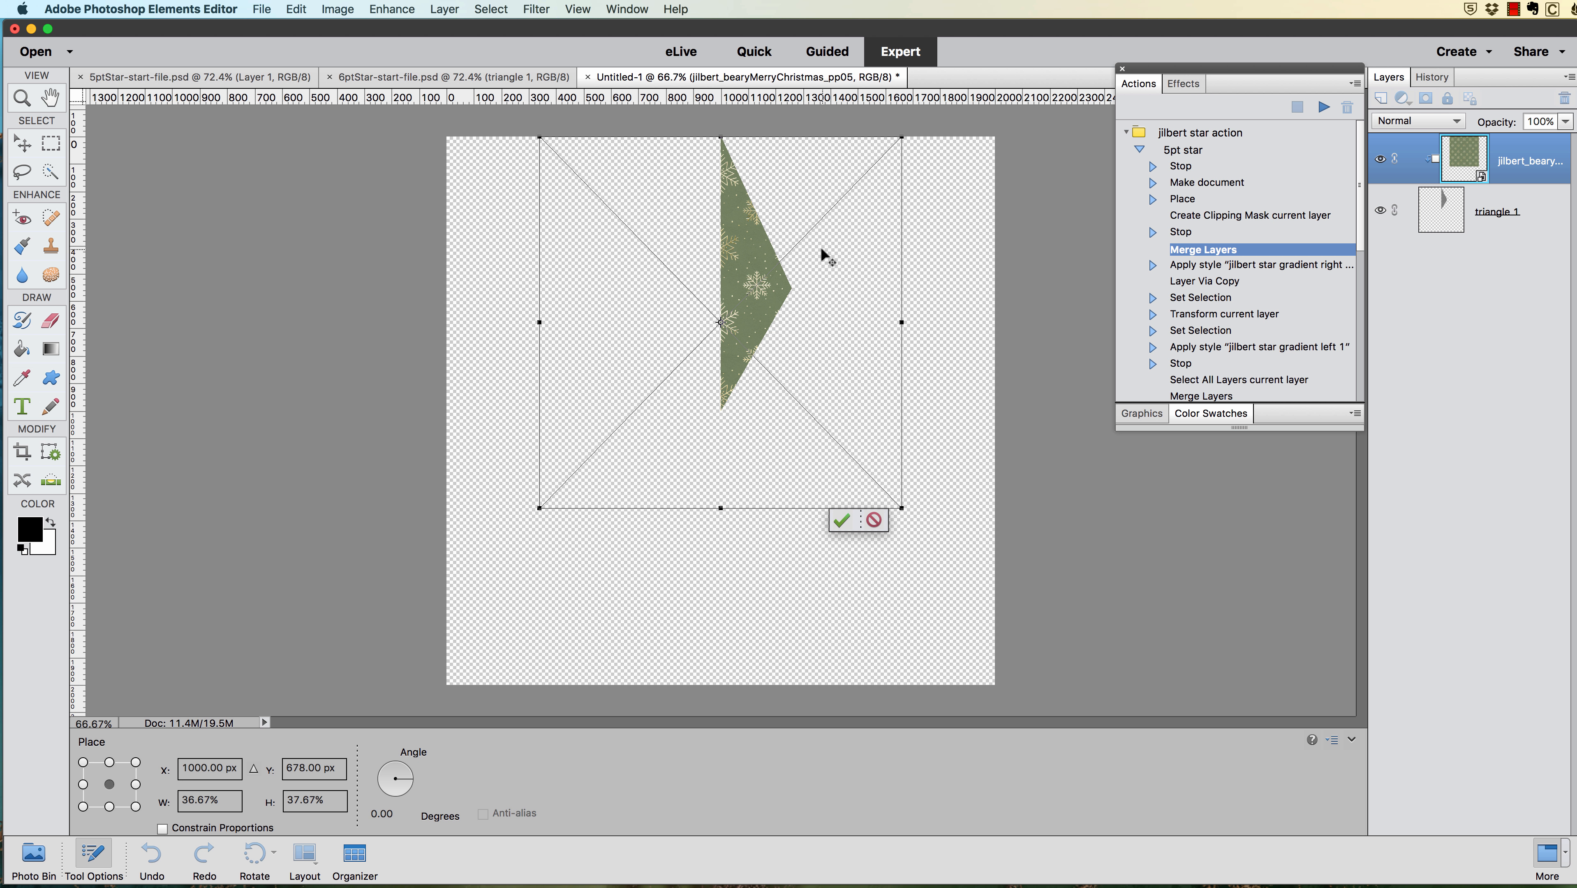
pyautogui.scroll(5, 820, 245)
pyautogui.scroll(-2, 819, 245)
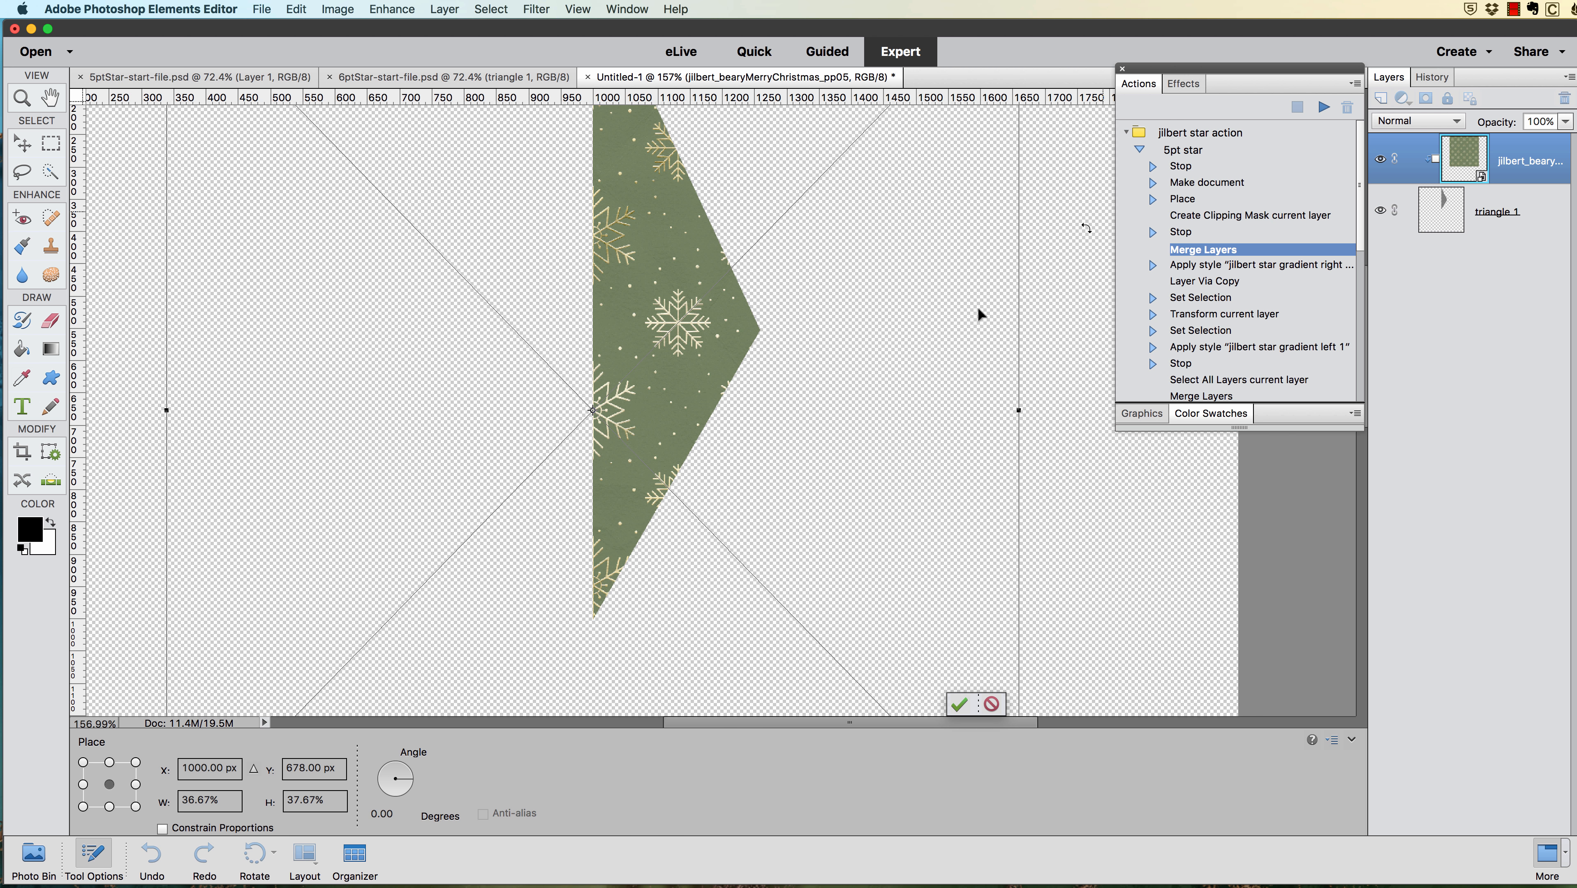
pyautogui.press('Return')
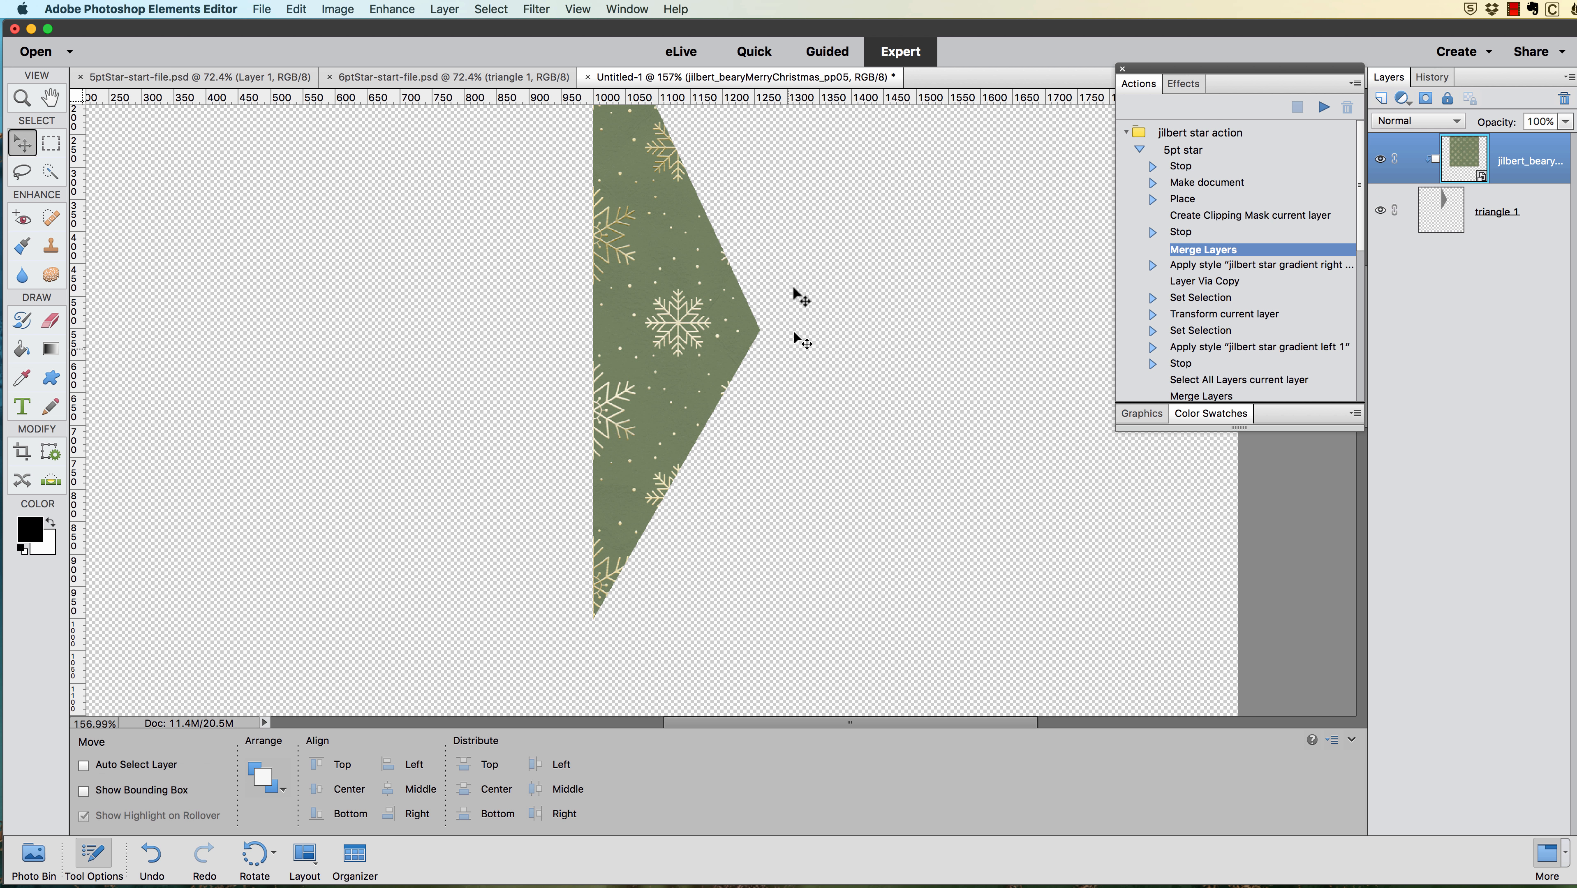
# Check the snowflake placement, resume the action from Merge Layers, stop it at the shading prompt, and show the star gradient styles.
pyautogui.moveTo(825, 248); pyautogui.dragTo(922, 434)
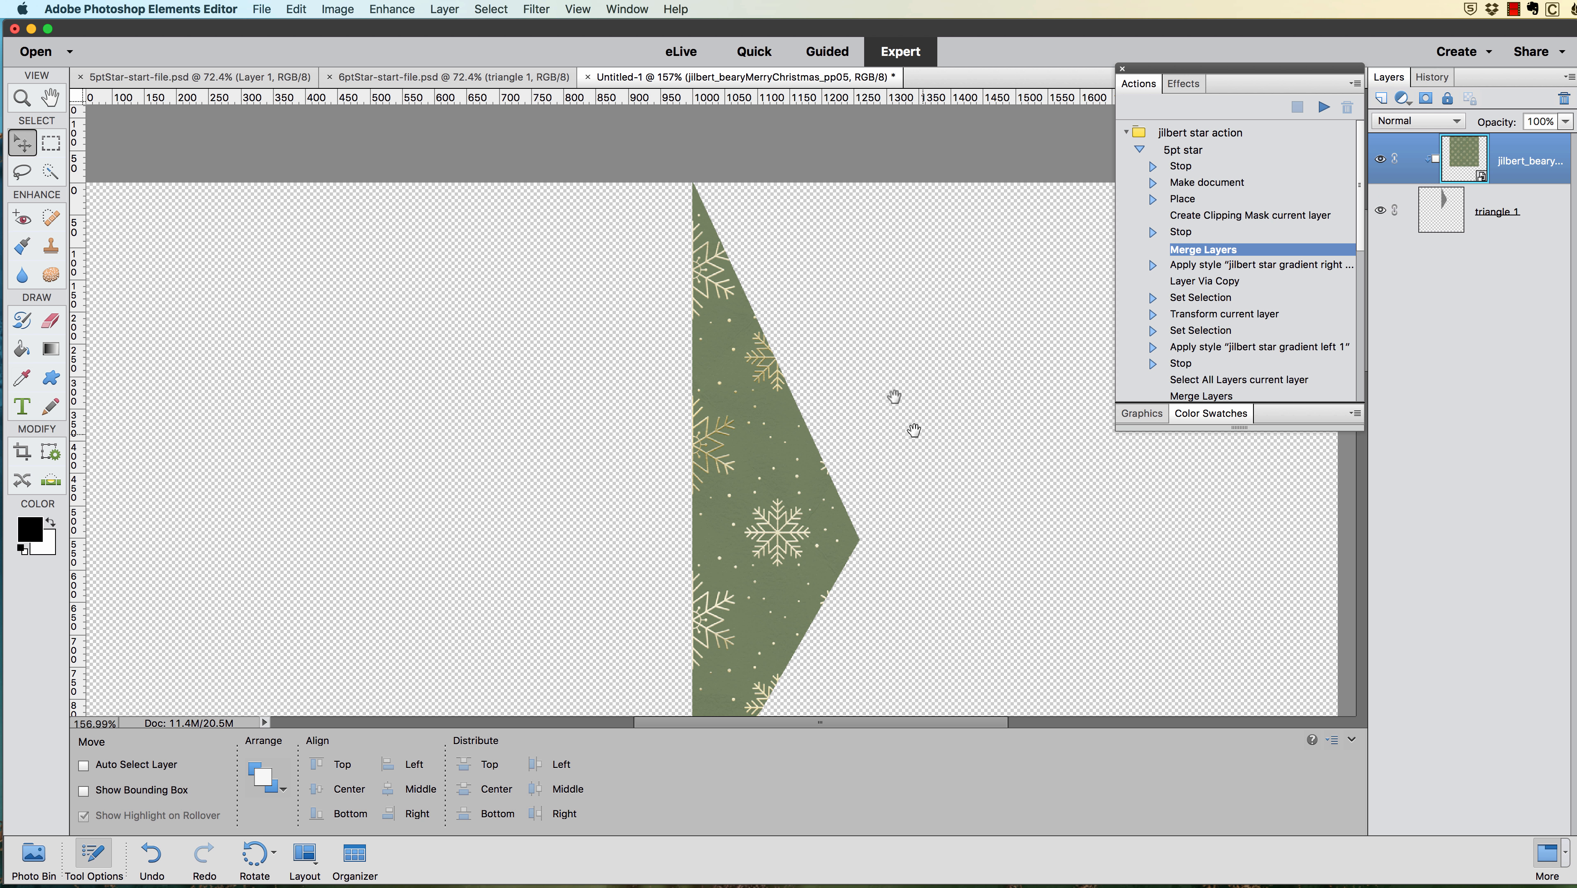
pyautogui.moveTo(1016, 600); pyautogui.dragTo(1000, 367)
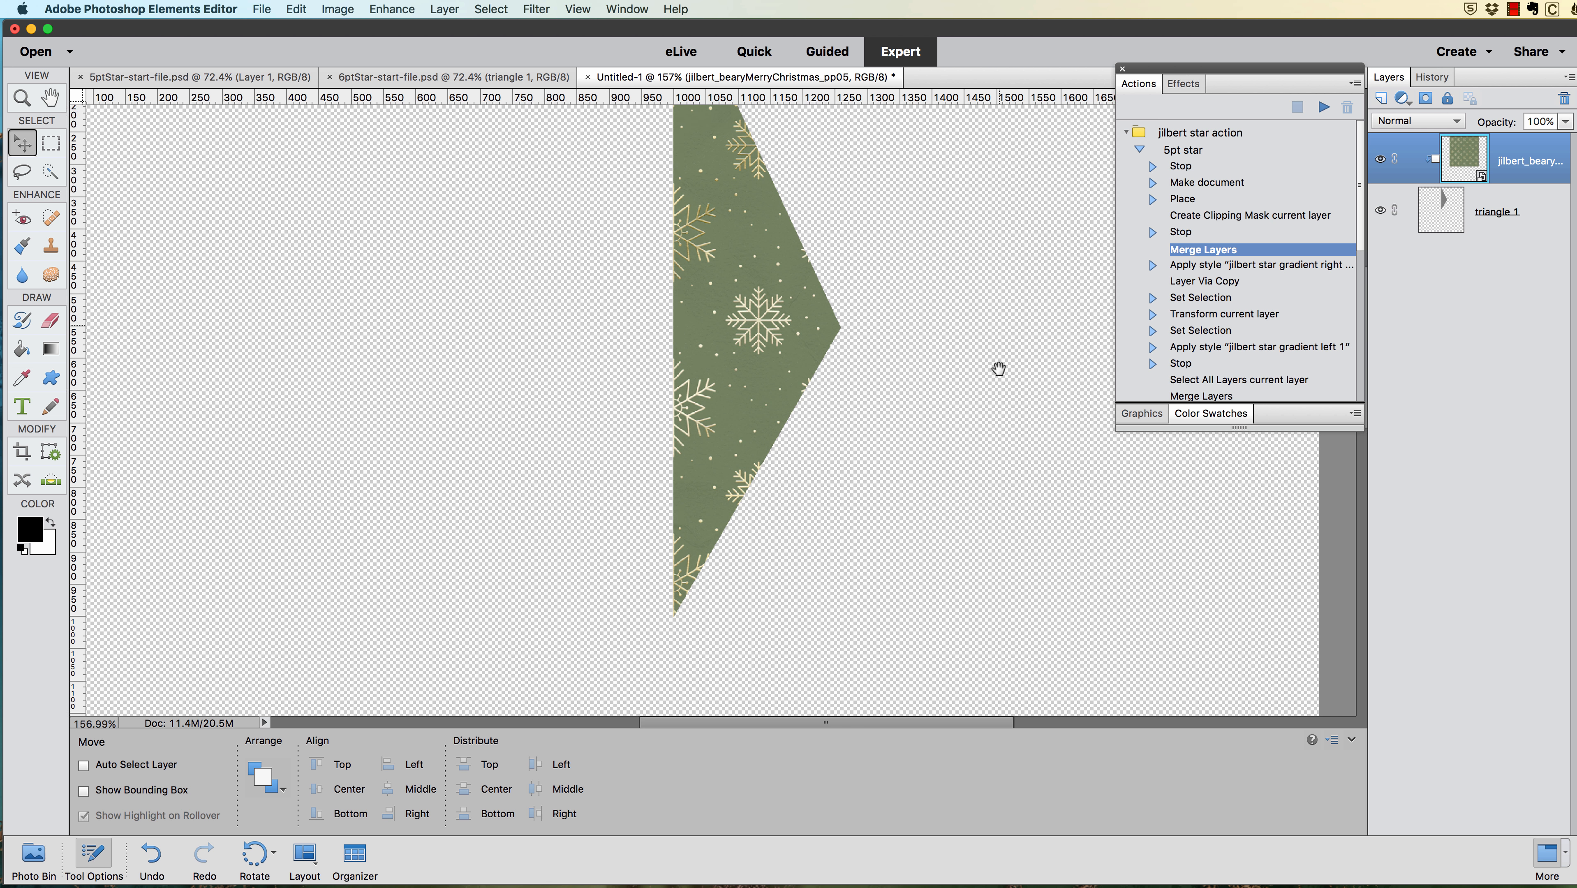
pyautogui.scroll(-6, 979, 391)
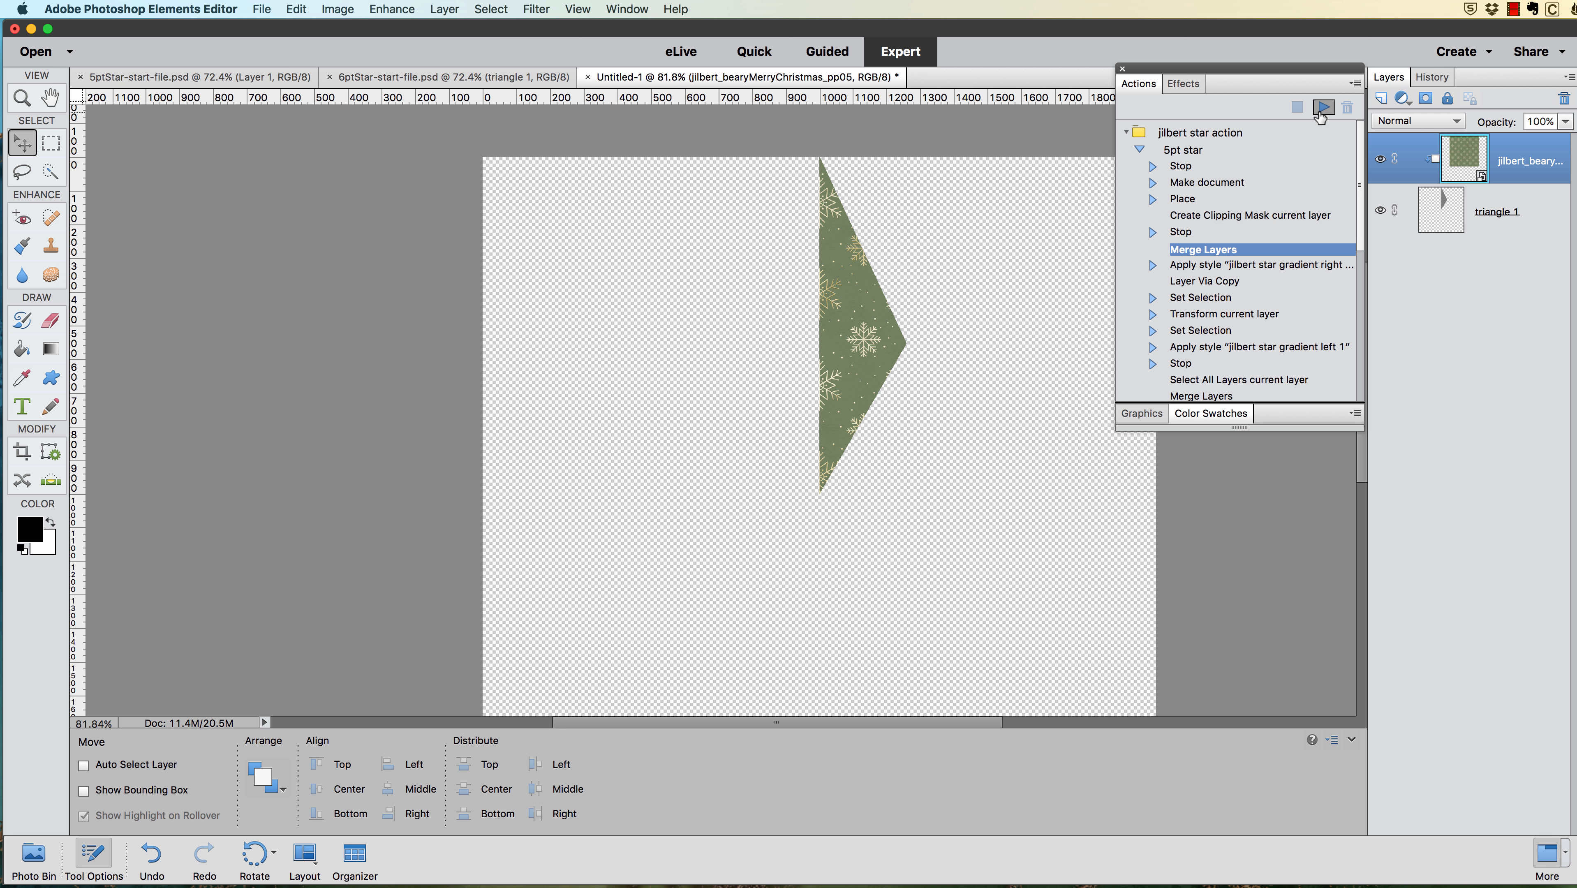
pyautogui.click(1320, 110)
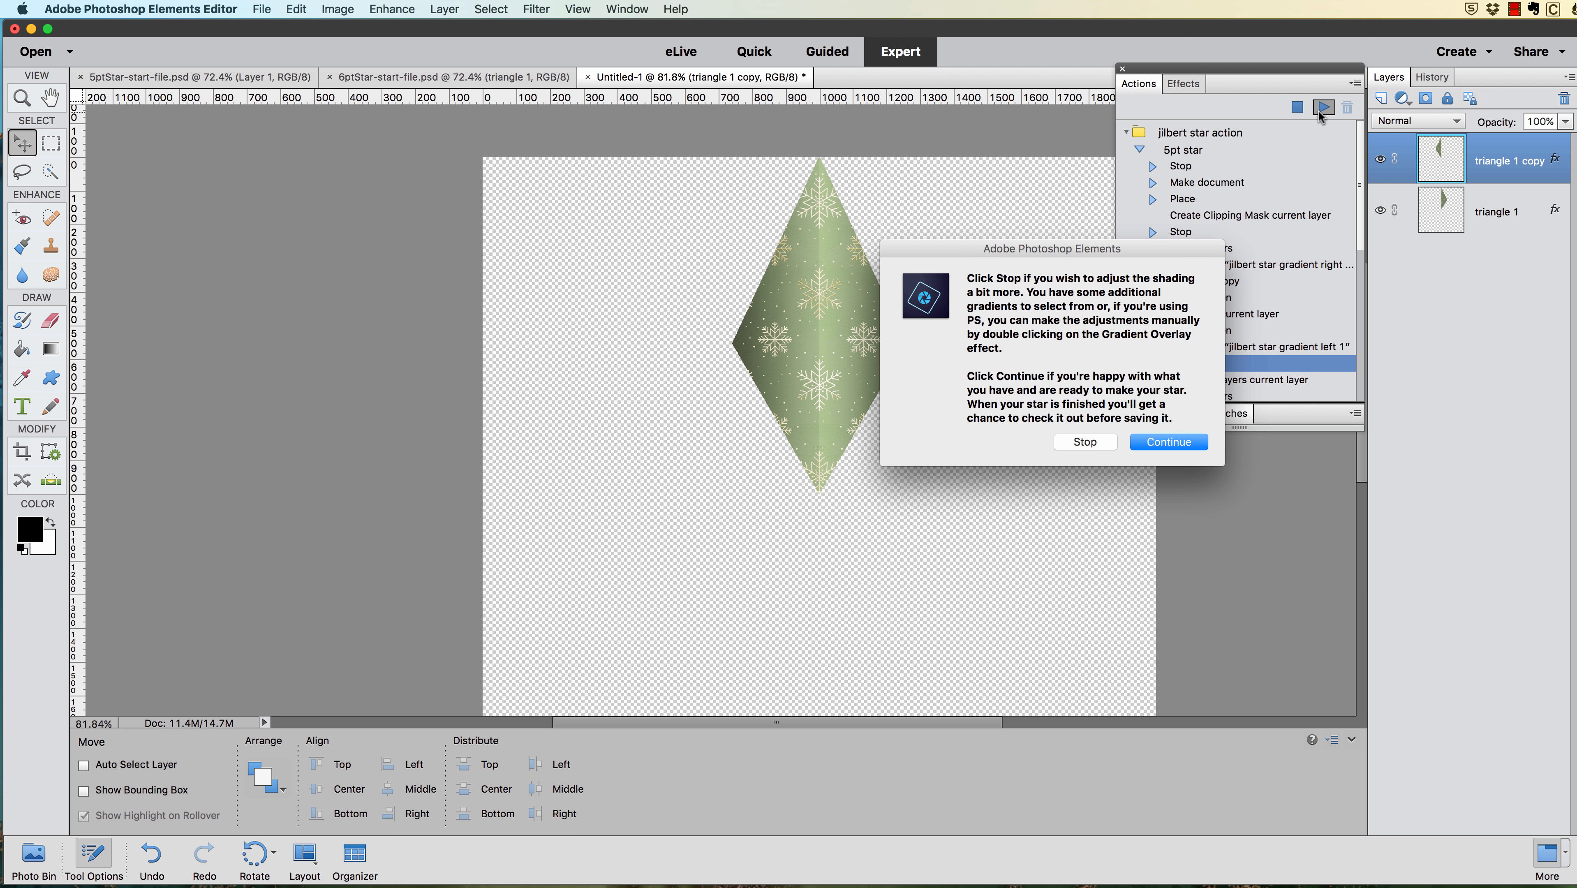
pyautogui.click(1085, 442)
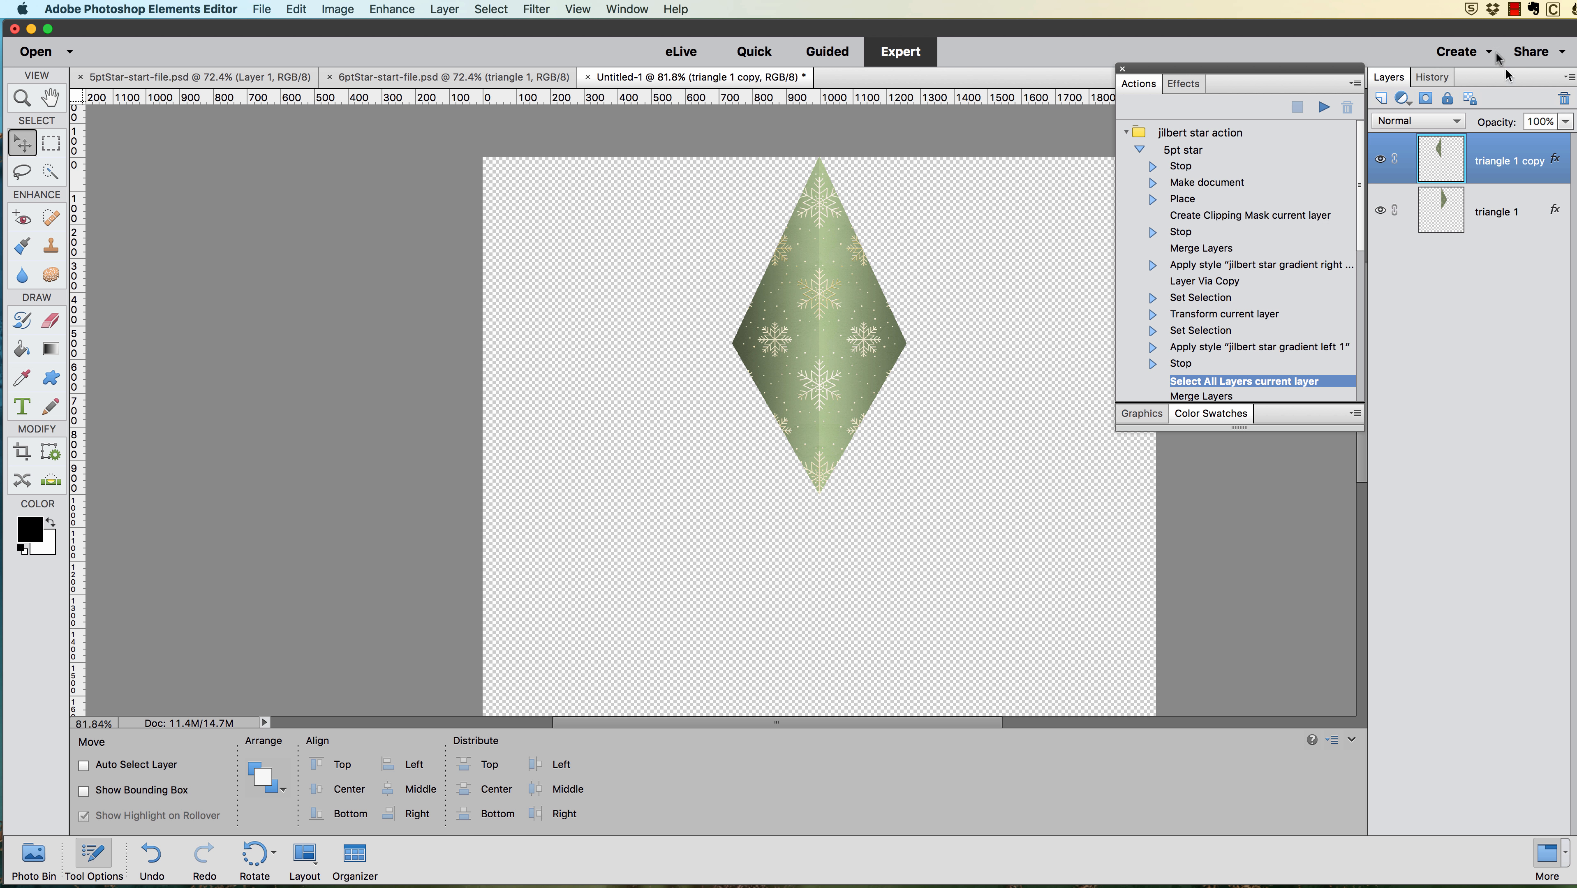
pyautogui.click(1193, 83)
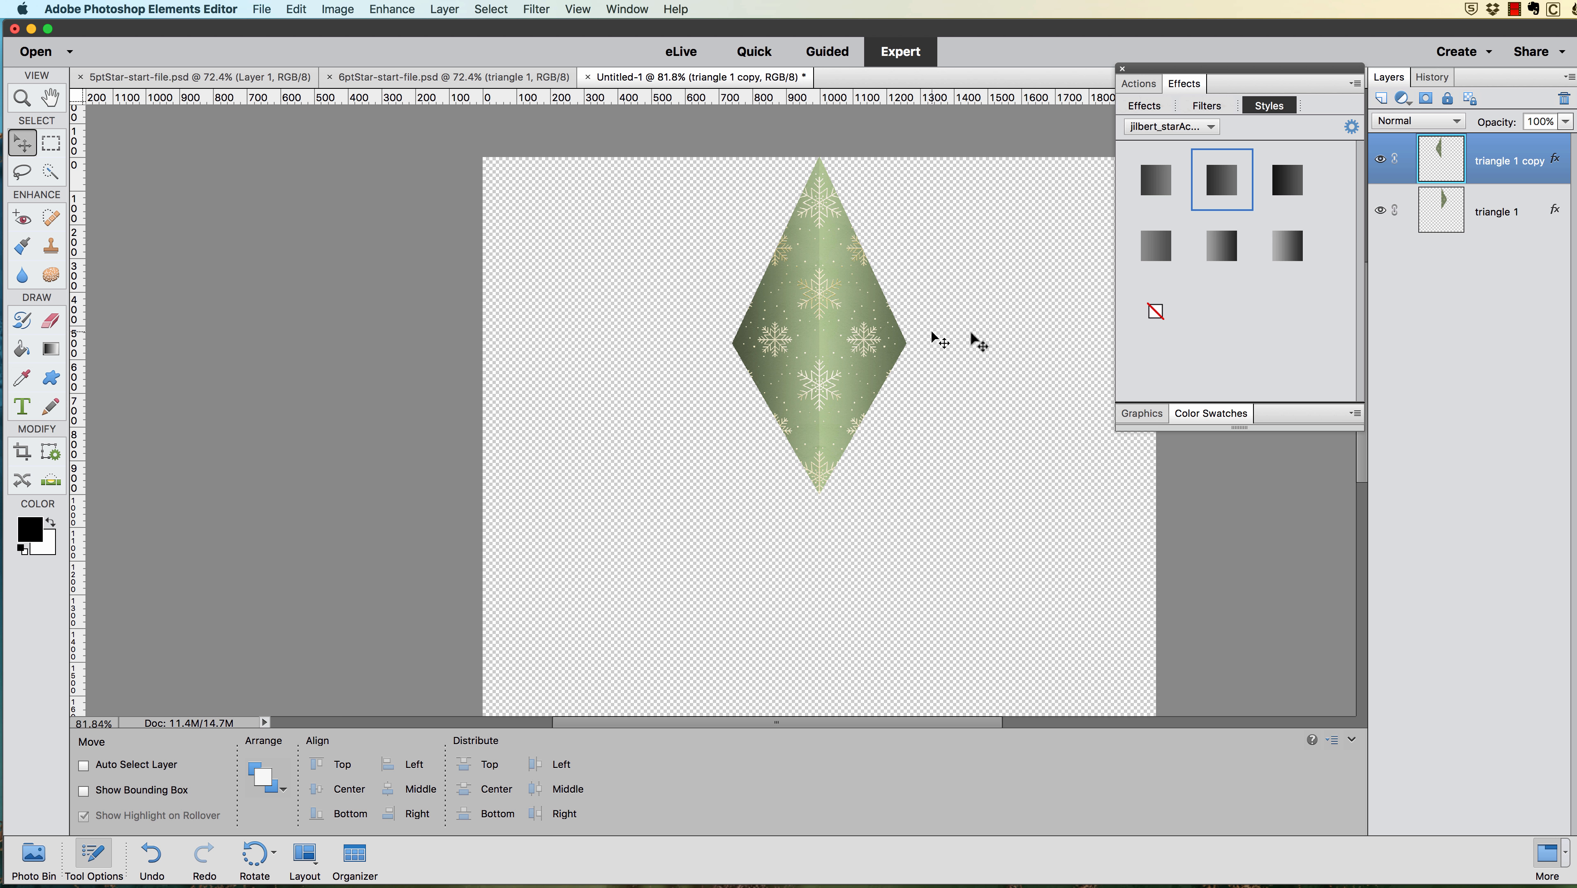
# Try gradient left 2 on the triangle 1 copy layer and compare the right gradients on triangle 1, returning to the first right gradient.
pyautogui.click(1227, 186)
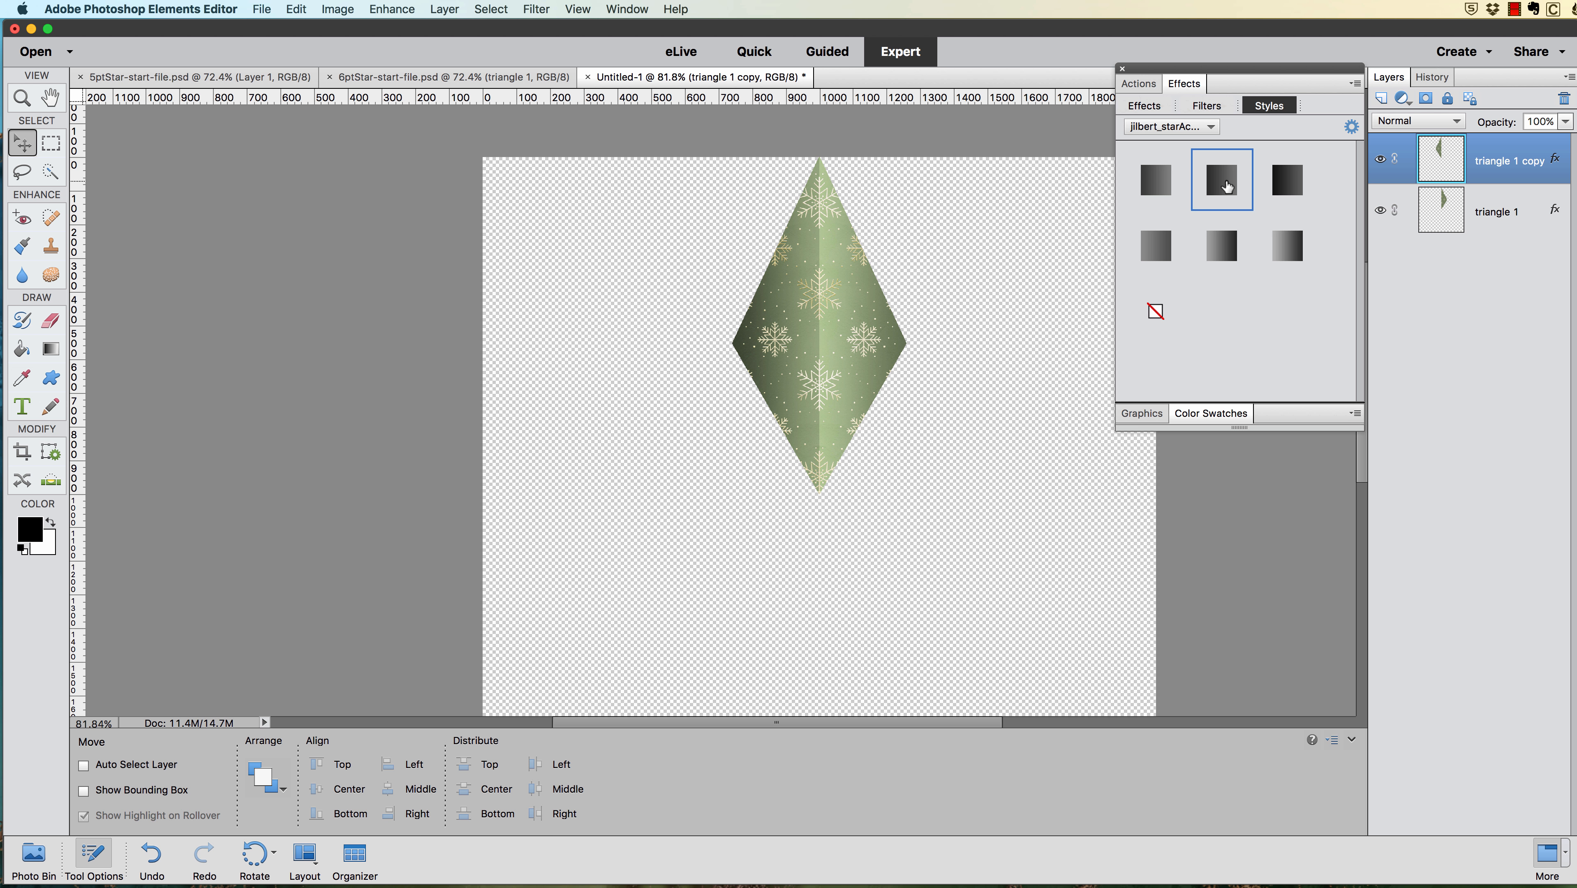
pyautogui.click(1442, 210)
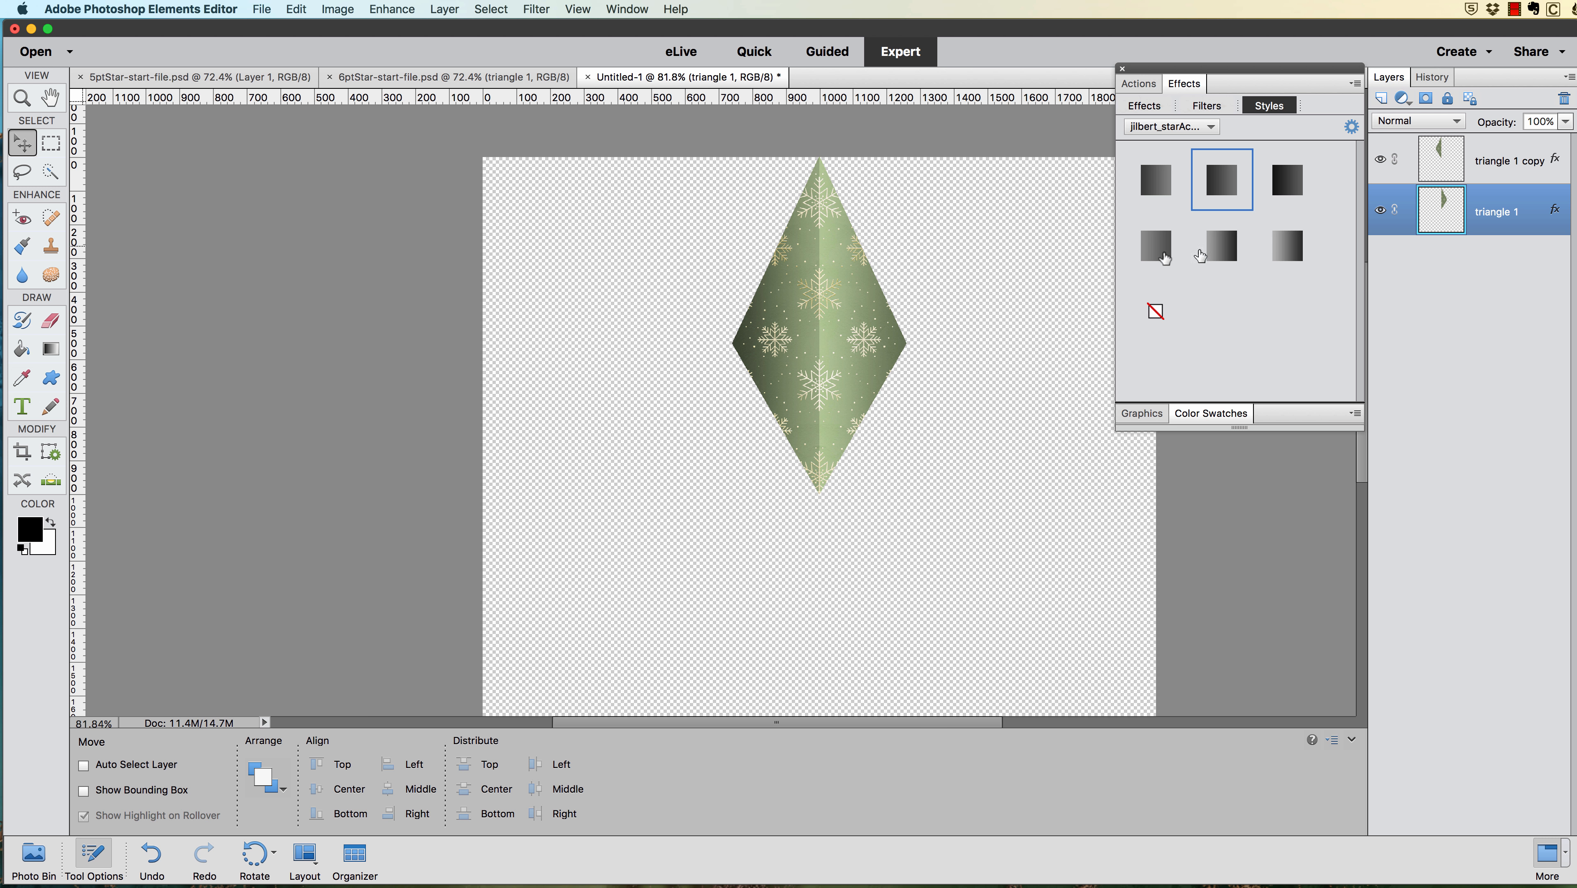
pyautogui.click(1230, 252)
pyautogui.click(1285, 249)
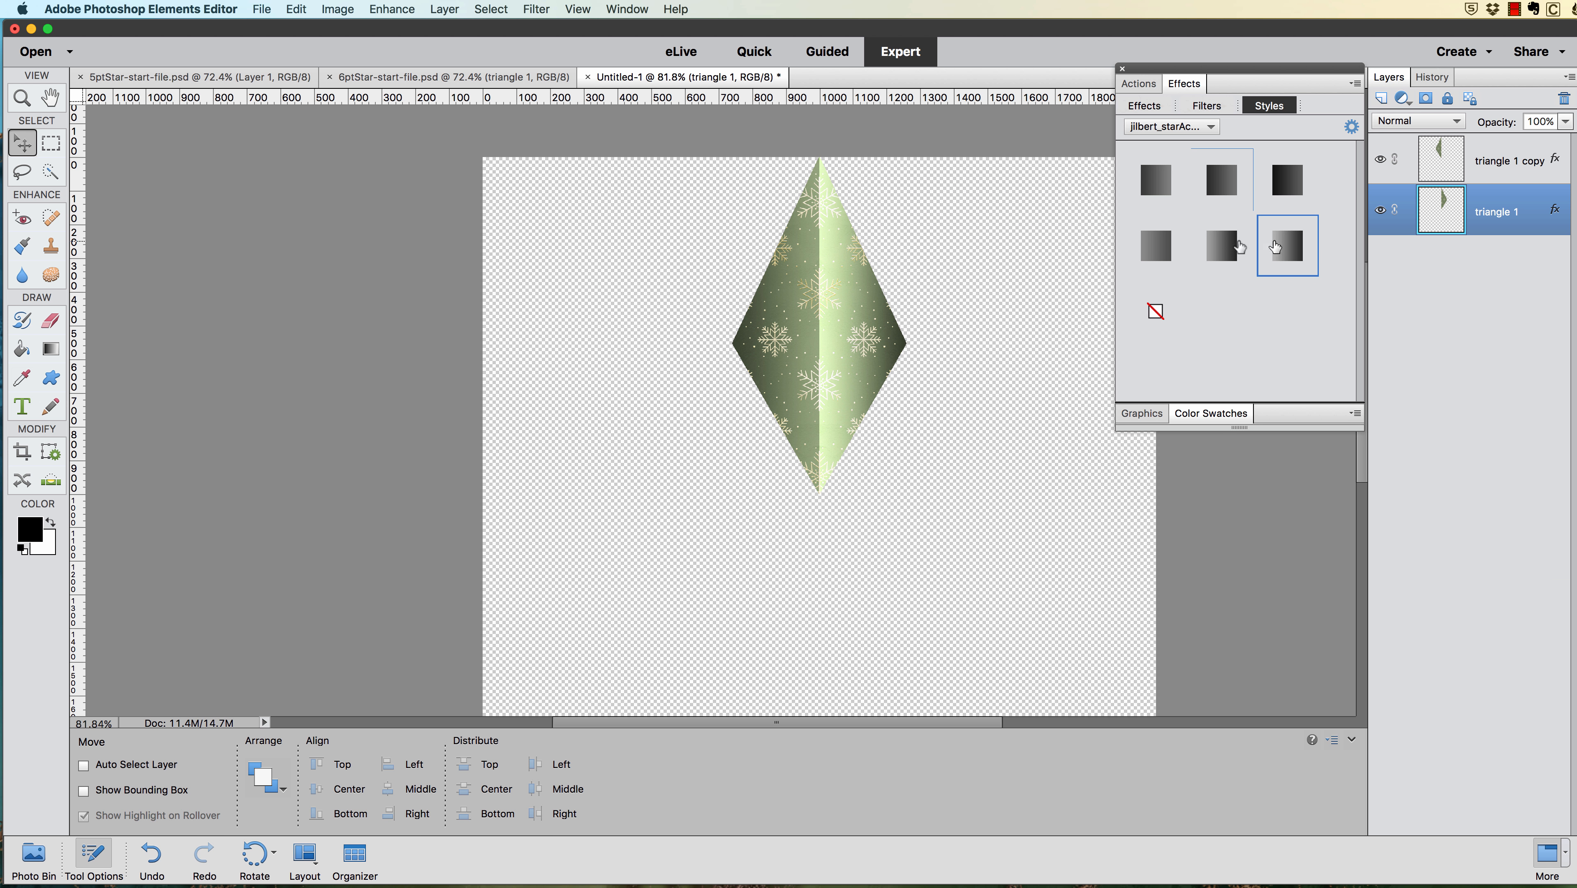
pyautogui.click(1152, 255)
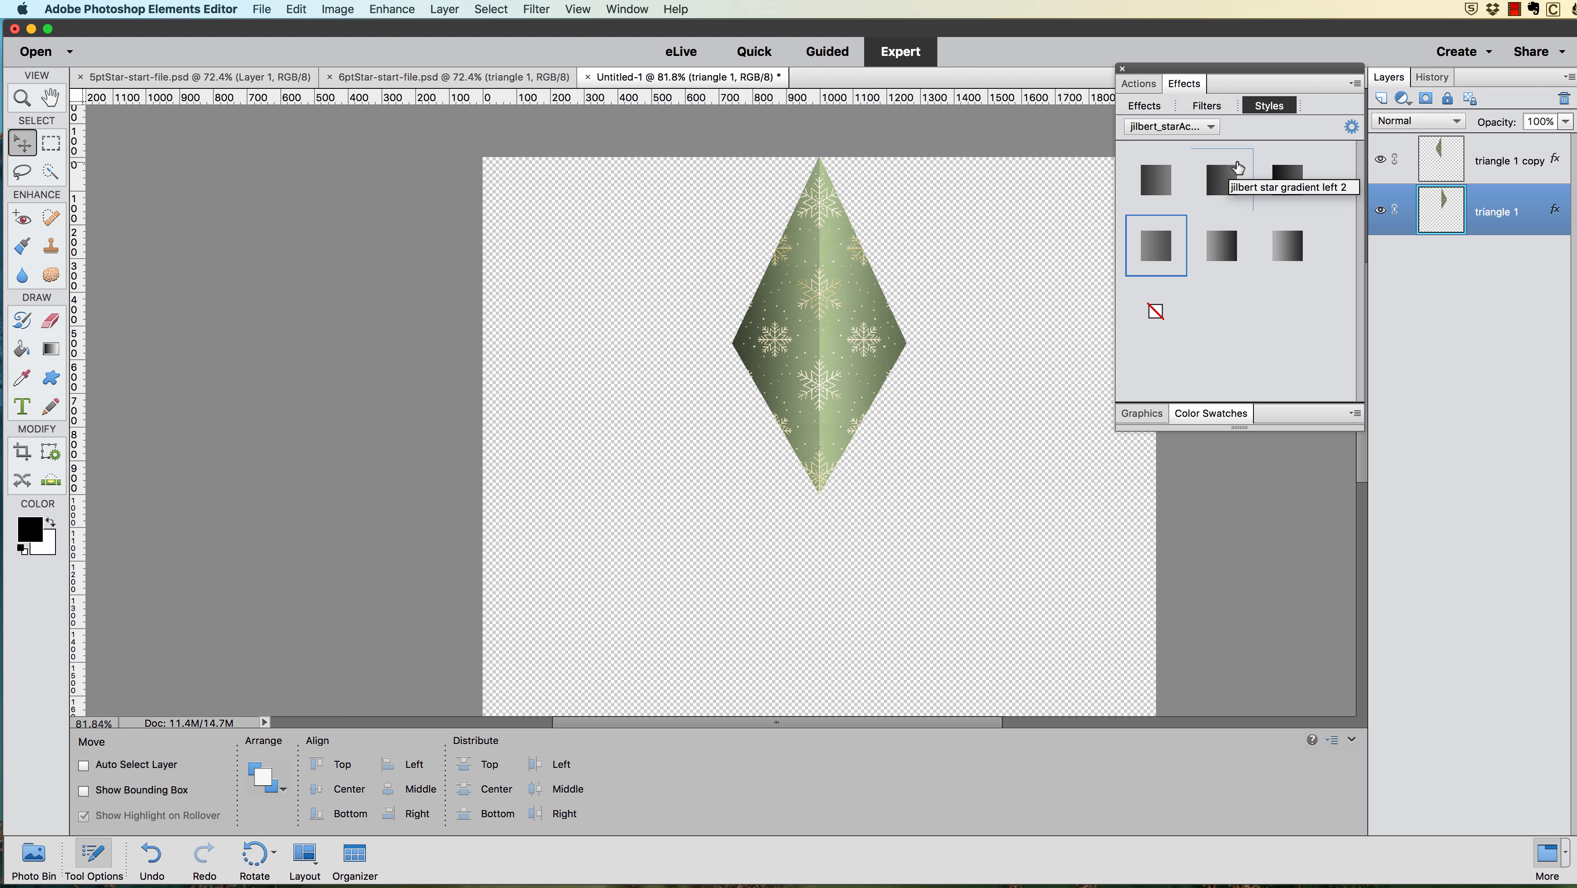
# Compare the left star gradients on the triangle 1 copy layer and settle on jilbert star gradient left 2.
pyautogui.click(1512, 171)
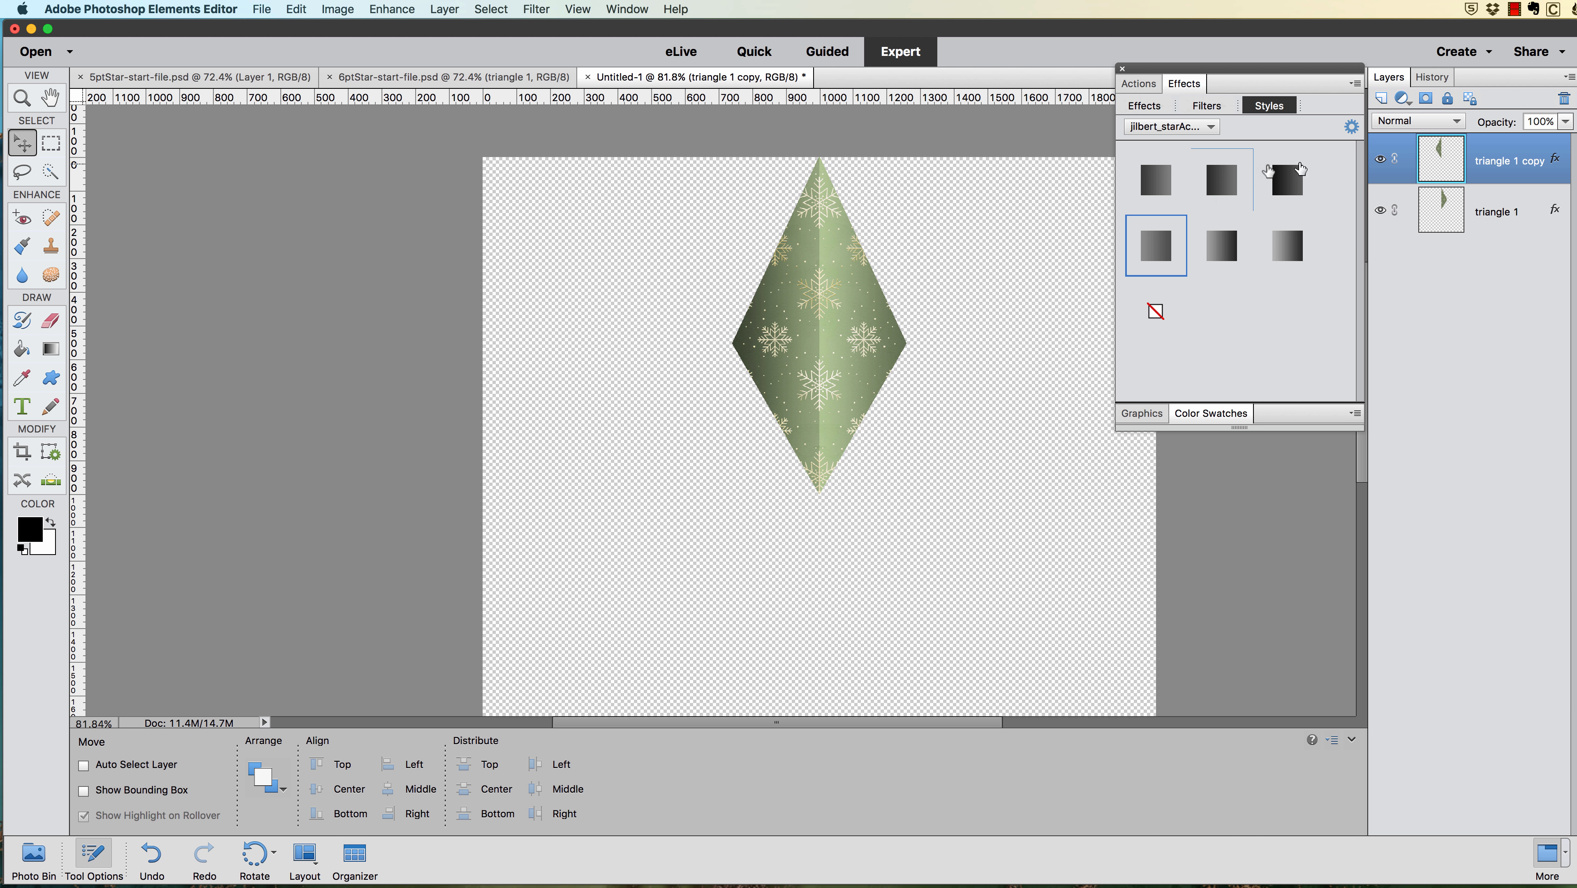
pyautogui.click(1161, 185)
pyautogui.click(1225, 182)
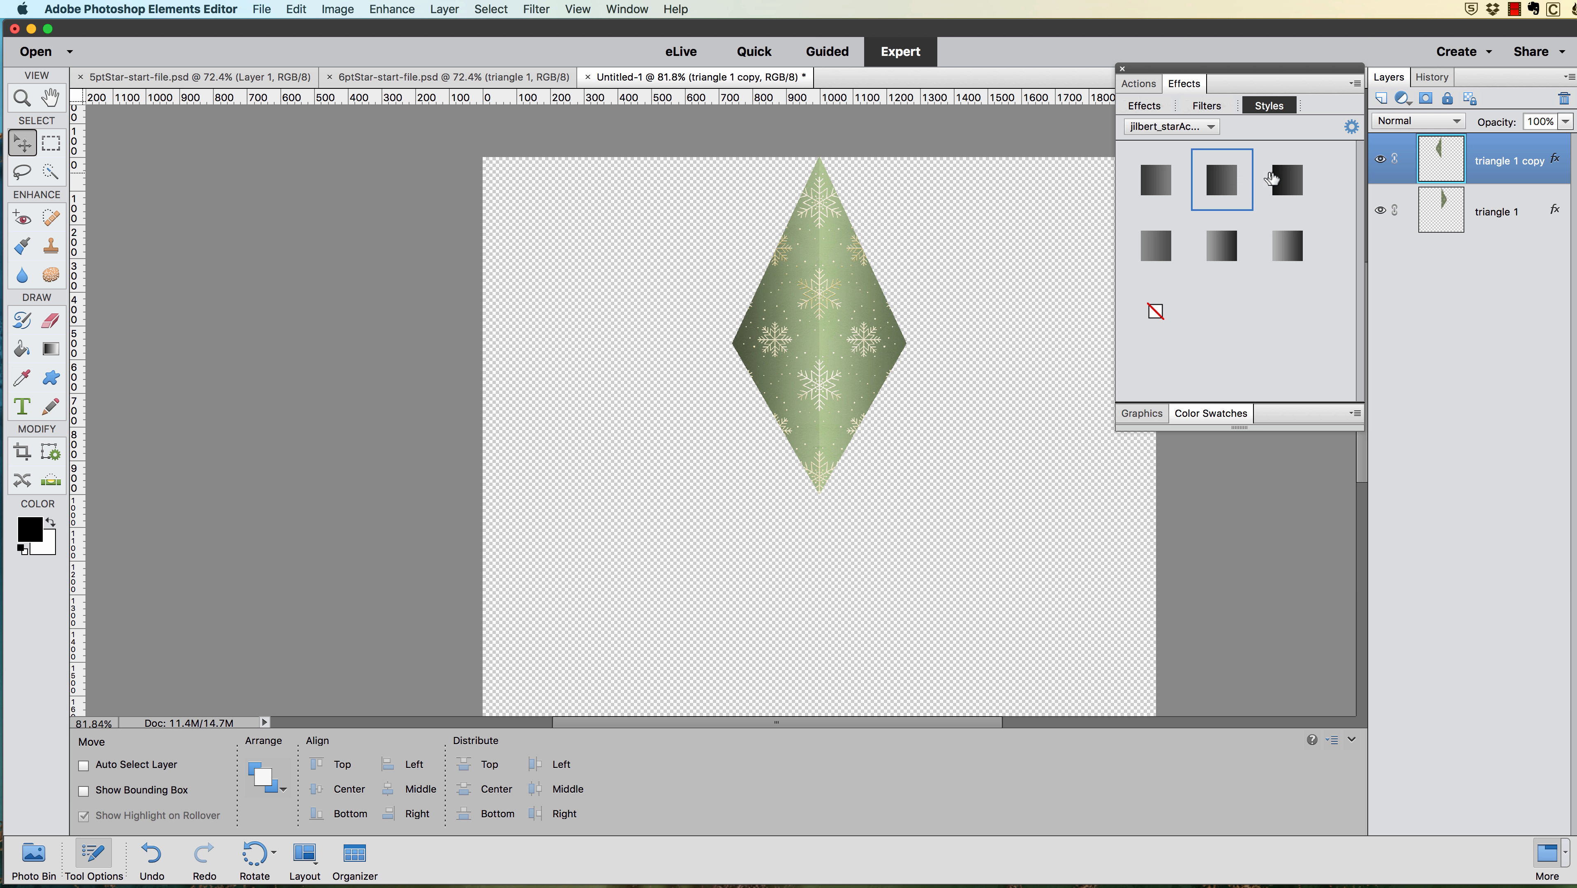
pyautogui.click(1294, 182)
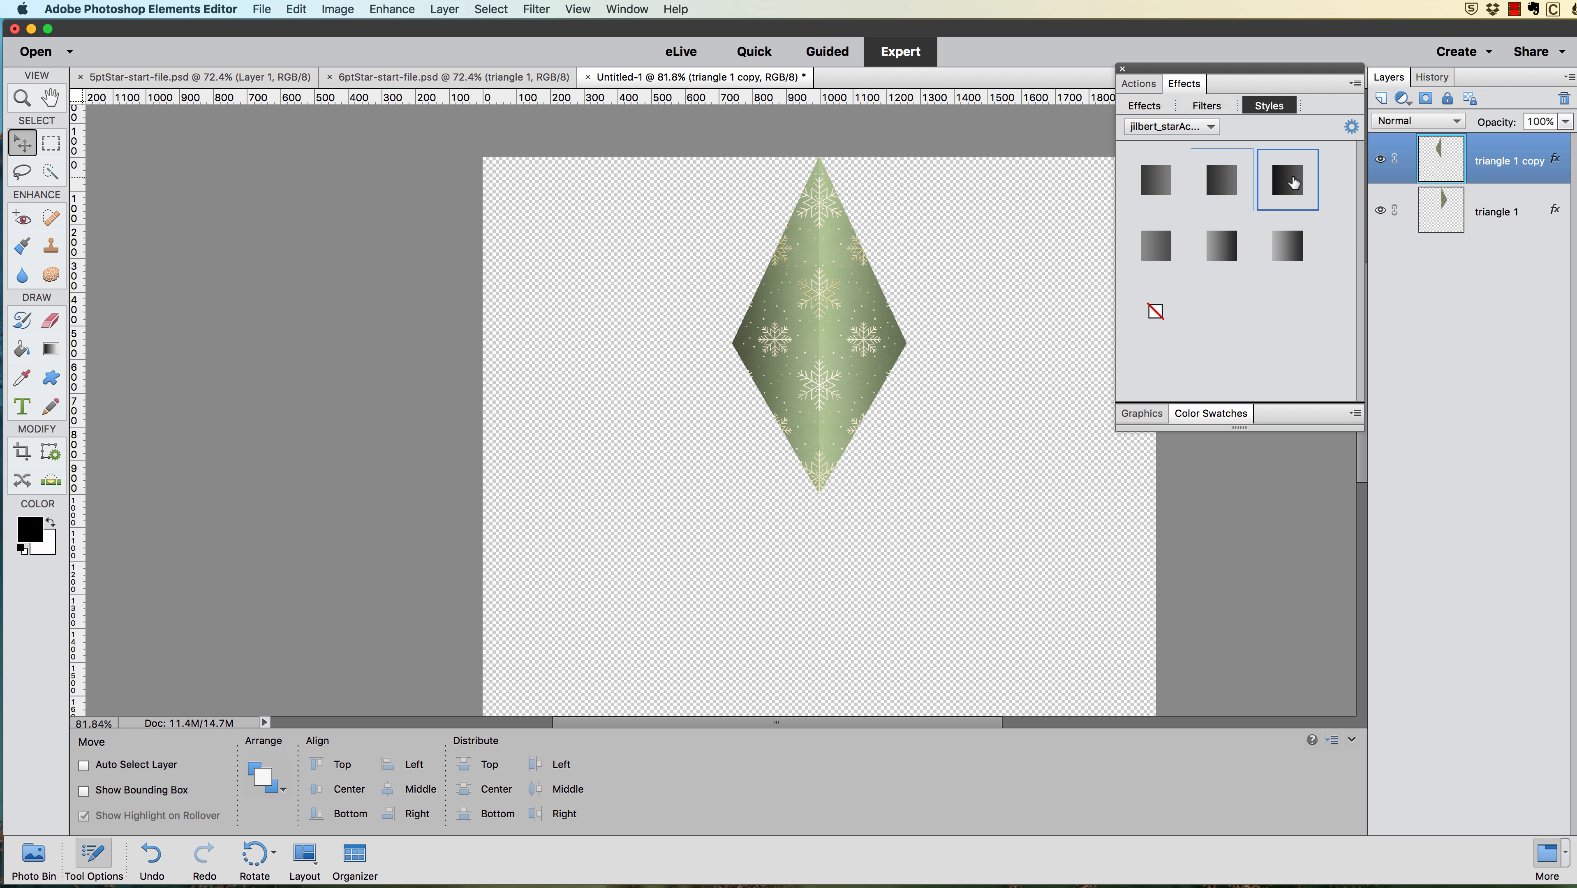
pyautogui.click(1234, 185)
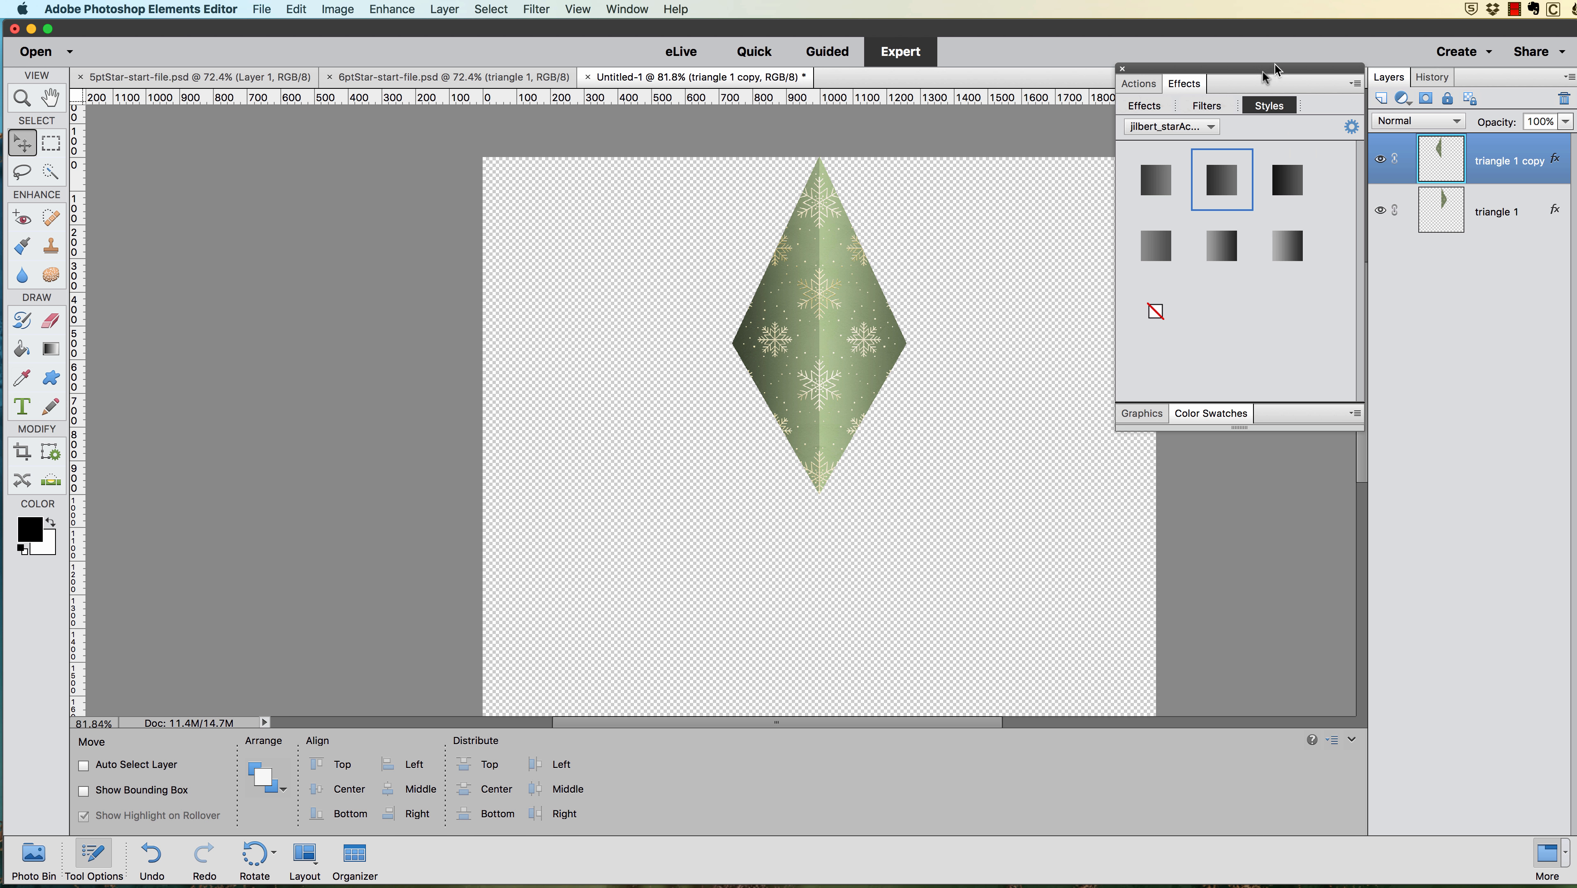
# Run the rest of the 5pt star action to assemble the green star, stop it before Save, and close Untitled-1 without saving.
pyautogui.click(1139, 83)
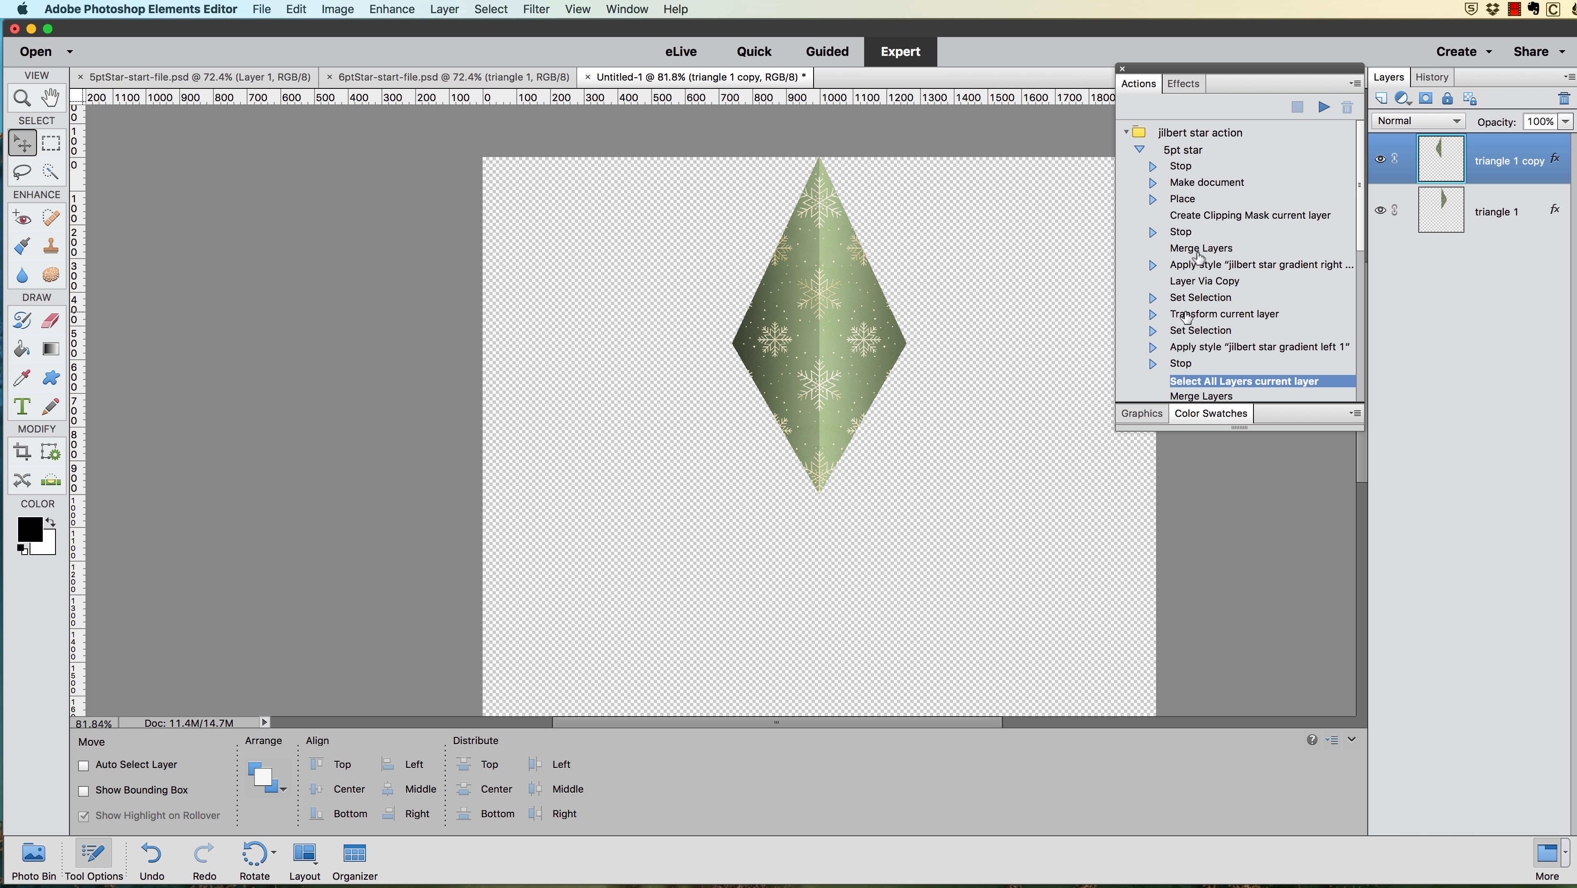
pyautogui.click(1324, 107)
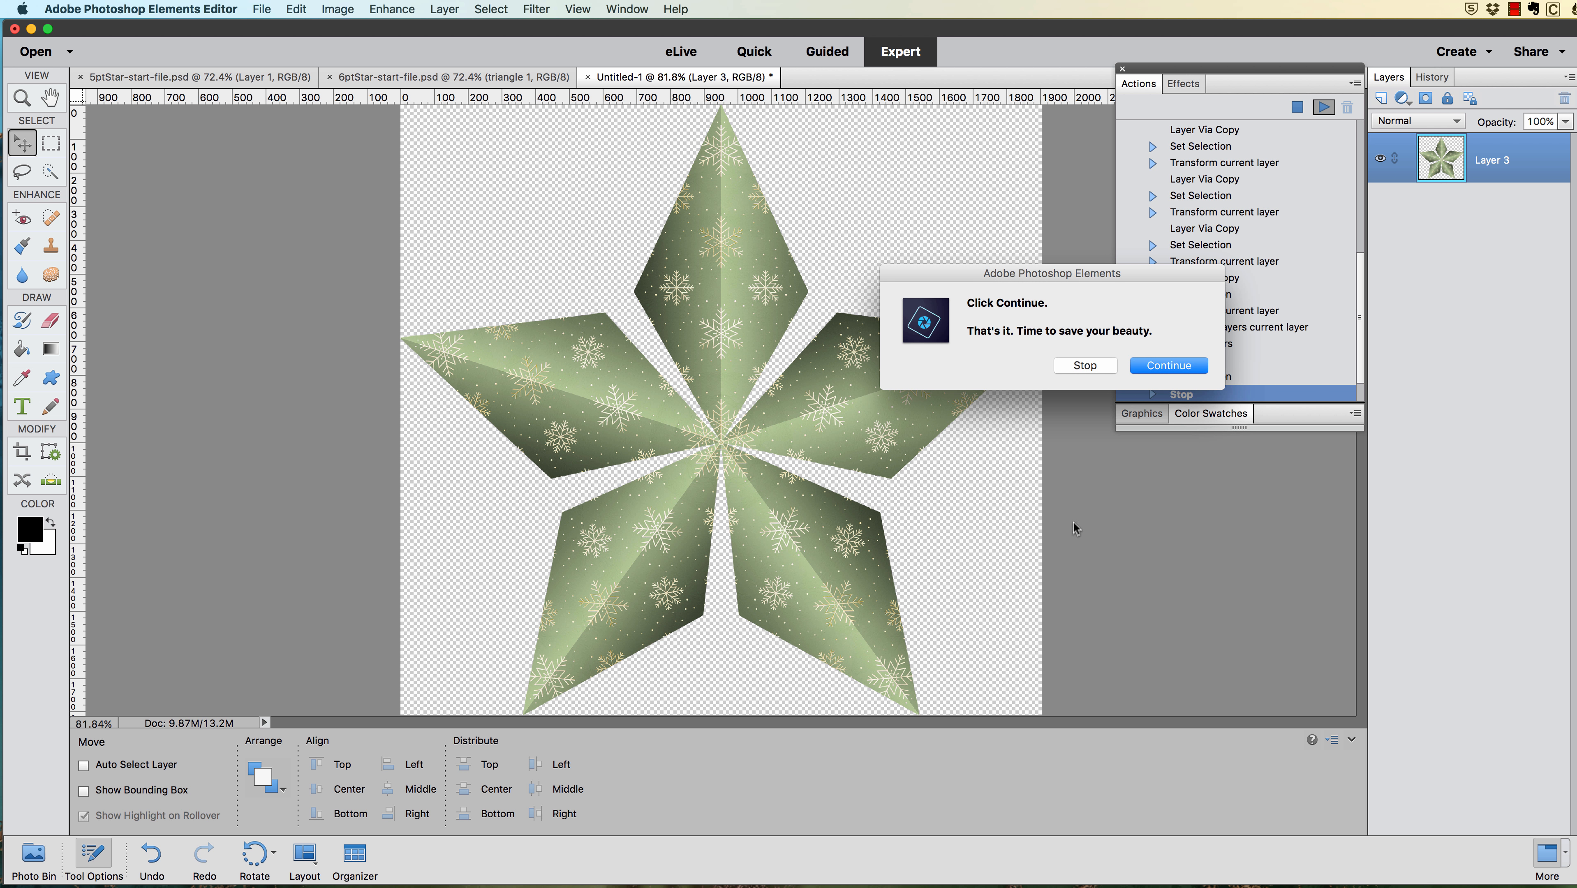
pyautogui.click(1084, 367)
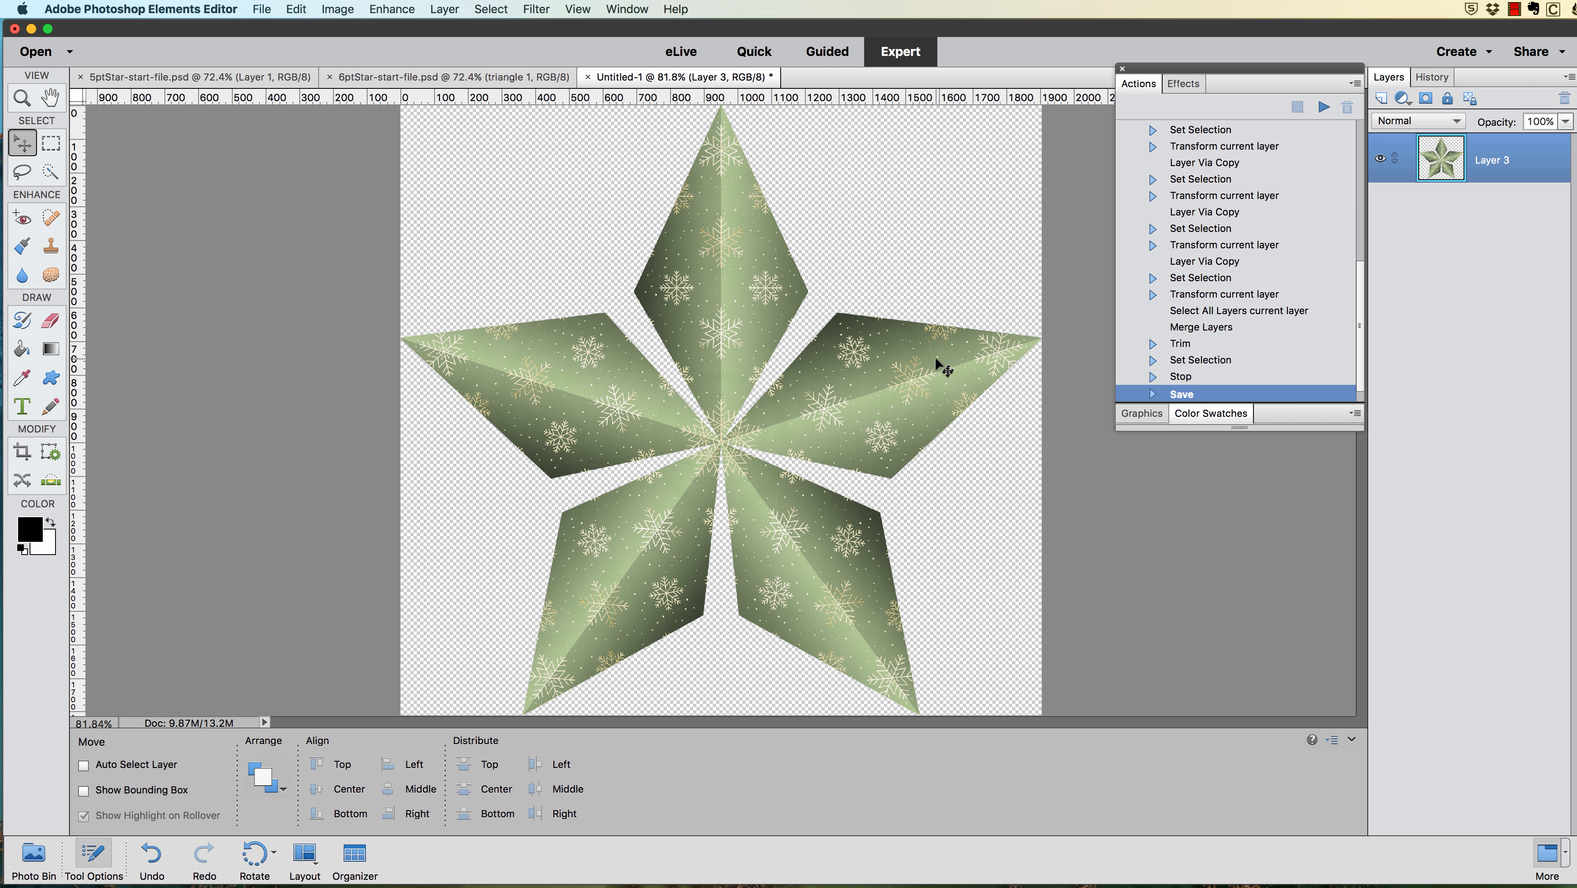
pyautogui.click(587, 79)
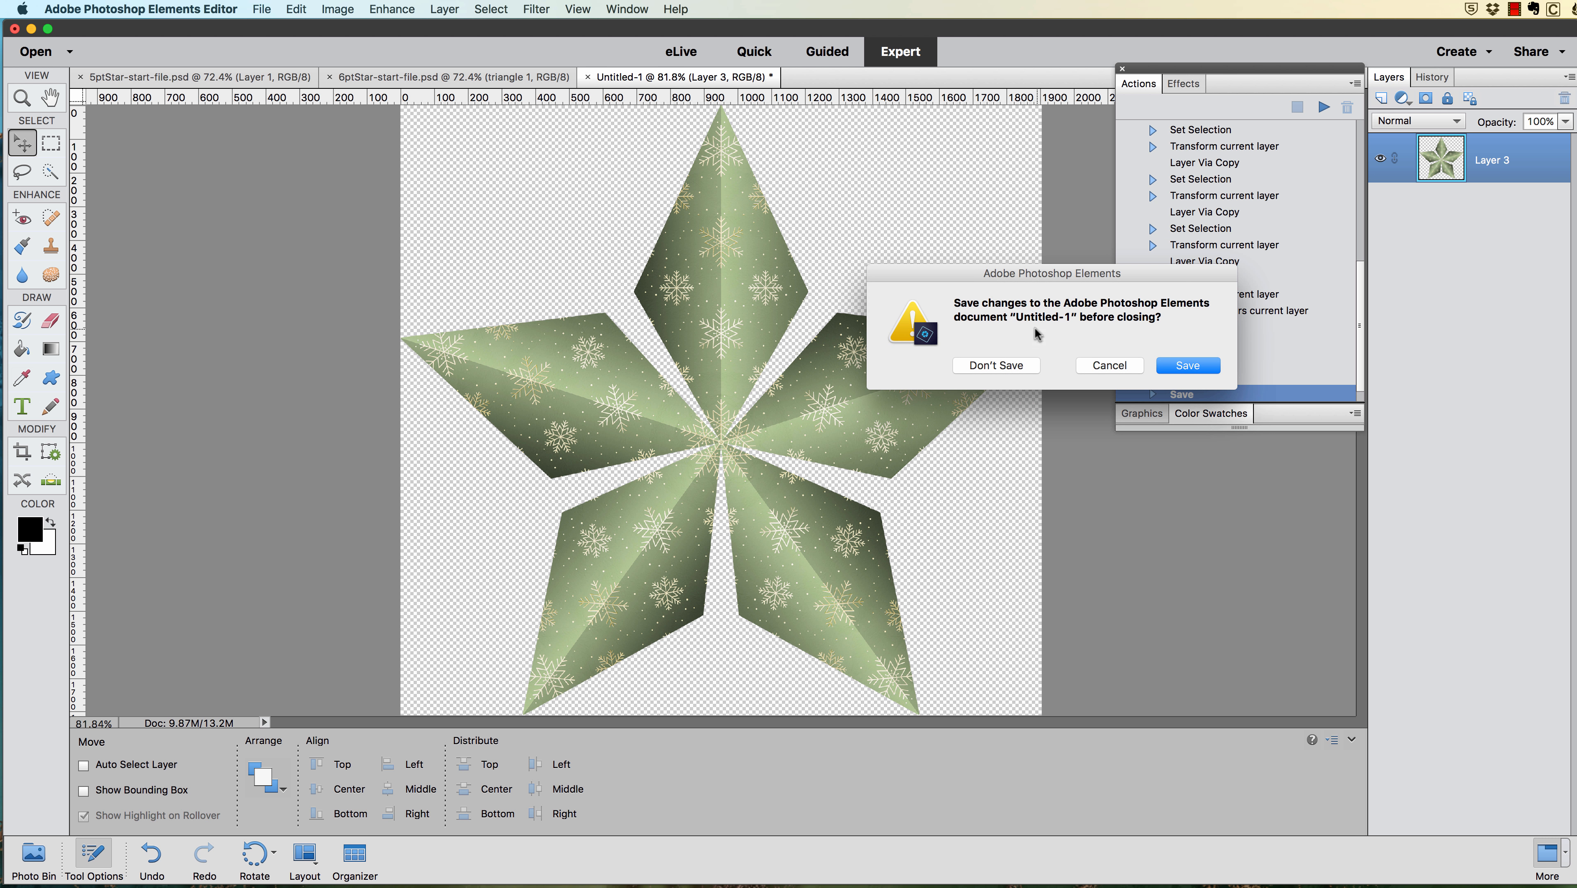
pyautogui.click(995, 366)
# Collapse the 5pt star action, expand the 6pt star action, and run it from its Make document step.
pyautogui.scroll(5, 1188, 200)
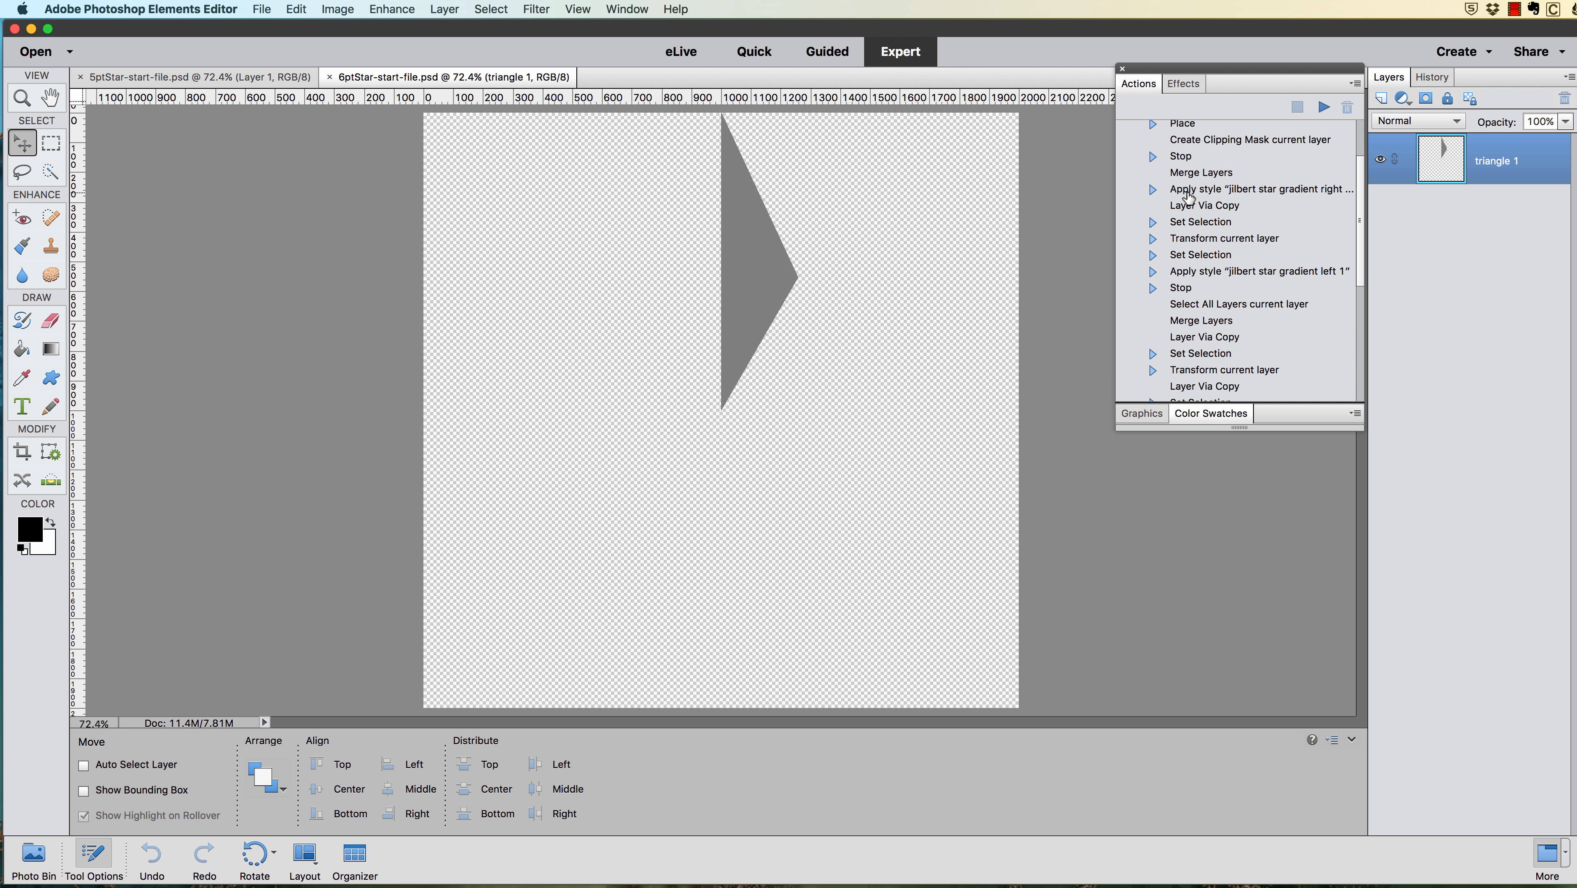
pyautogui.click(1138, 151)
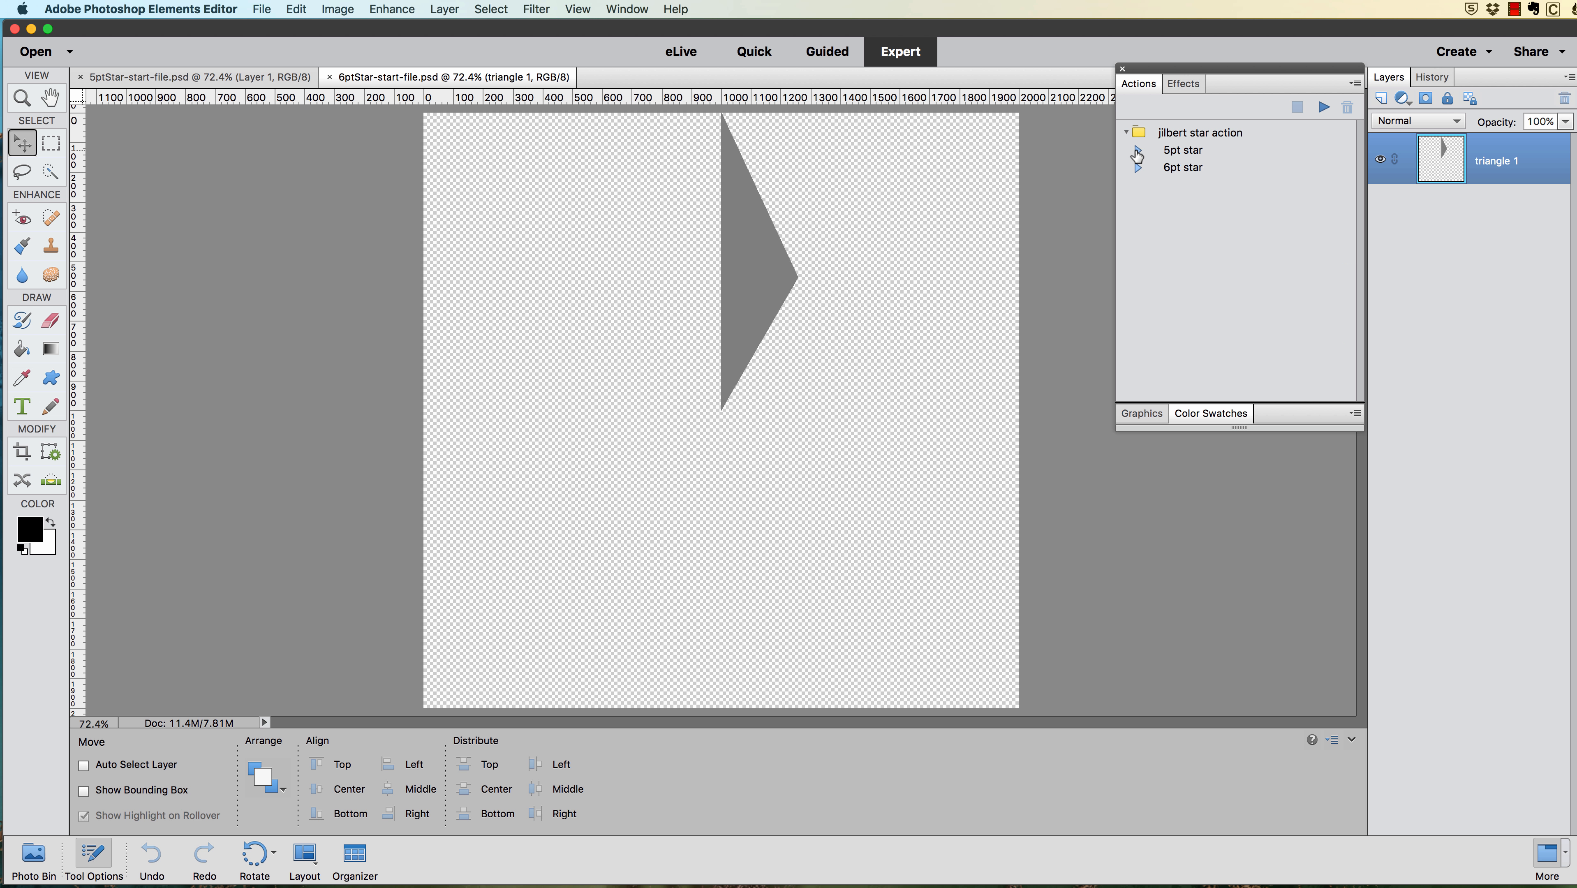
pyautogui.click(1173, 169)
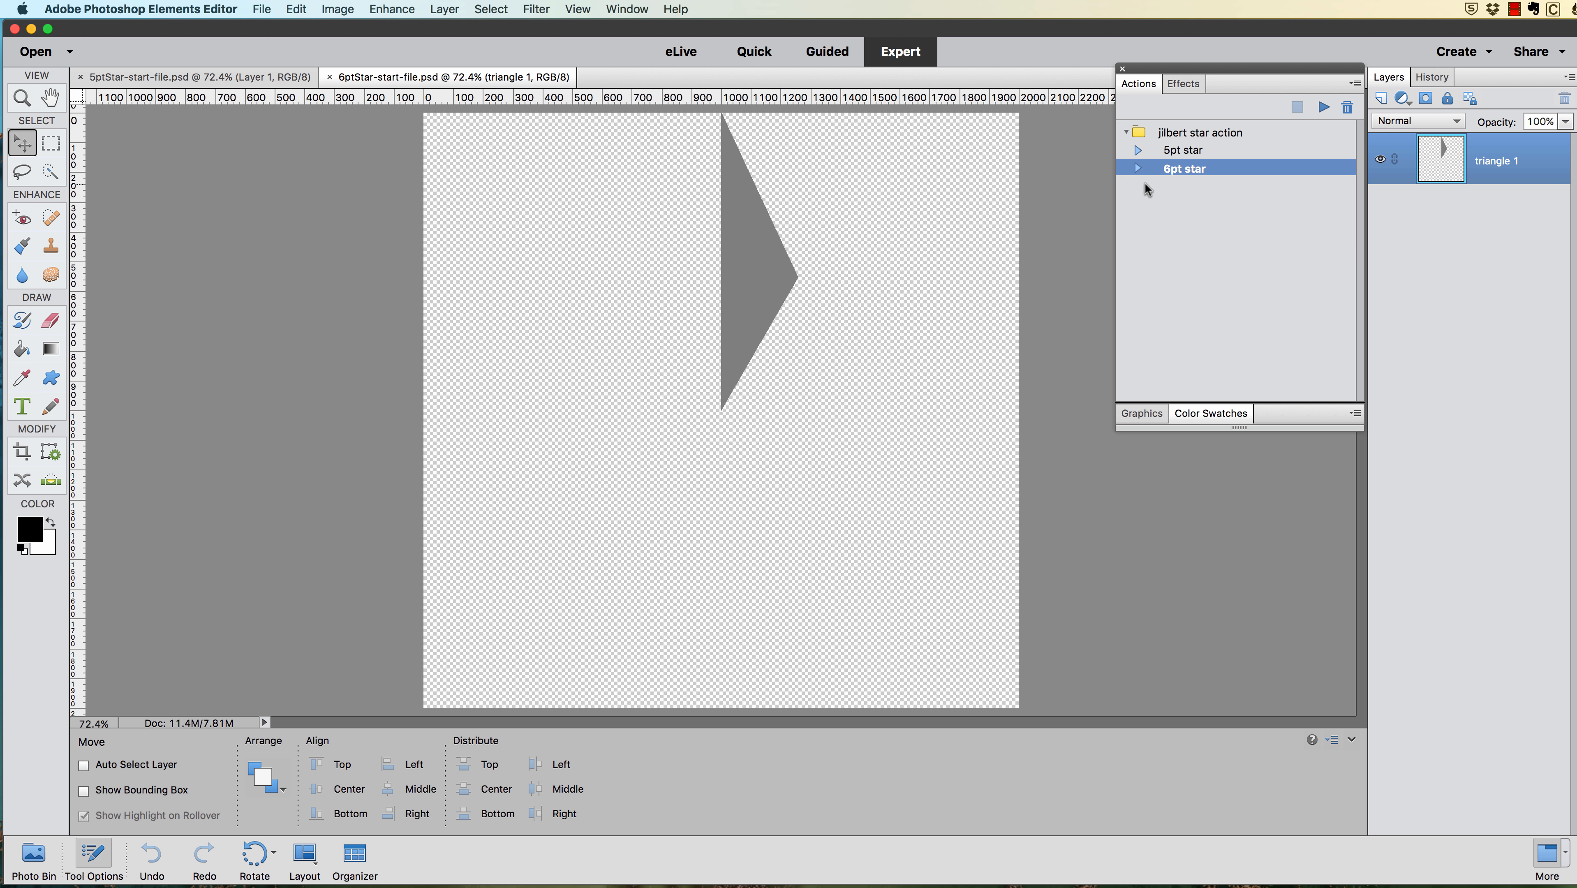
pyautogui.click(1138, 168)
pyautogui.click(1188, 200)
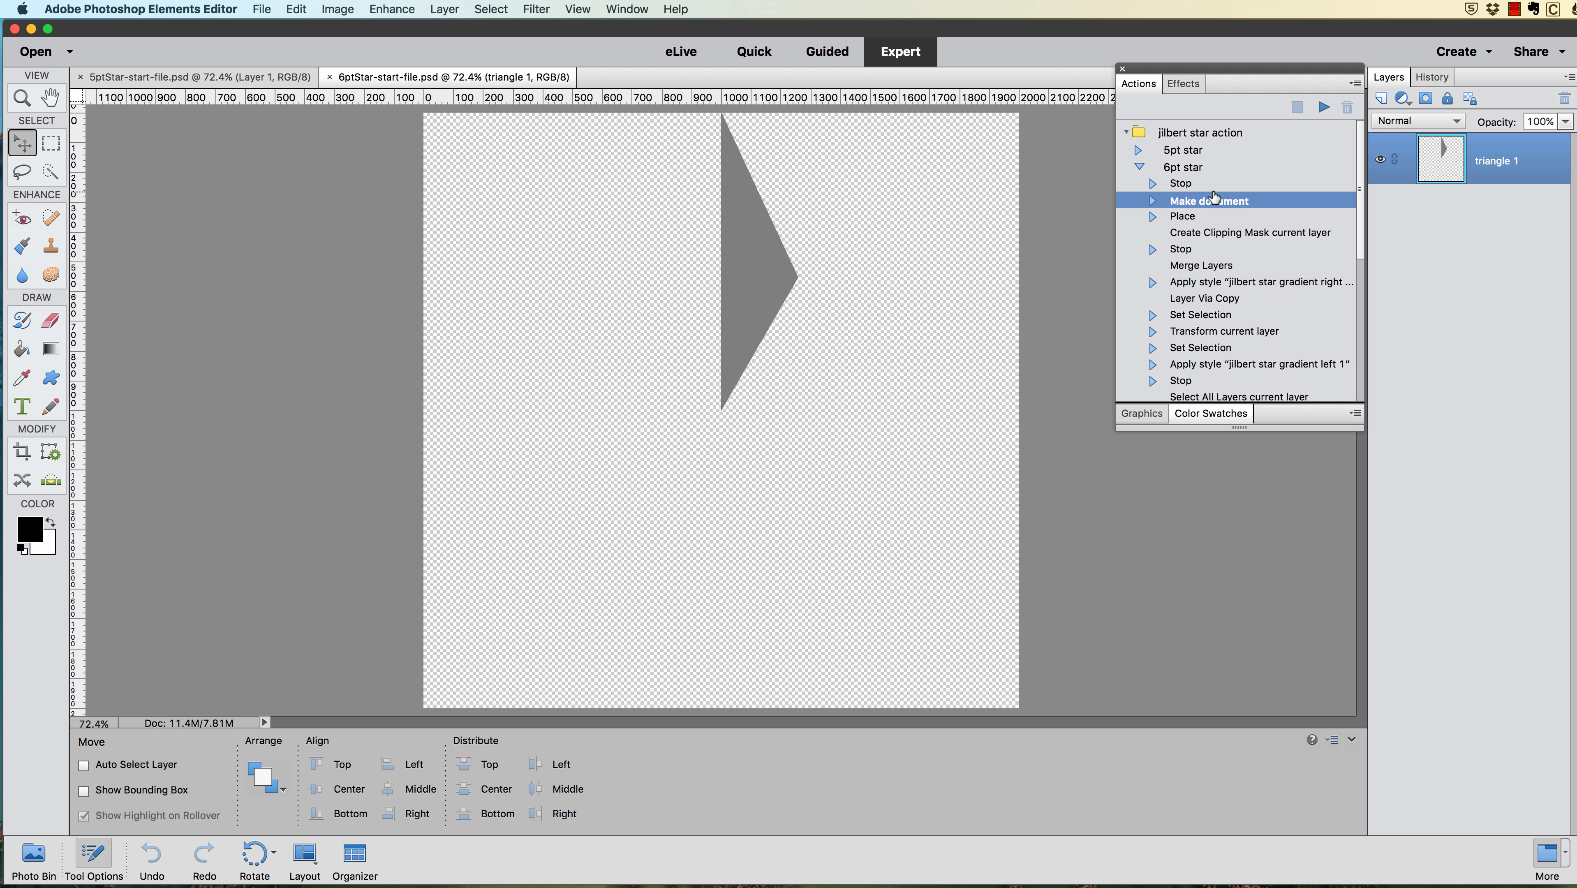
pyautogui.click(1325, 107)
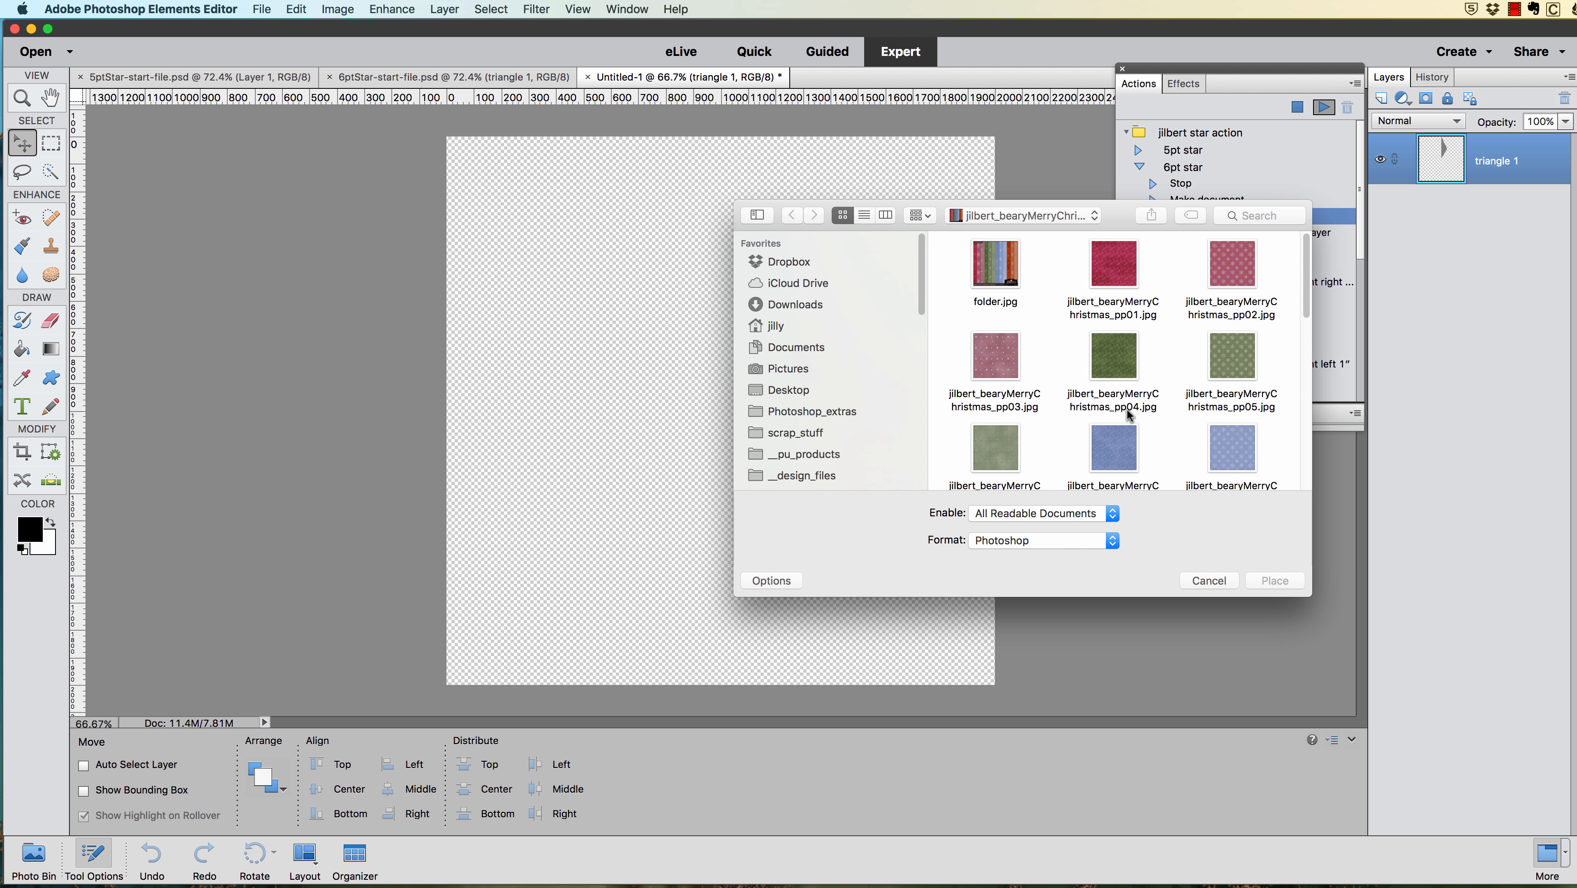
# Place jilbert_bearyMerryChristmas_pp05.jpg, scale it to about 31% width with constrained proportions, and position it over the grey triangle.
pyautogui.click(1222, 355)
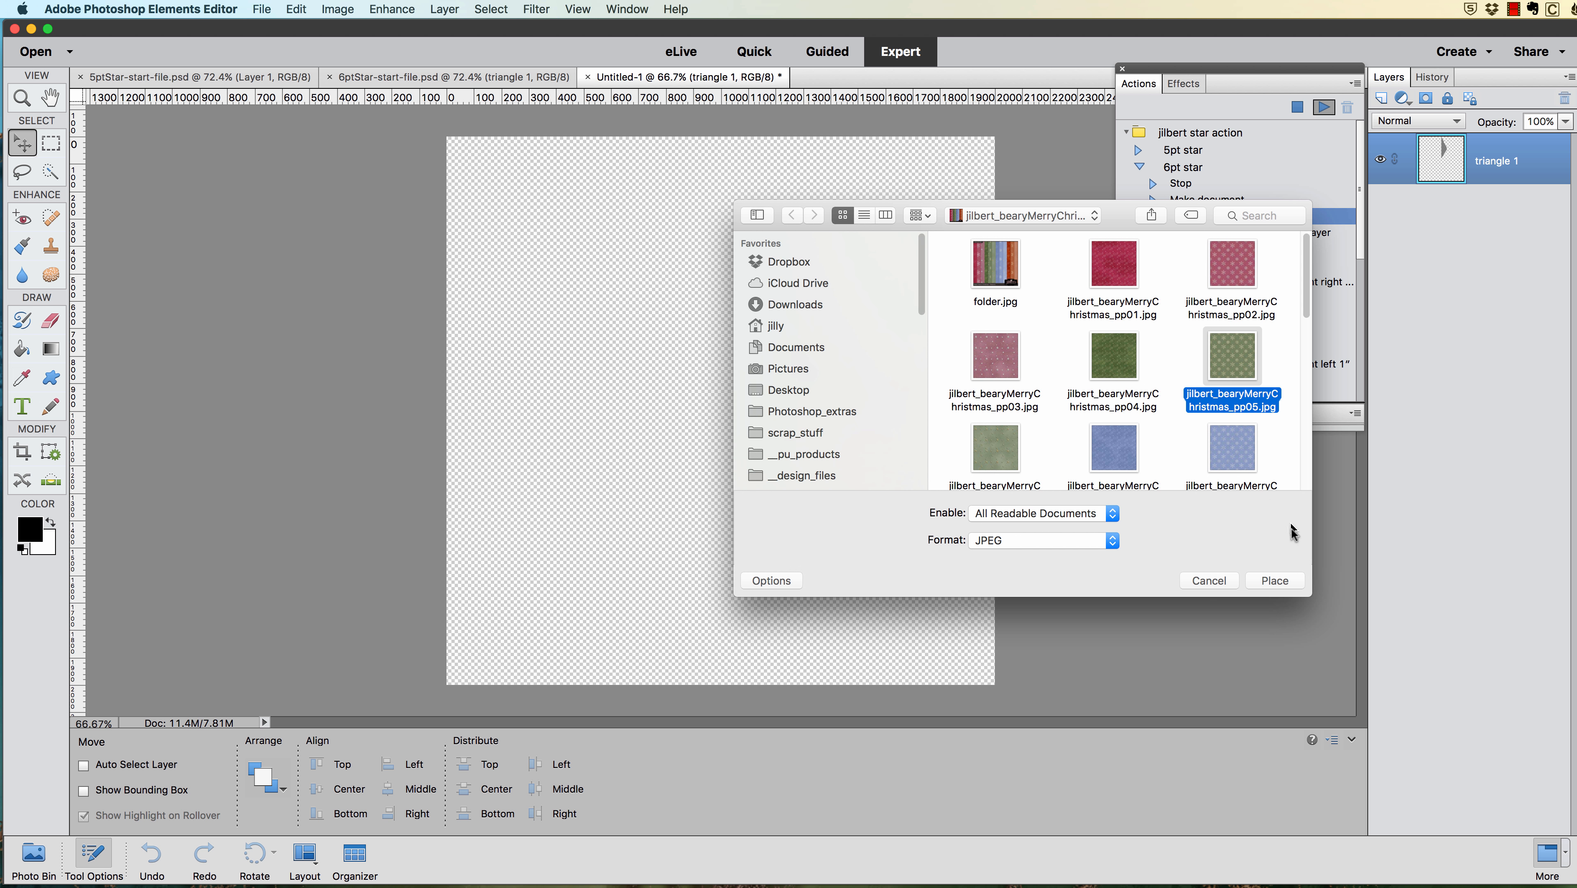
pyautogui.click(1275, 580)
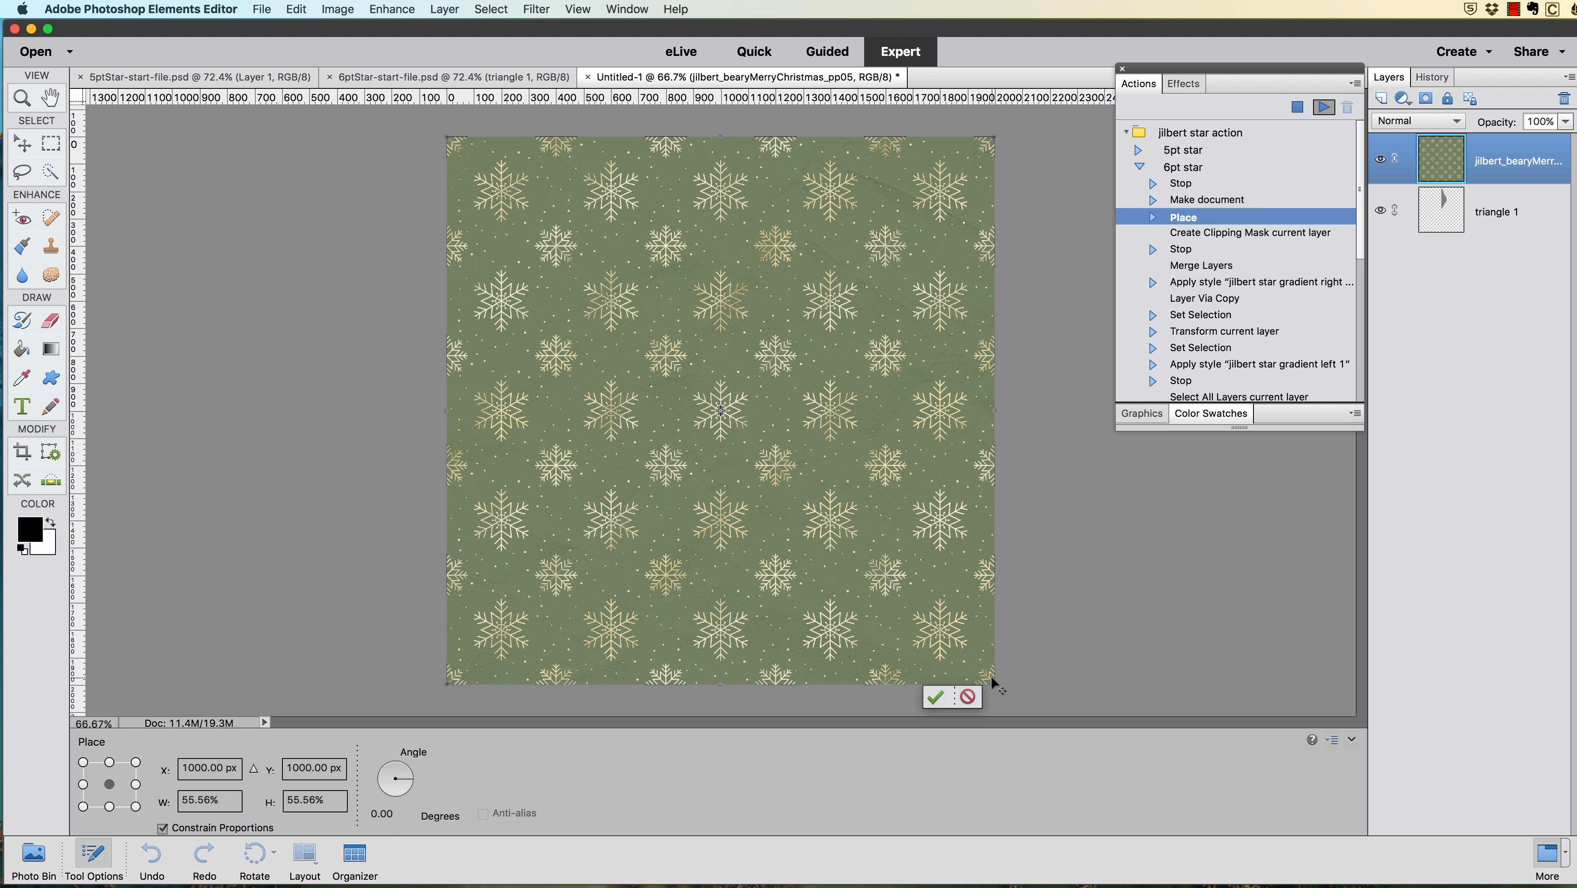
pyautogui.moveTo(994, 684); pyautogui.dragTo(875, 558)
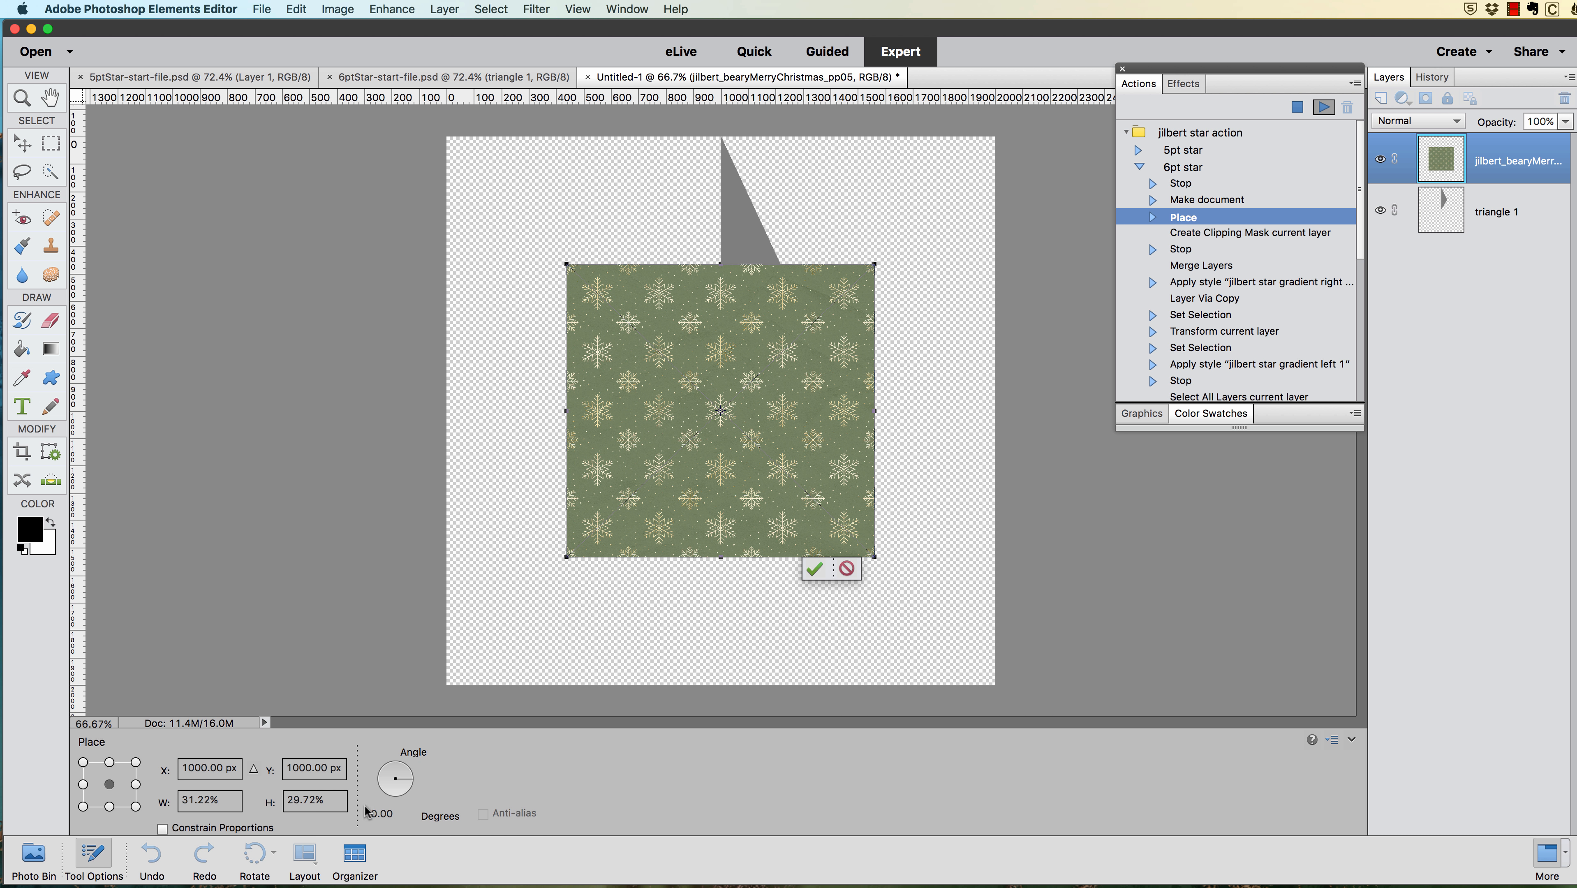
pyautogui.click(162, 828)
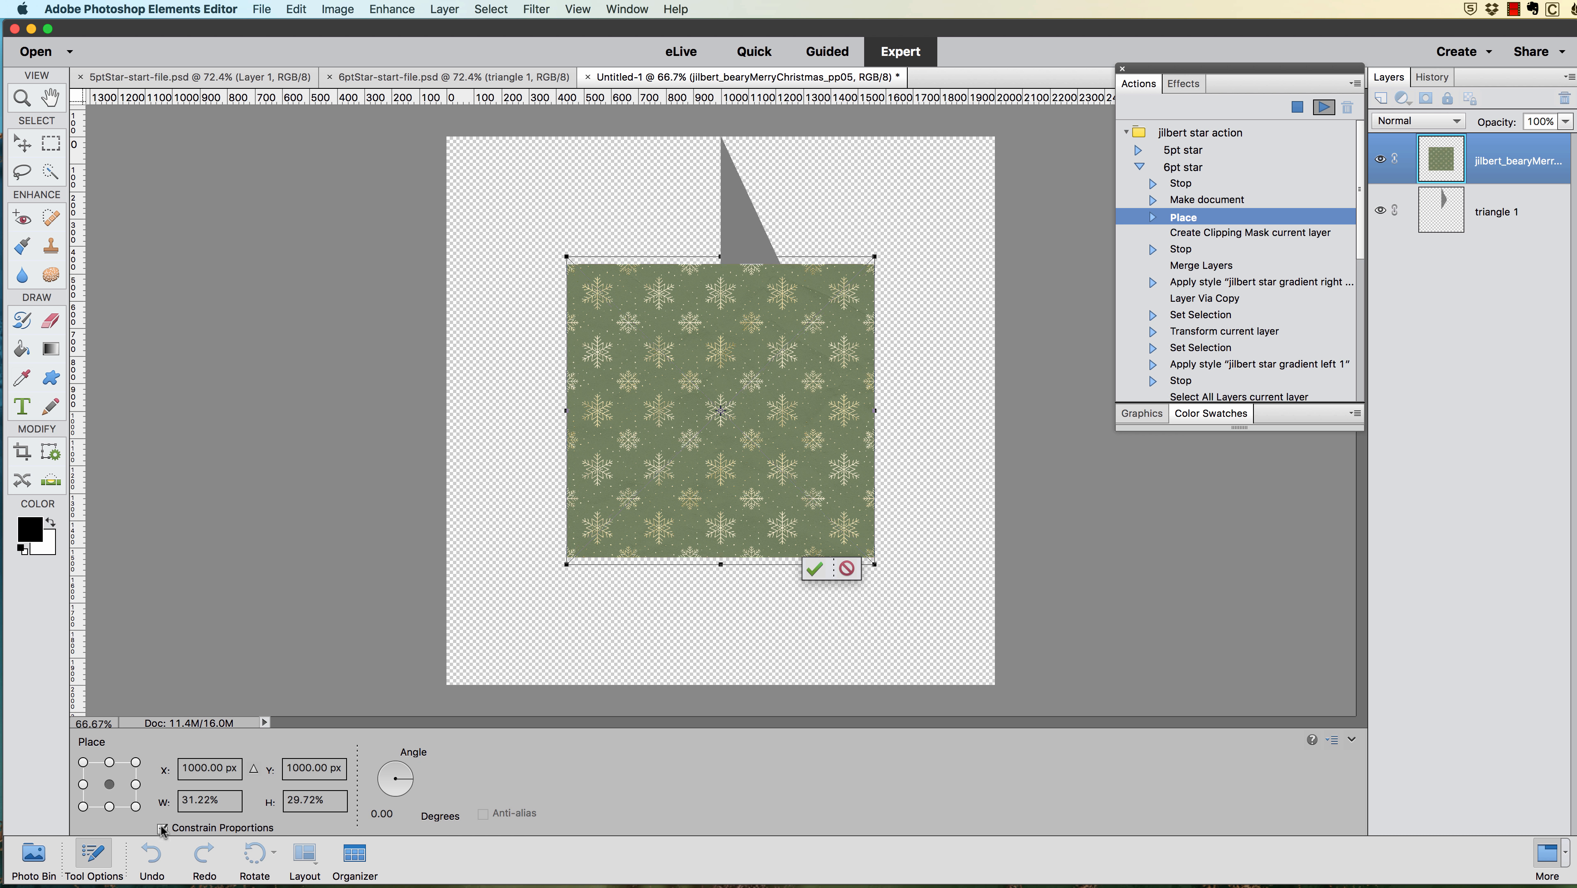
pyautogui.moveTo(729, 318); pyautogui.dragTo(754, 178)
pyautogui.press('Return')
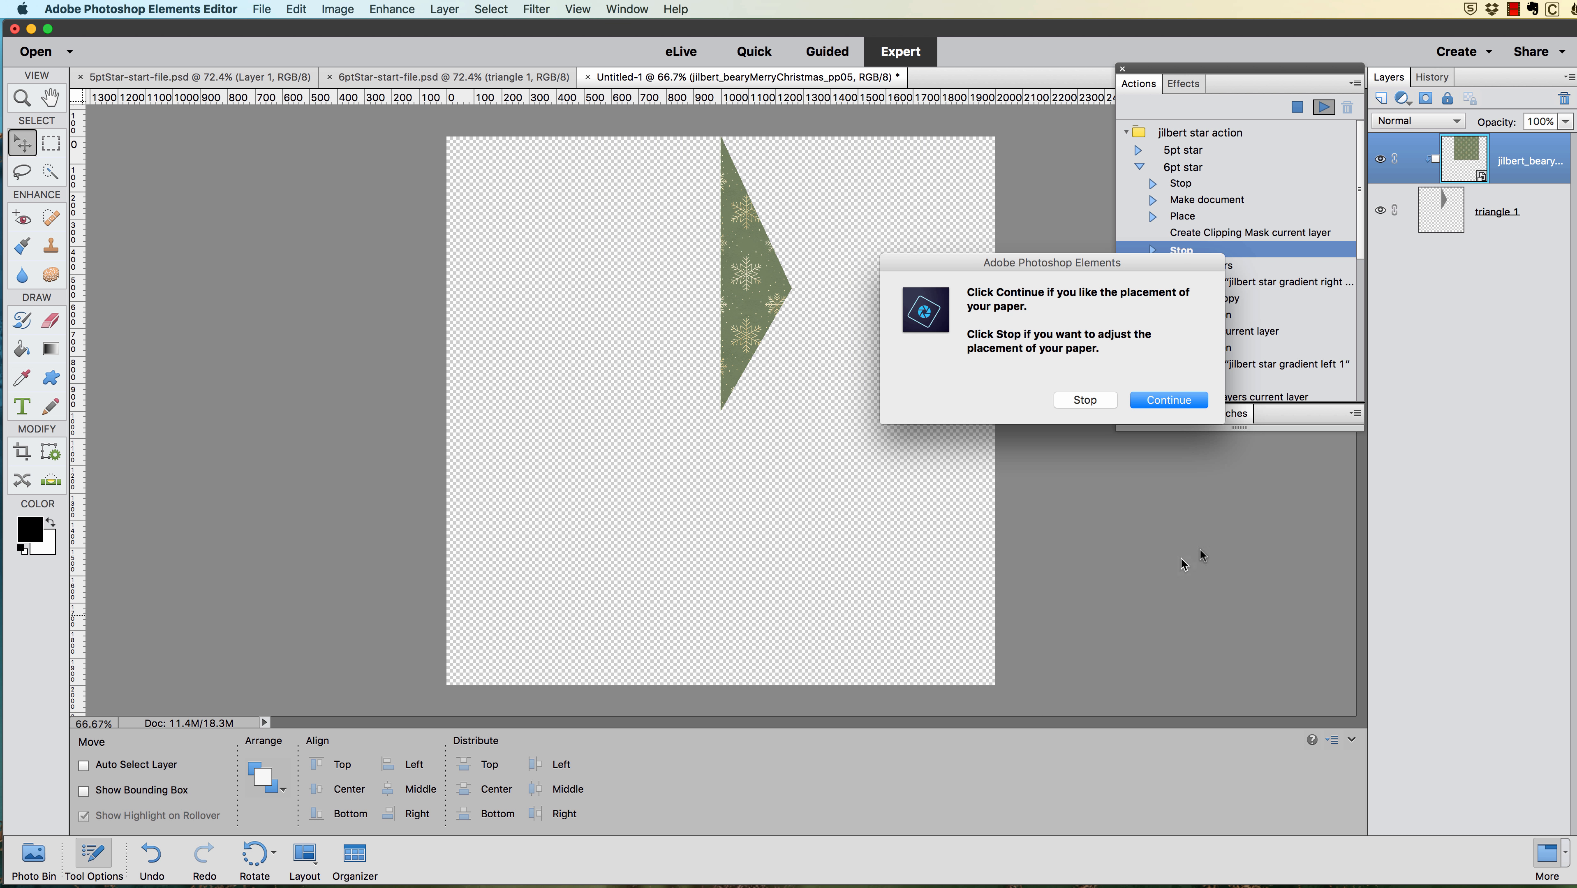
# Stop the action at the paper placement prompt and shift the snowflake paper slightly within the triangle, fine-tuning it with small leftward nudges.
pyautogui.click(1084, 400)
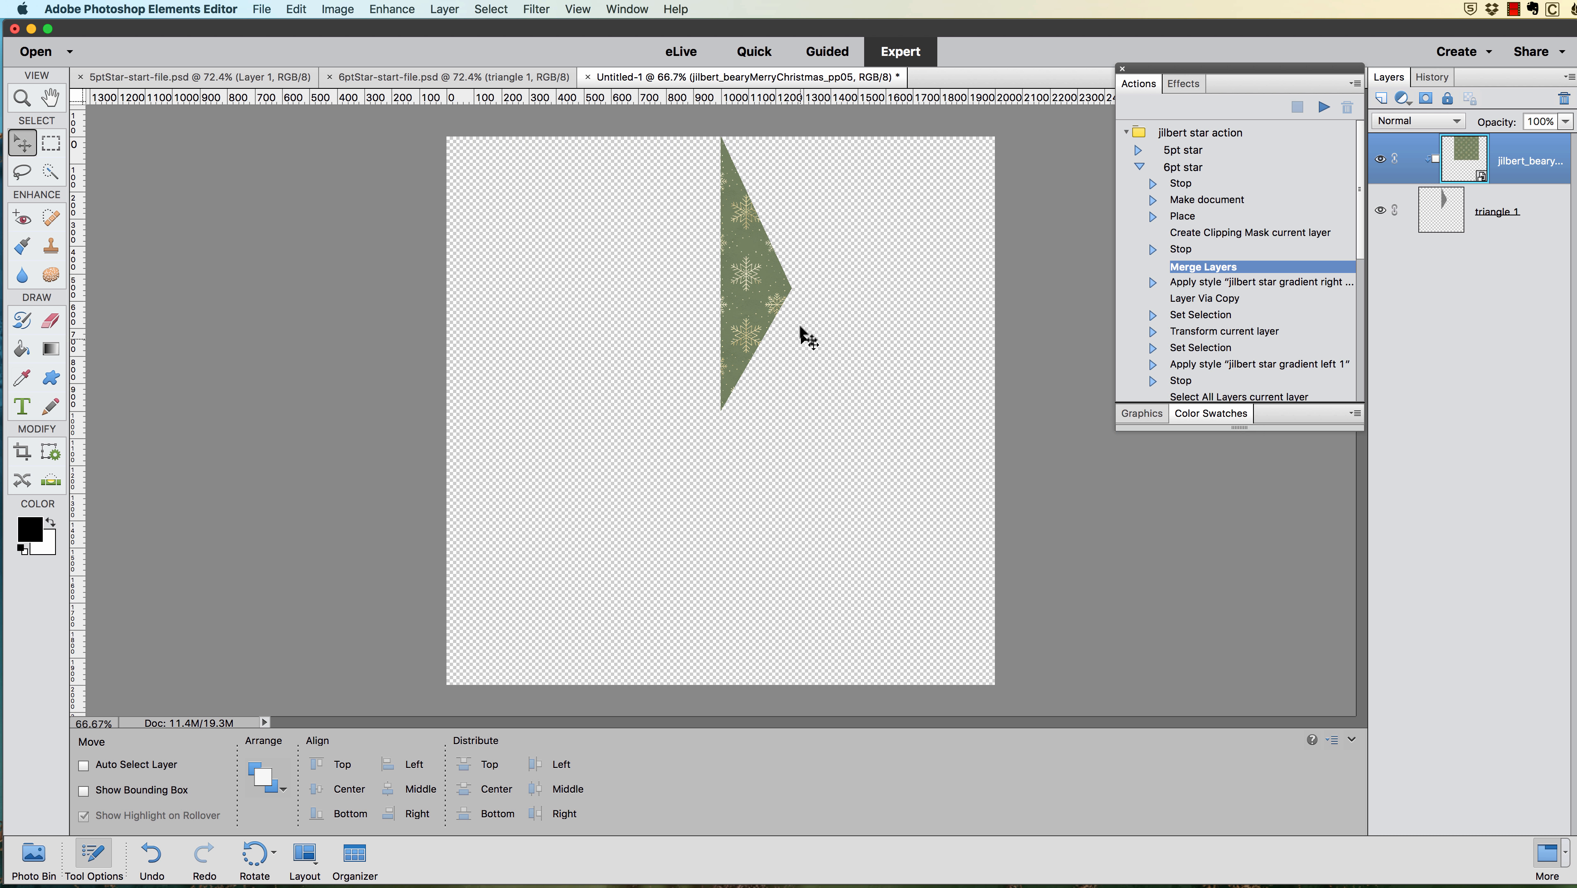
pyautogui.moveTo(757, 311); pyautogui.dragTo(769, 312)
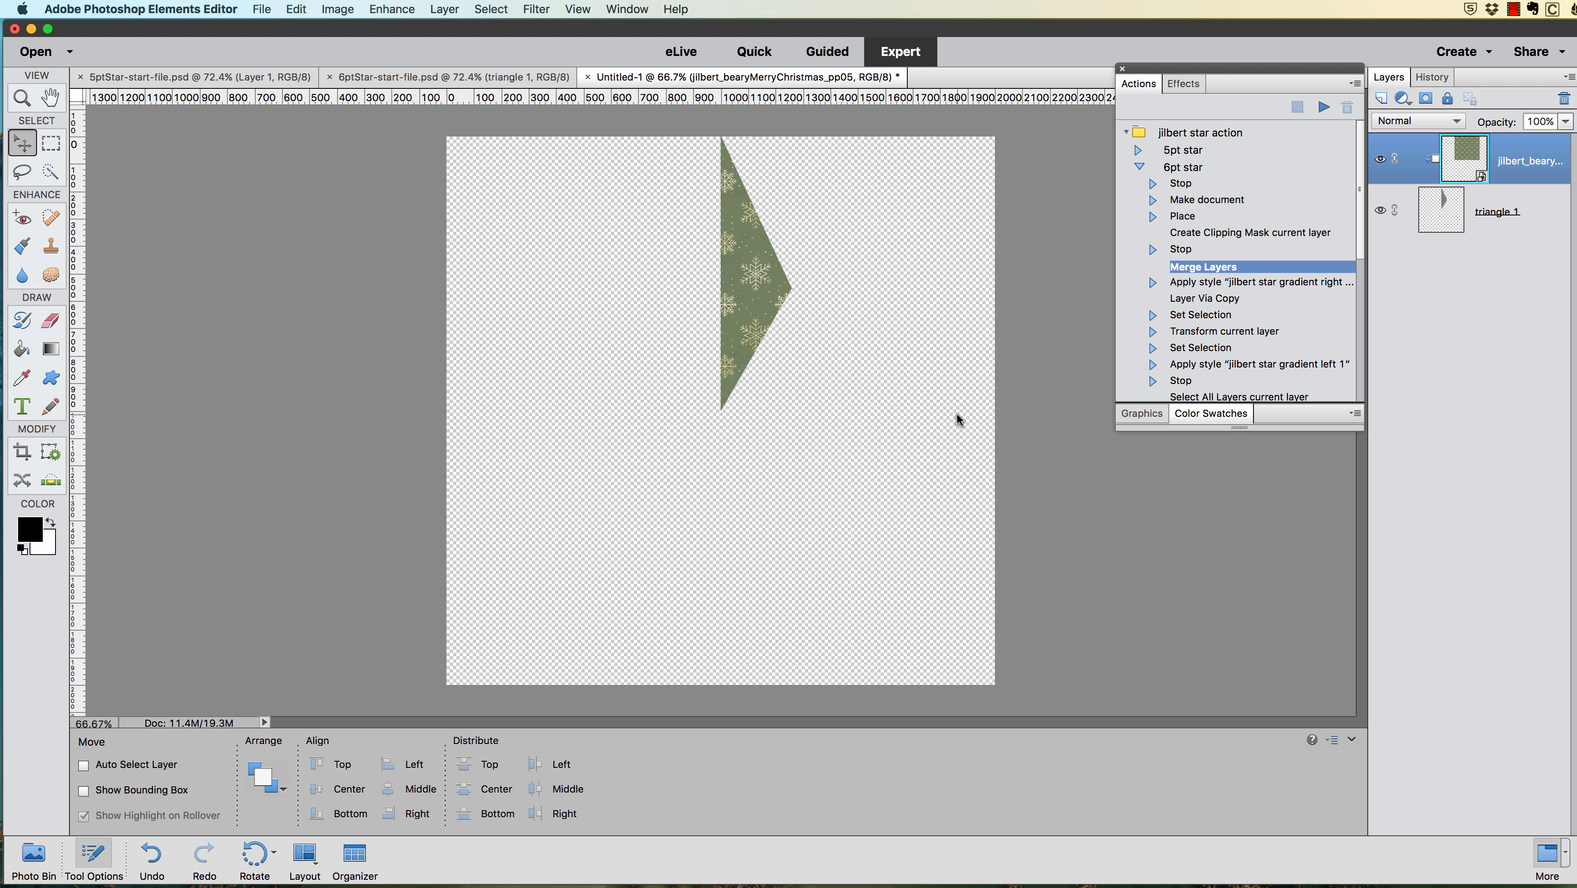
pyautogui.press('Left')
pyautogui.press('Left')
pyautogui.press('Left')
pyautogui.press('Left')
pyautogui.press('Left')
pyautogui.press('Left')
pyautogui.press('Left')
pyautogui.press('Left')
pyautogui.press('Left')
pyautogui.press('Left')
pyautogui.press('Left')
pyautogui.press('Left')
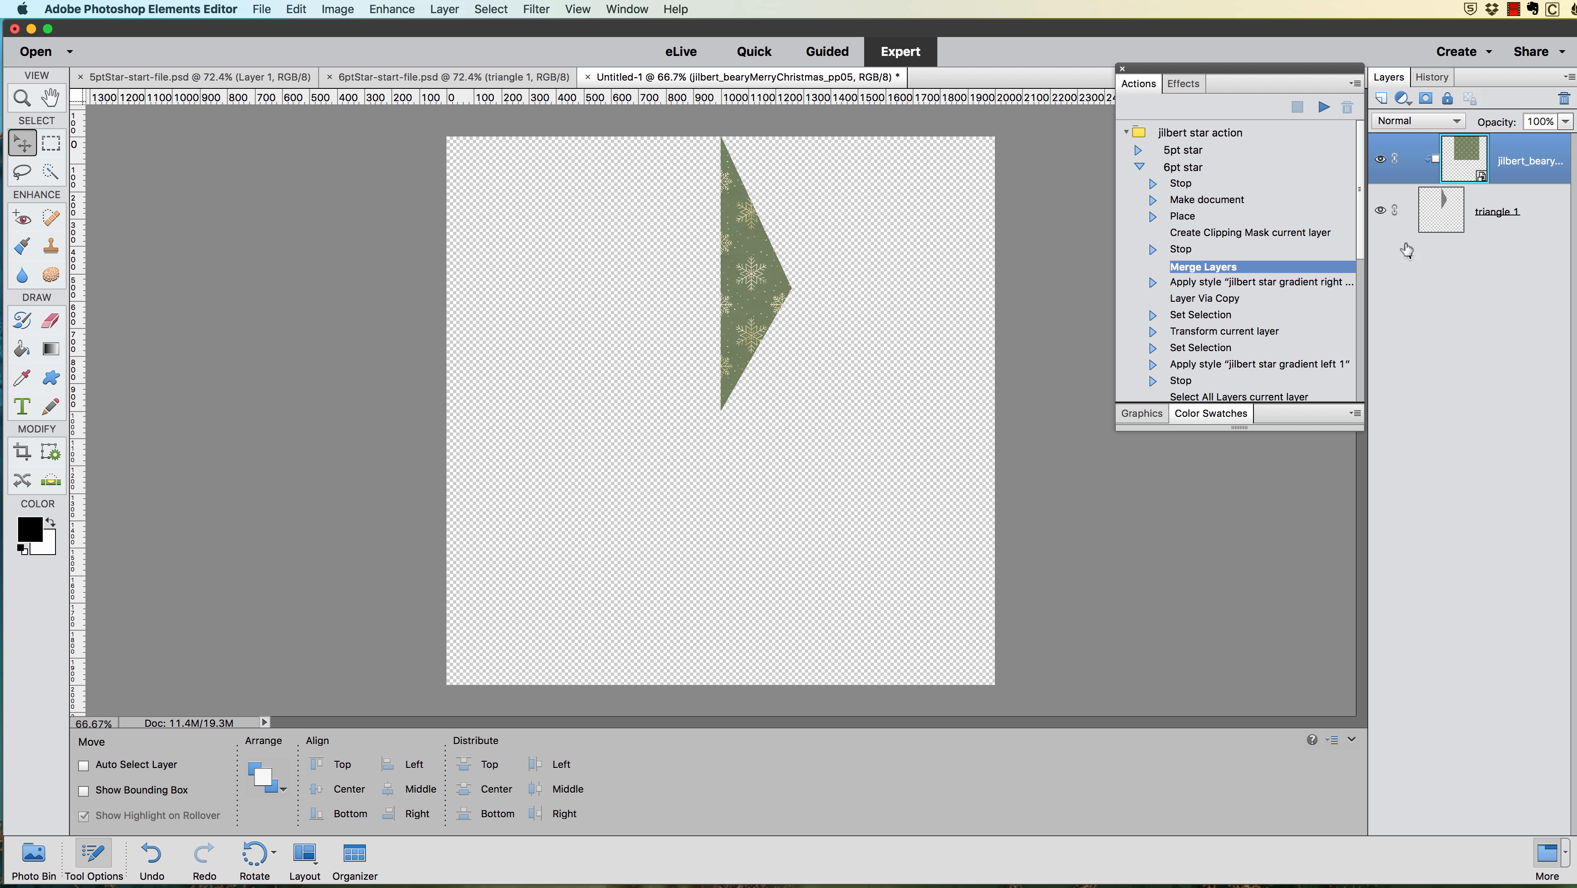
# Resume the action from Merge Layers, stop it at the shading prompt, and apply jilbert star gradient left 2 to the triangle 1 copy layer.
pyautogui.click(1325, 109)
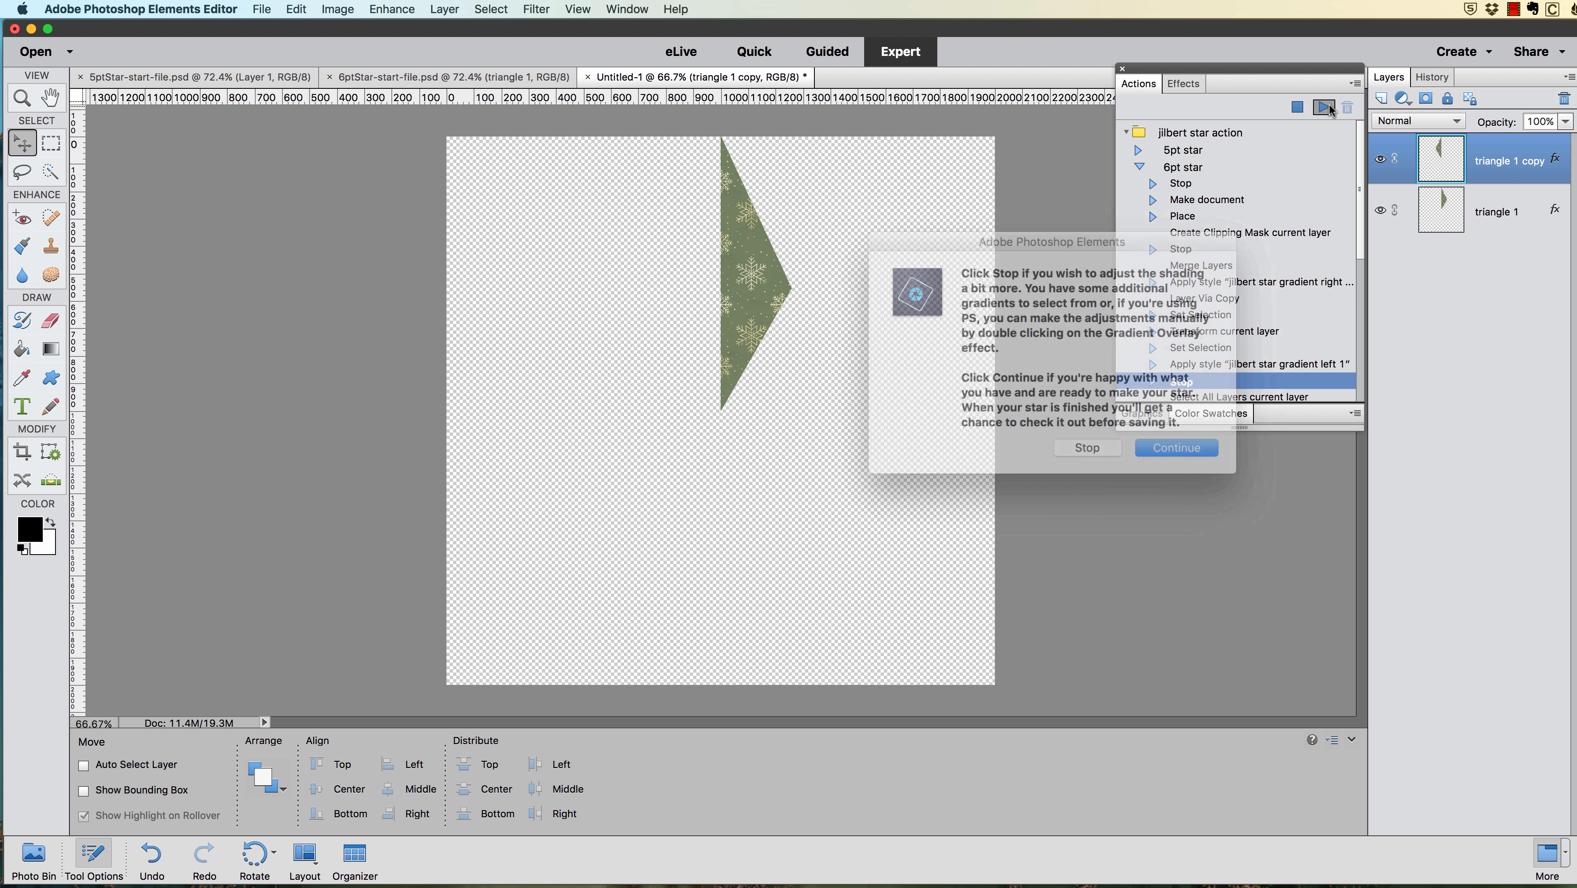
pyautogui.click(1085, 443)
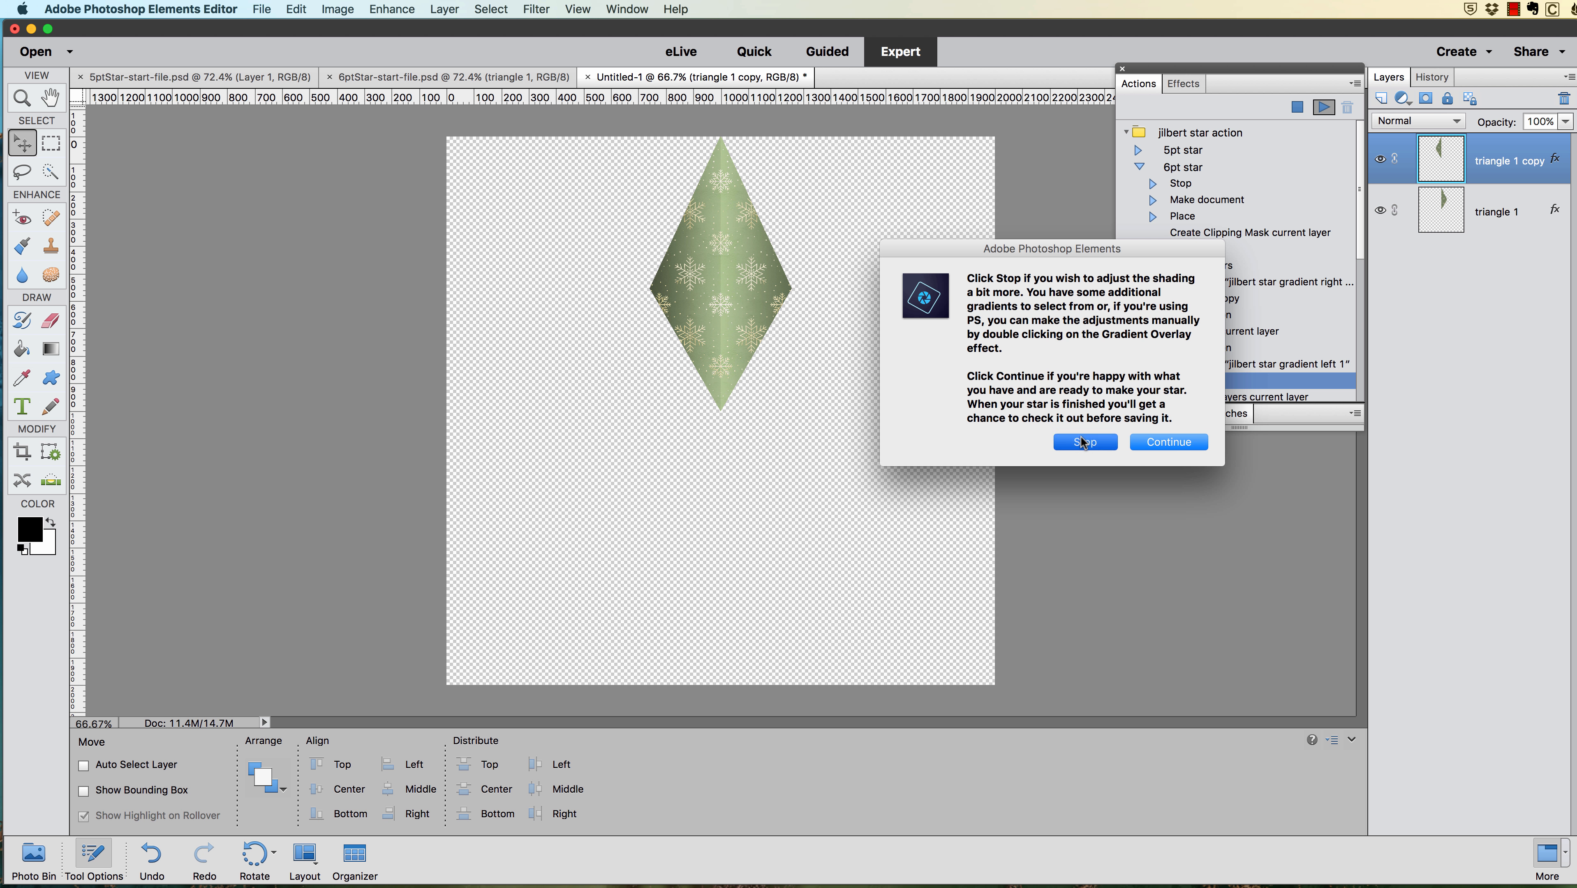
pyautogui.click(1181, 84)
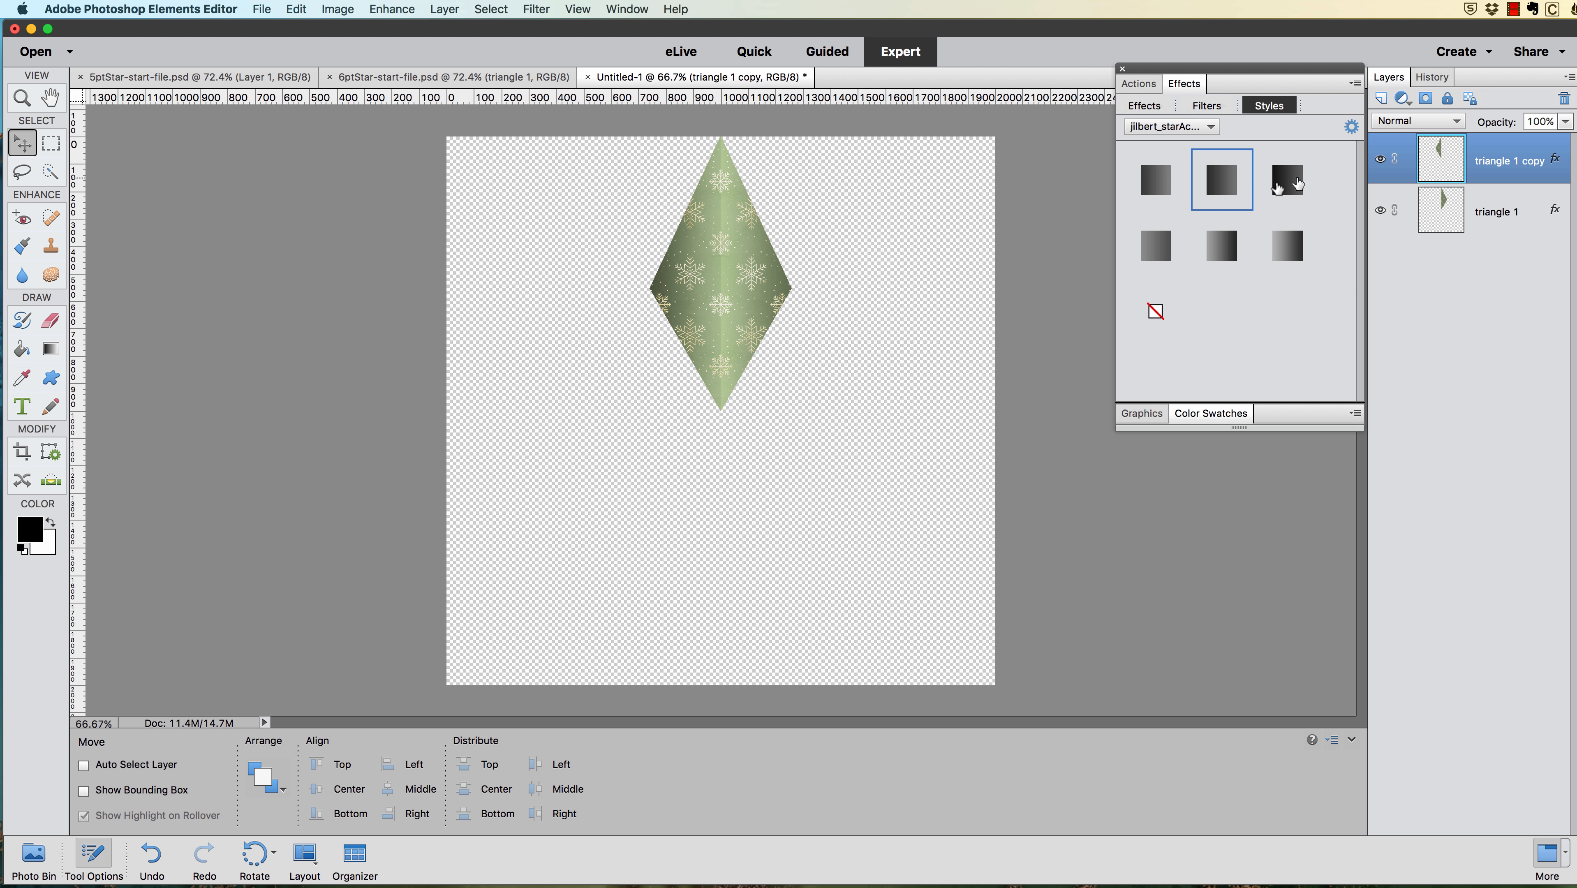
pyautogui.click(1210, 190)
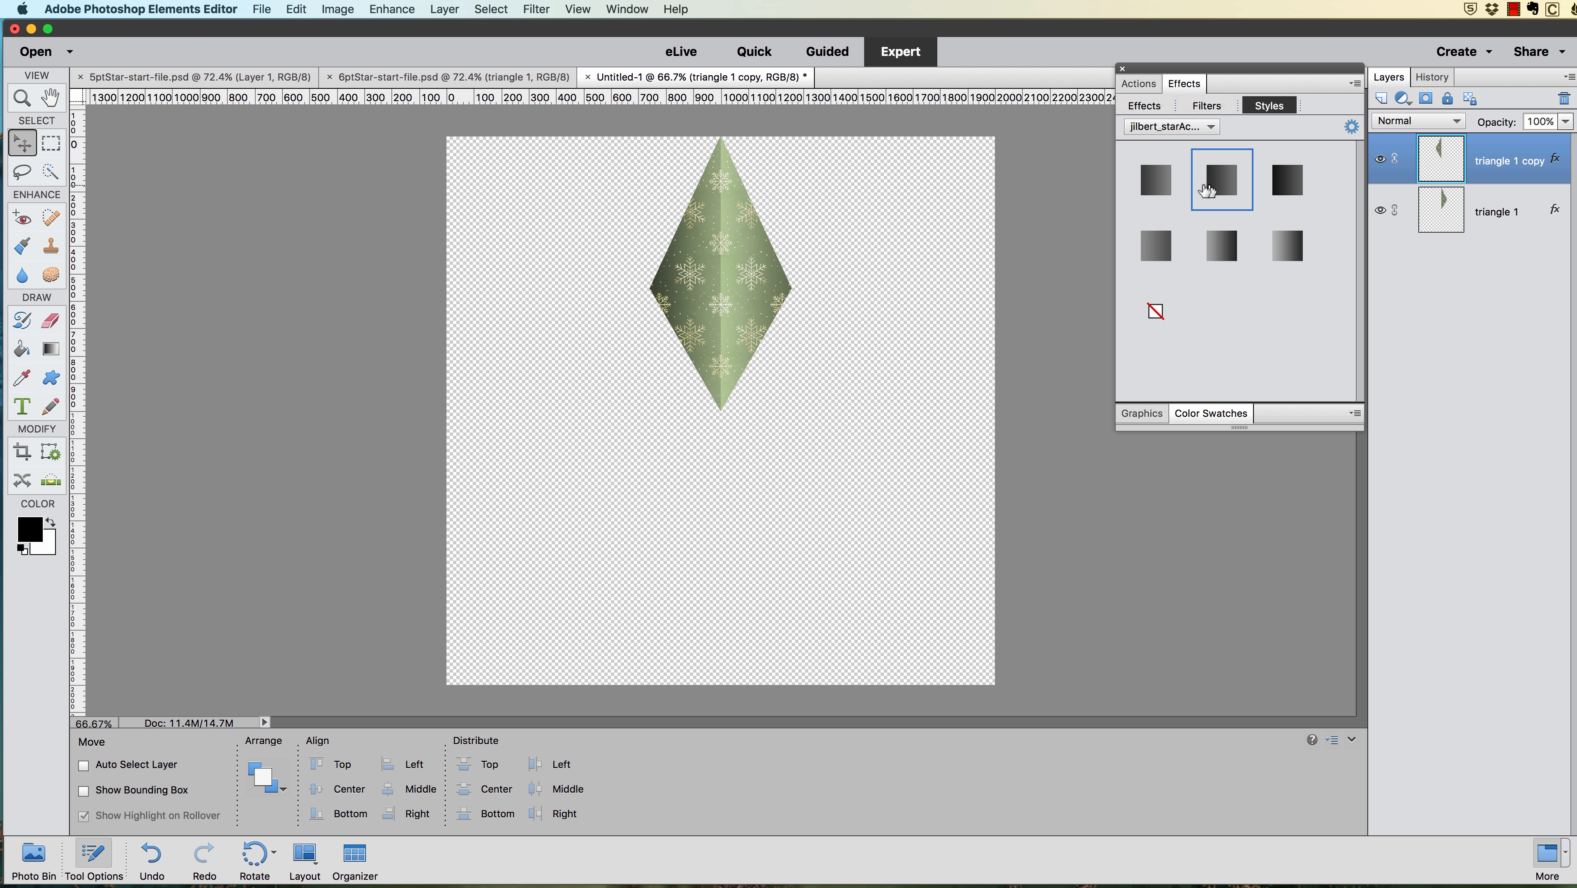
# Run the rest of the 6pt star action to assemble the green six-point star, stopping it before Save.
pyautogui.click(1139, 83)
pyautogui.click(1325, 107)
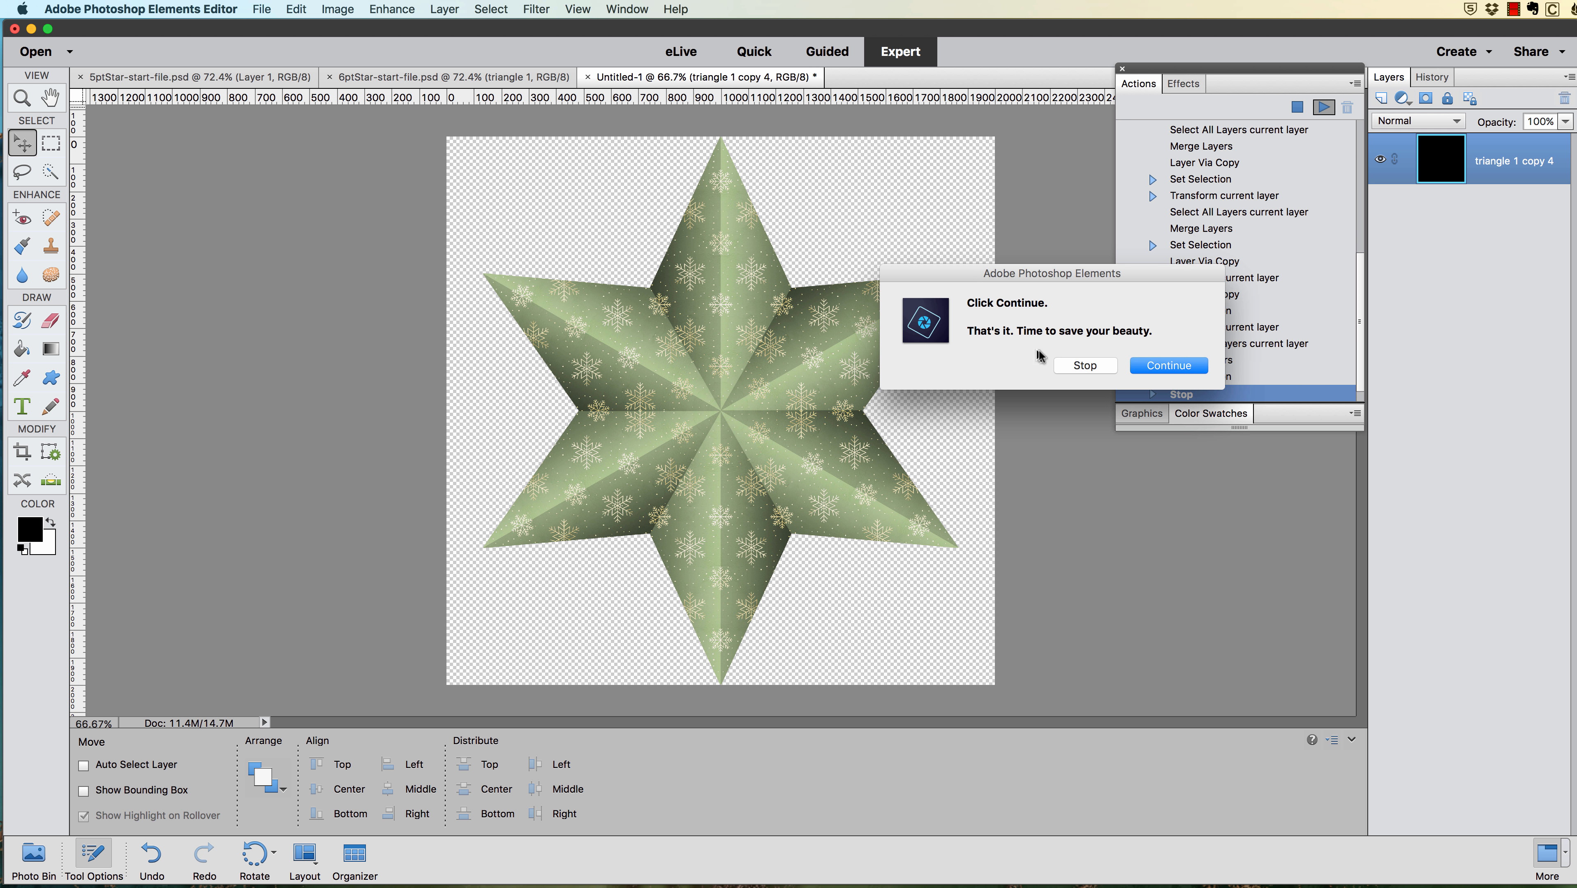
pyautogui.click(1084, 371)
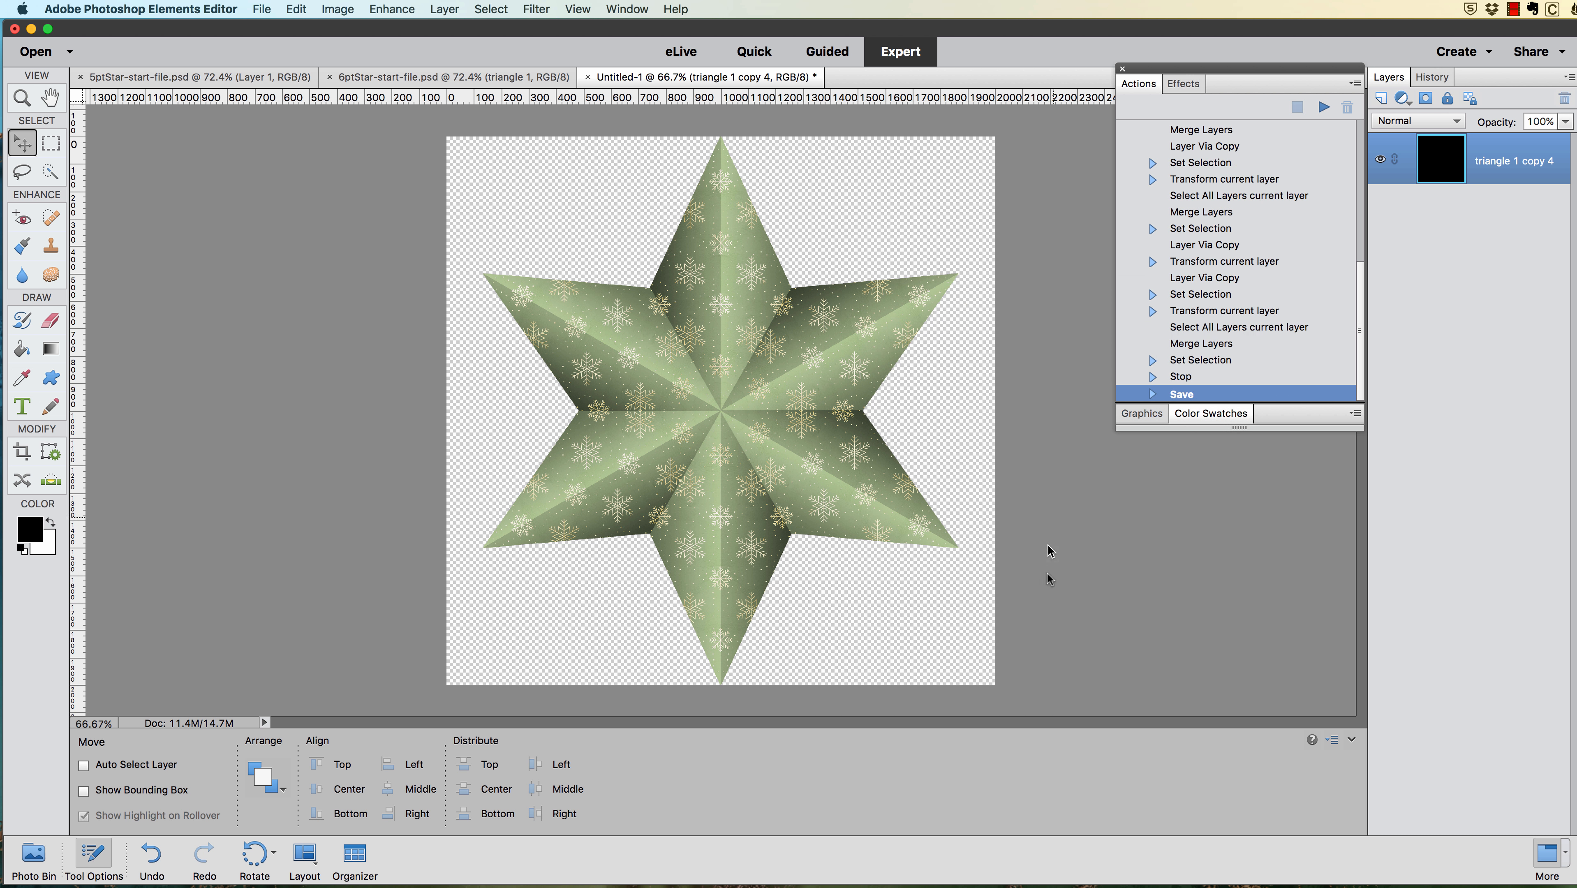